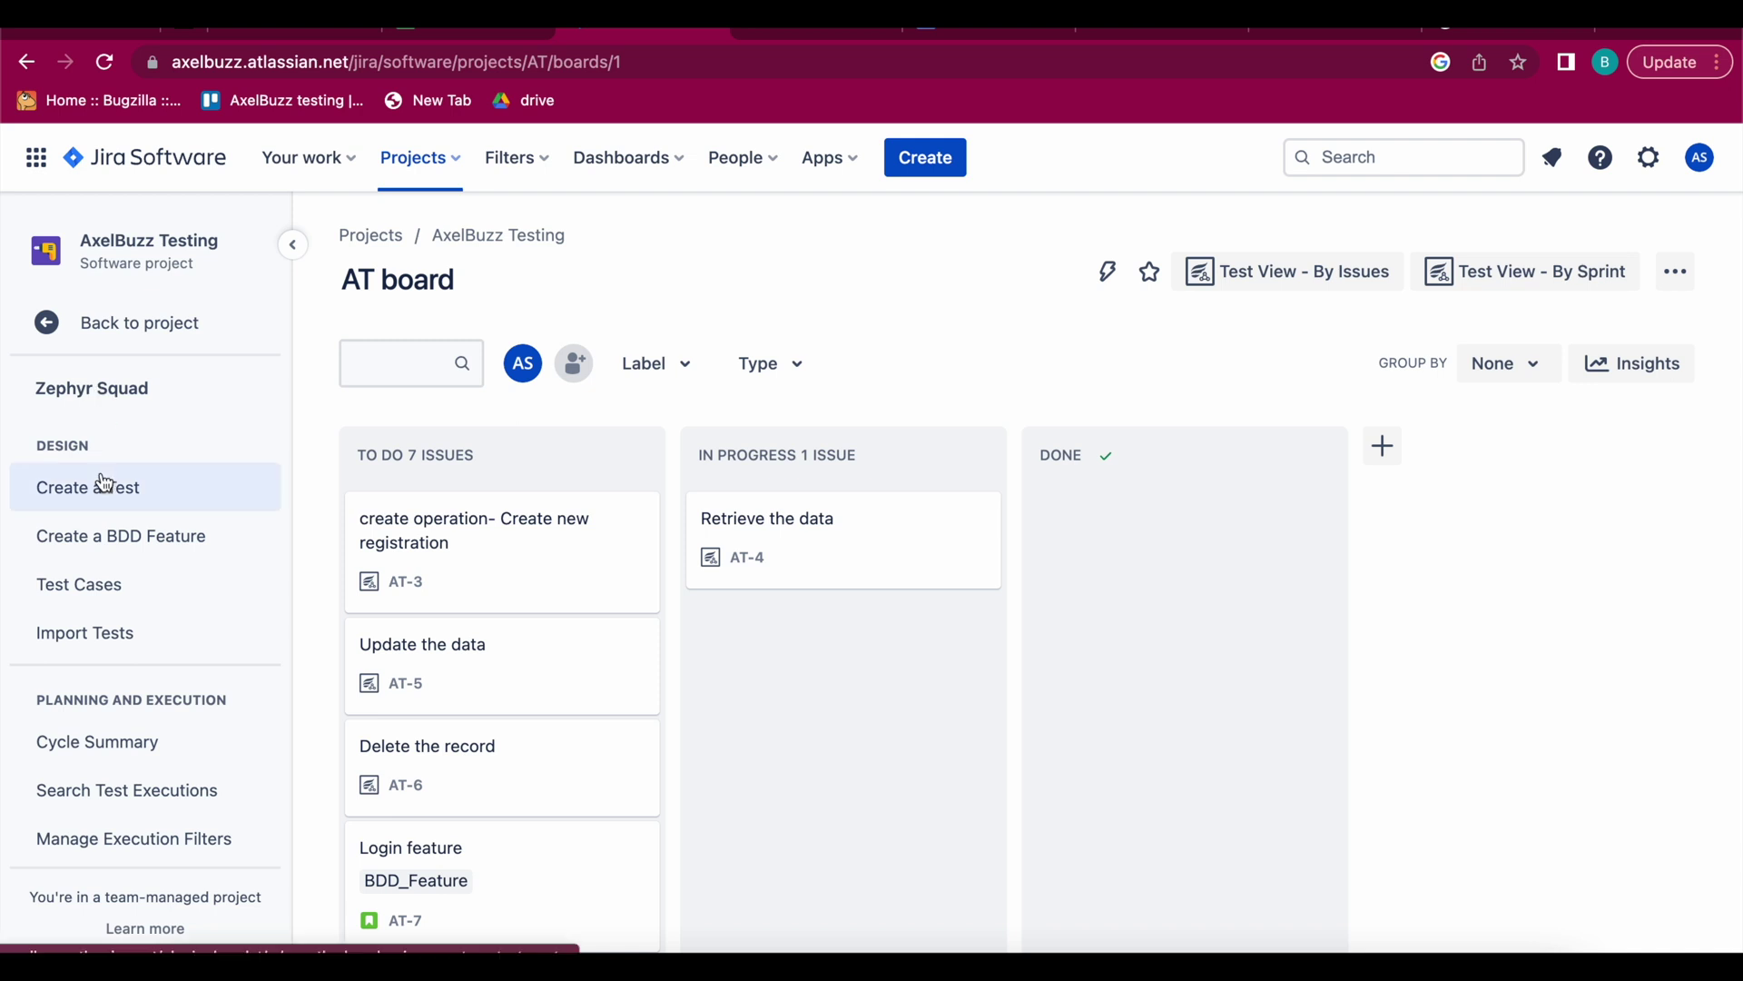
Review the Zephyr Squad options for test design, planning and execution, reporting, and integrations.
scroll(109, 667, "down", 2)
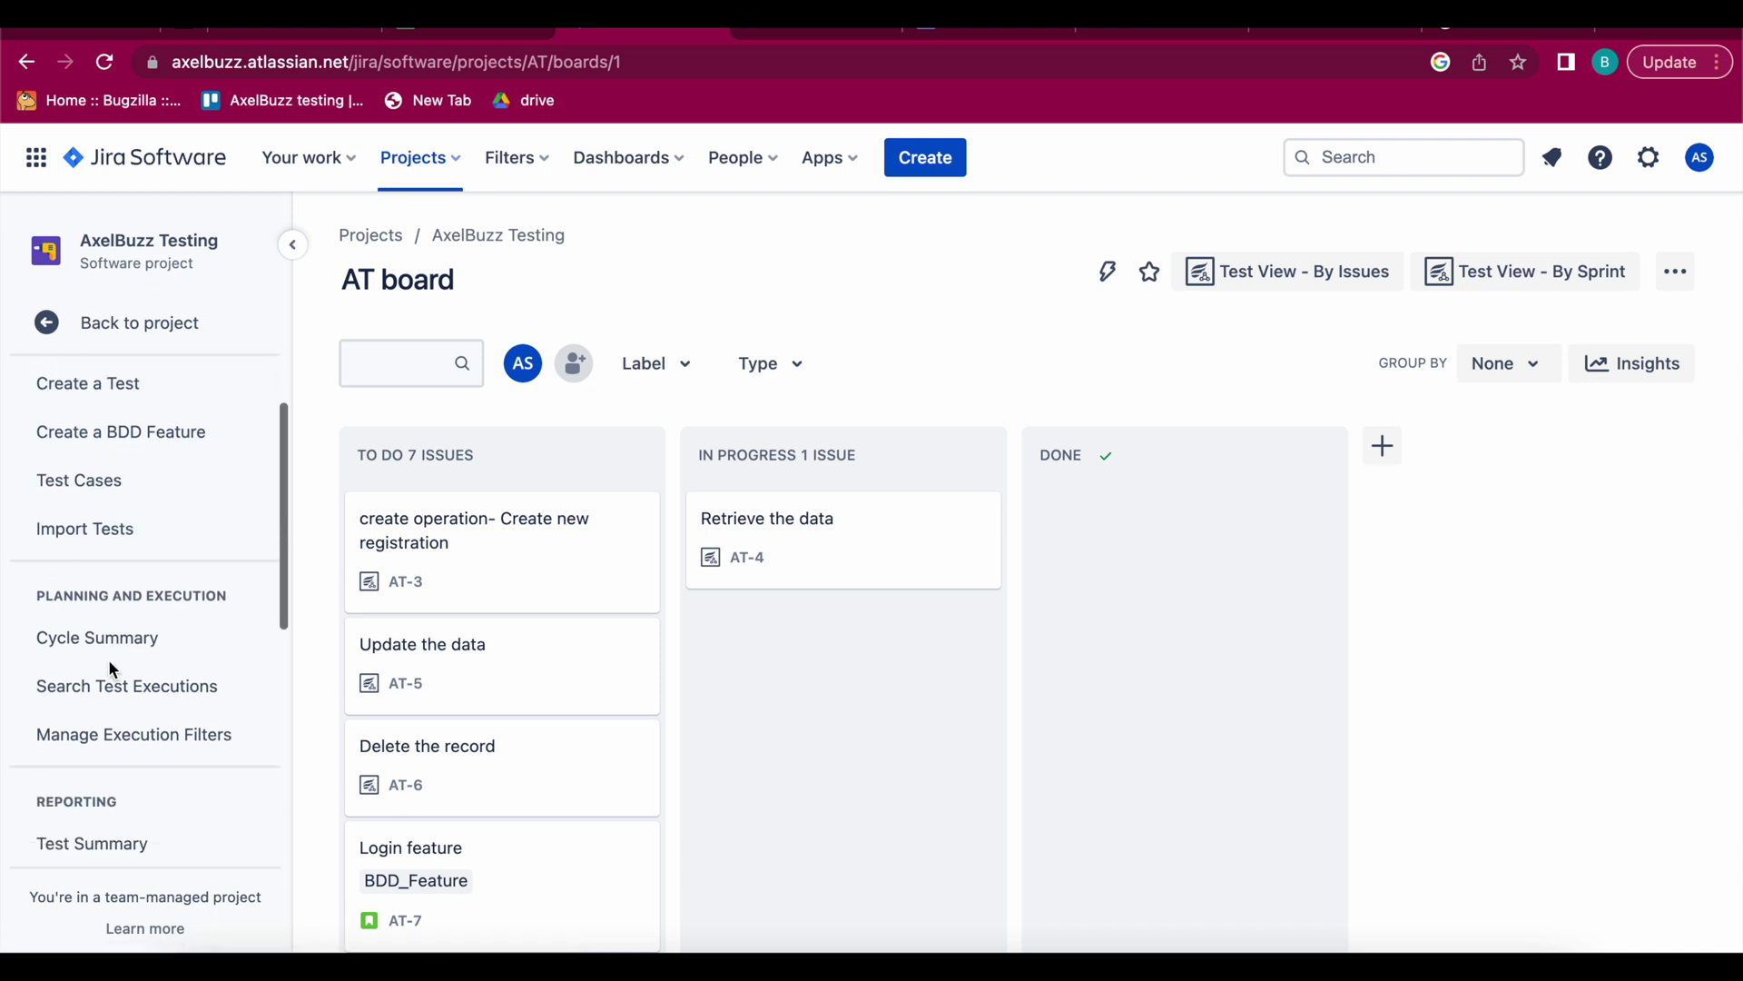
scroll(107, 659, "down", 2)
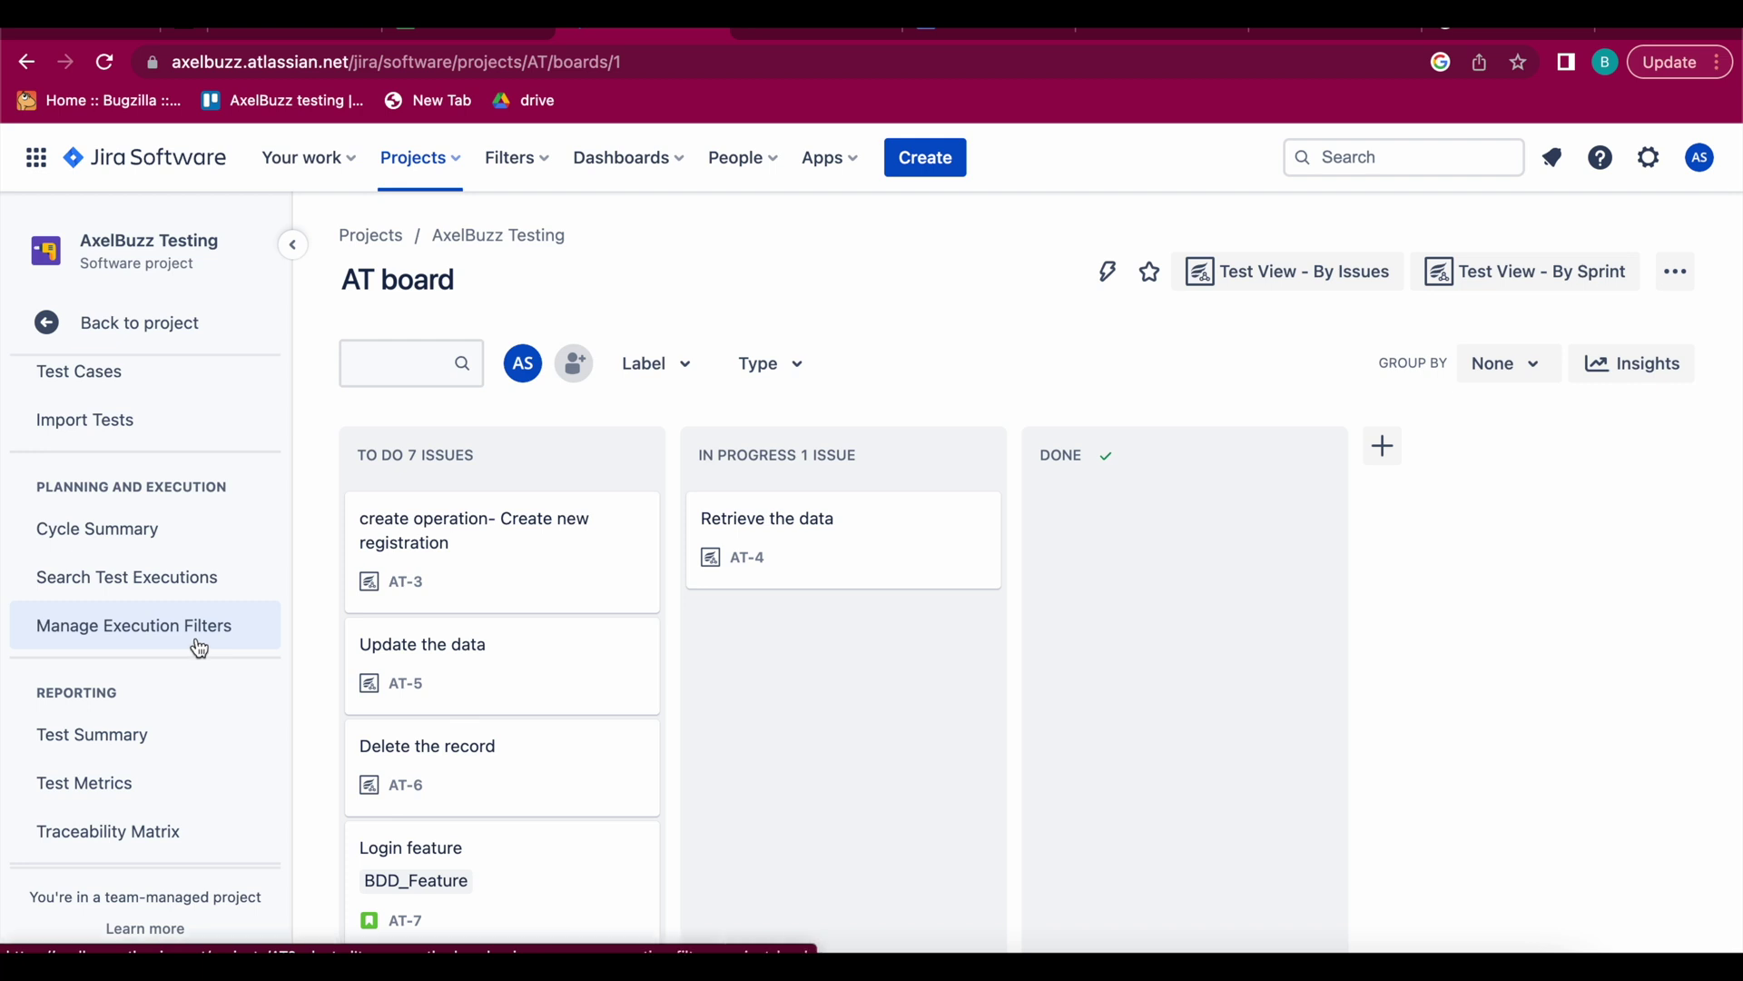
scroll(200, 648, "down", 2)
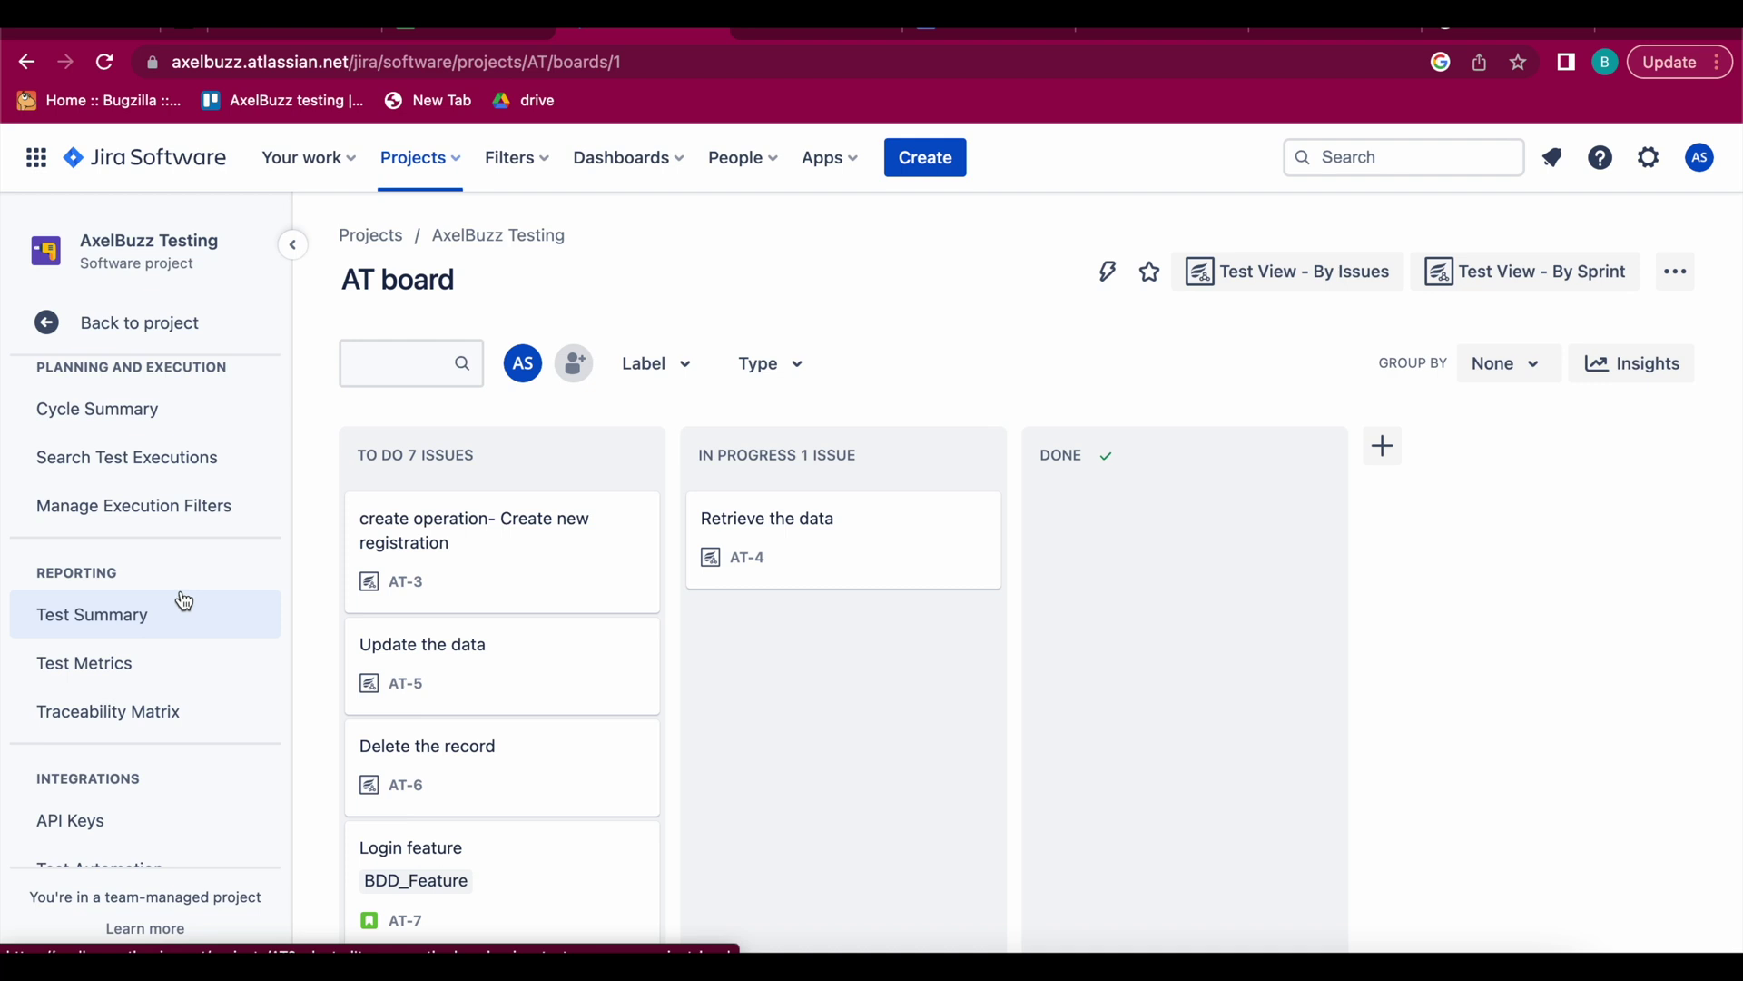
scroll(195, 582, "down", 2)
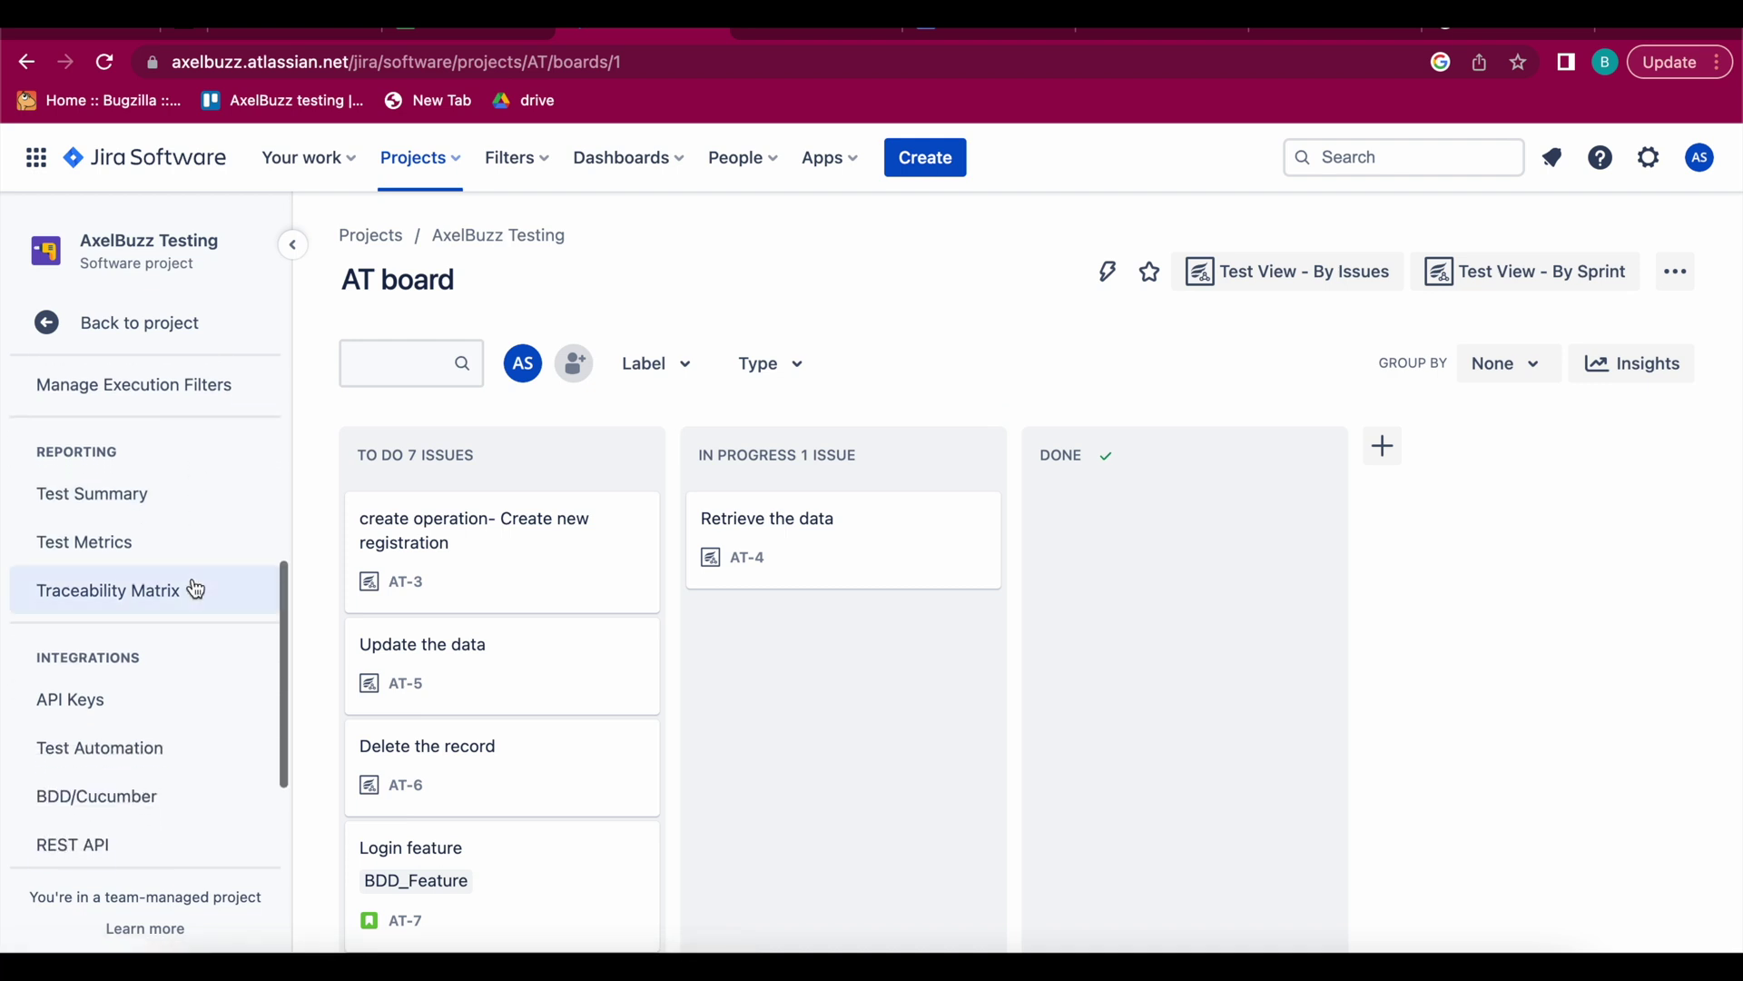
scroll(195, 590, "down", 2)
scroll(194, 584, "up", 8)
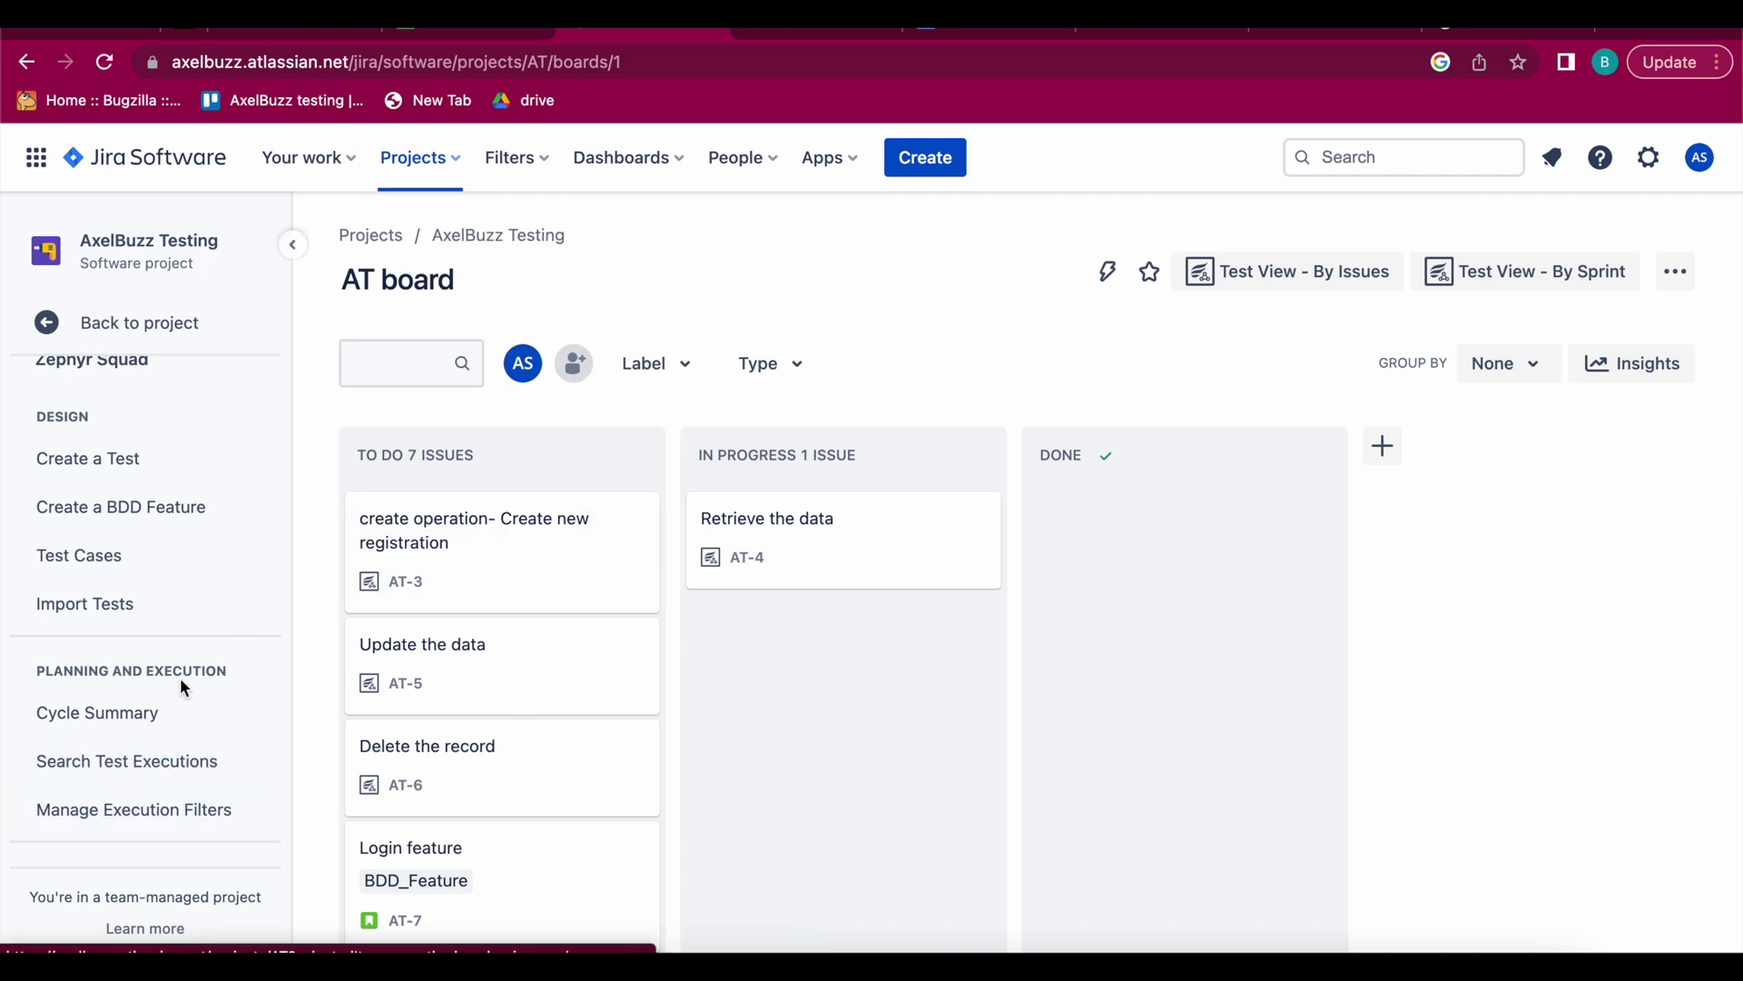
Open the "Update the data" test (AT-5) from the board and bring up its Execute Test dialog.
left_click(389, 646)
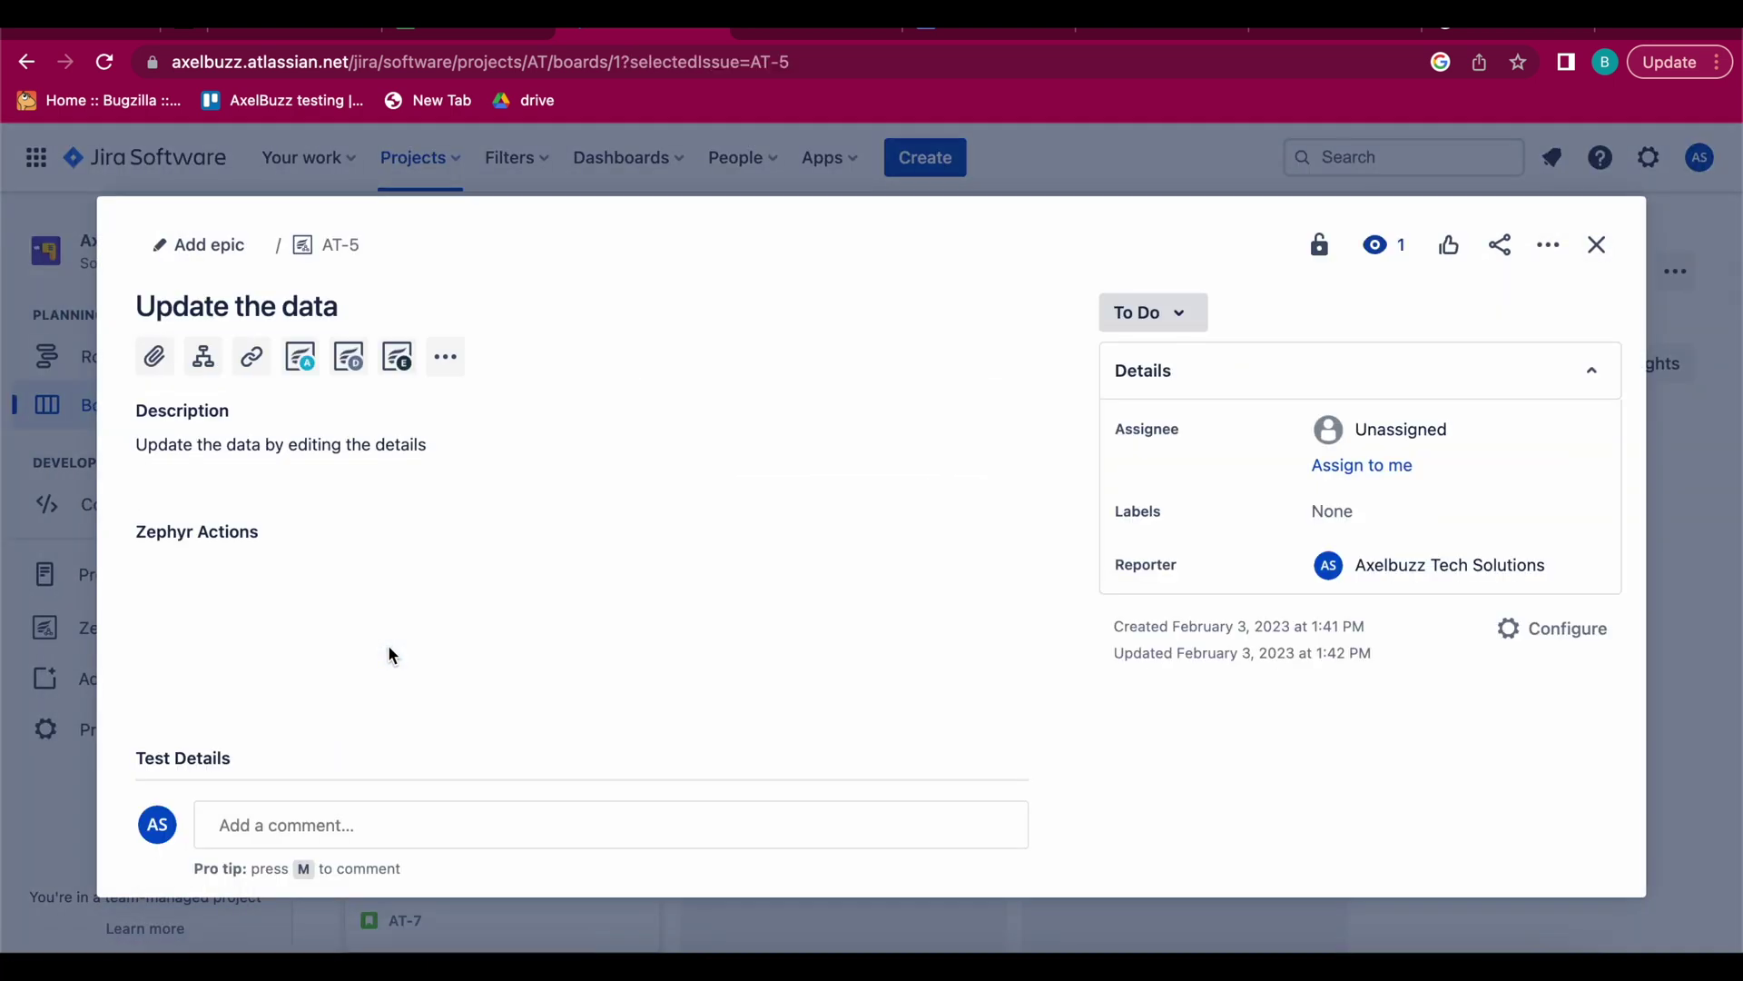
scroll(504, 422, "down", 6)
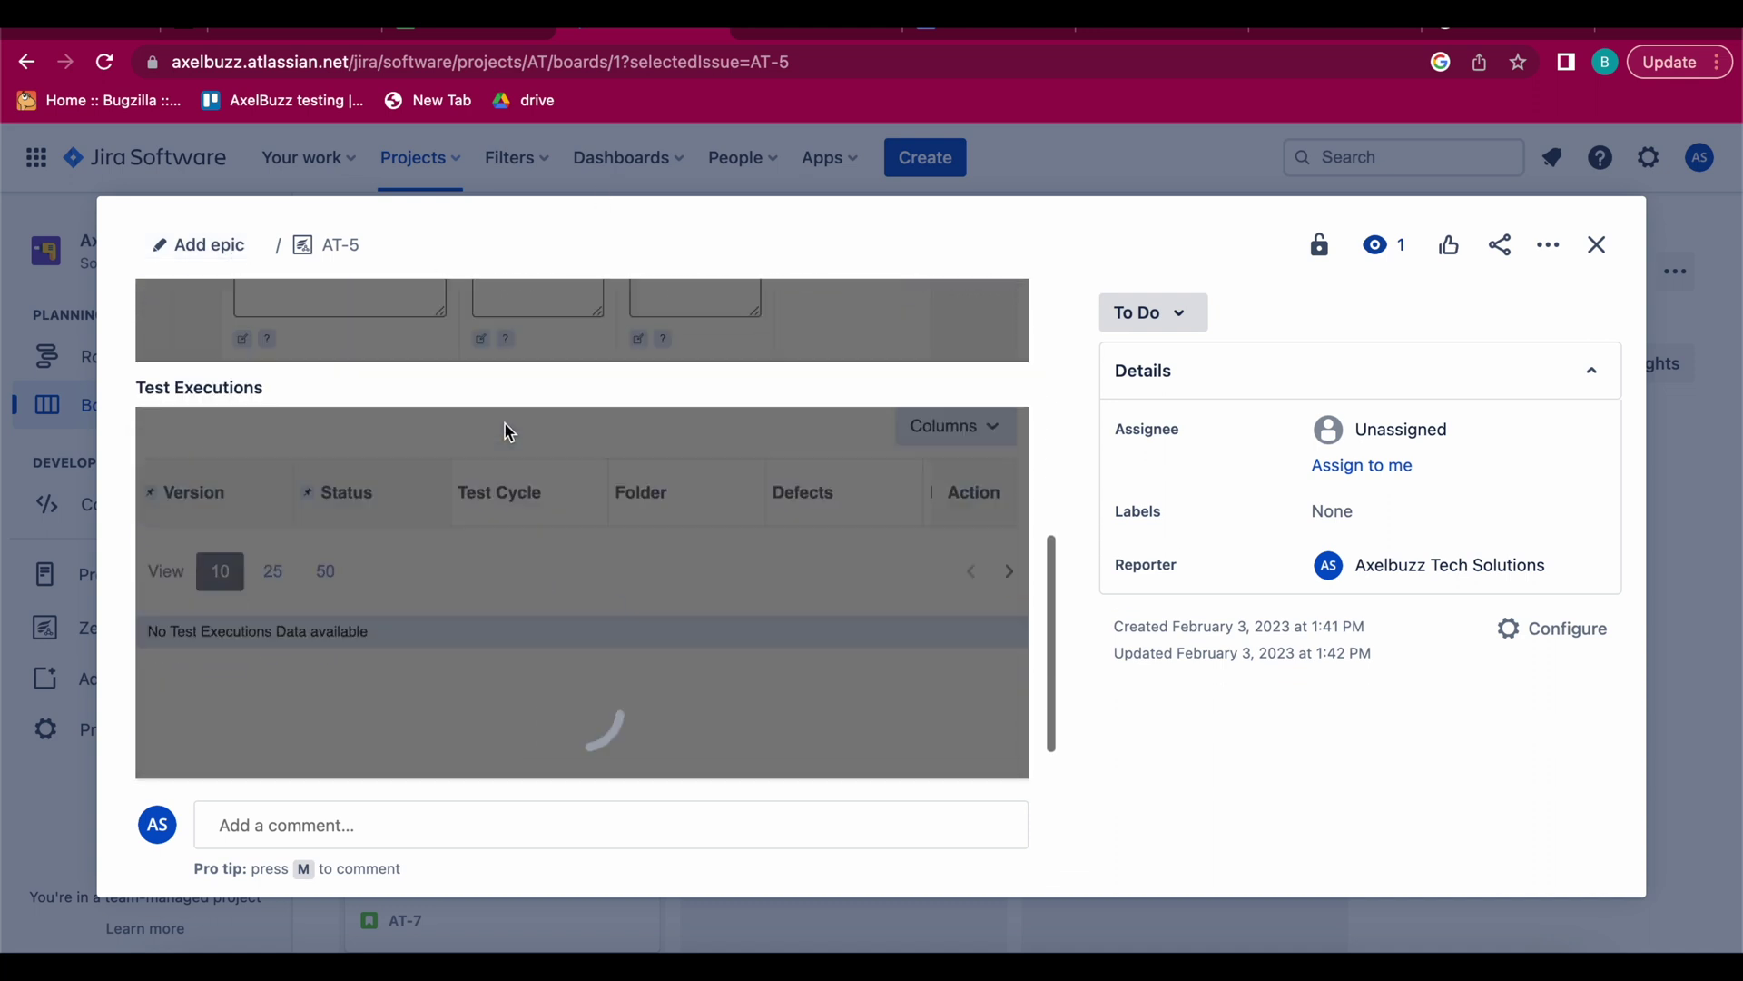
left_click(1546, 246)
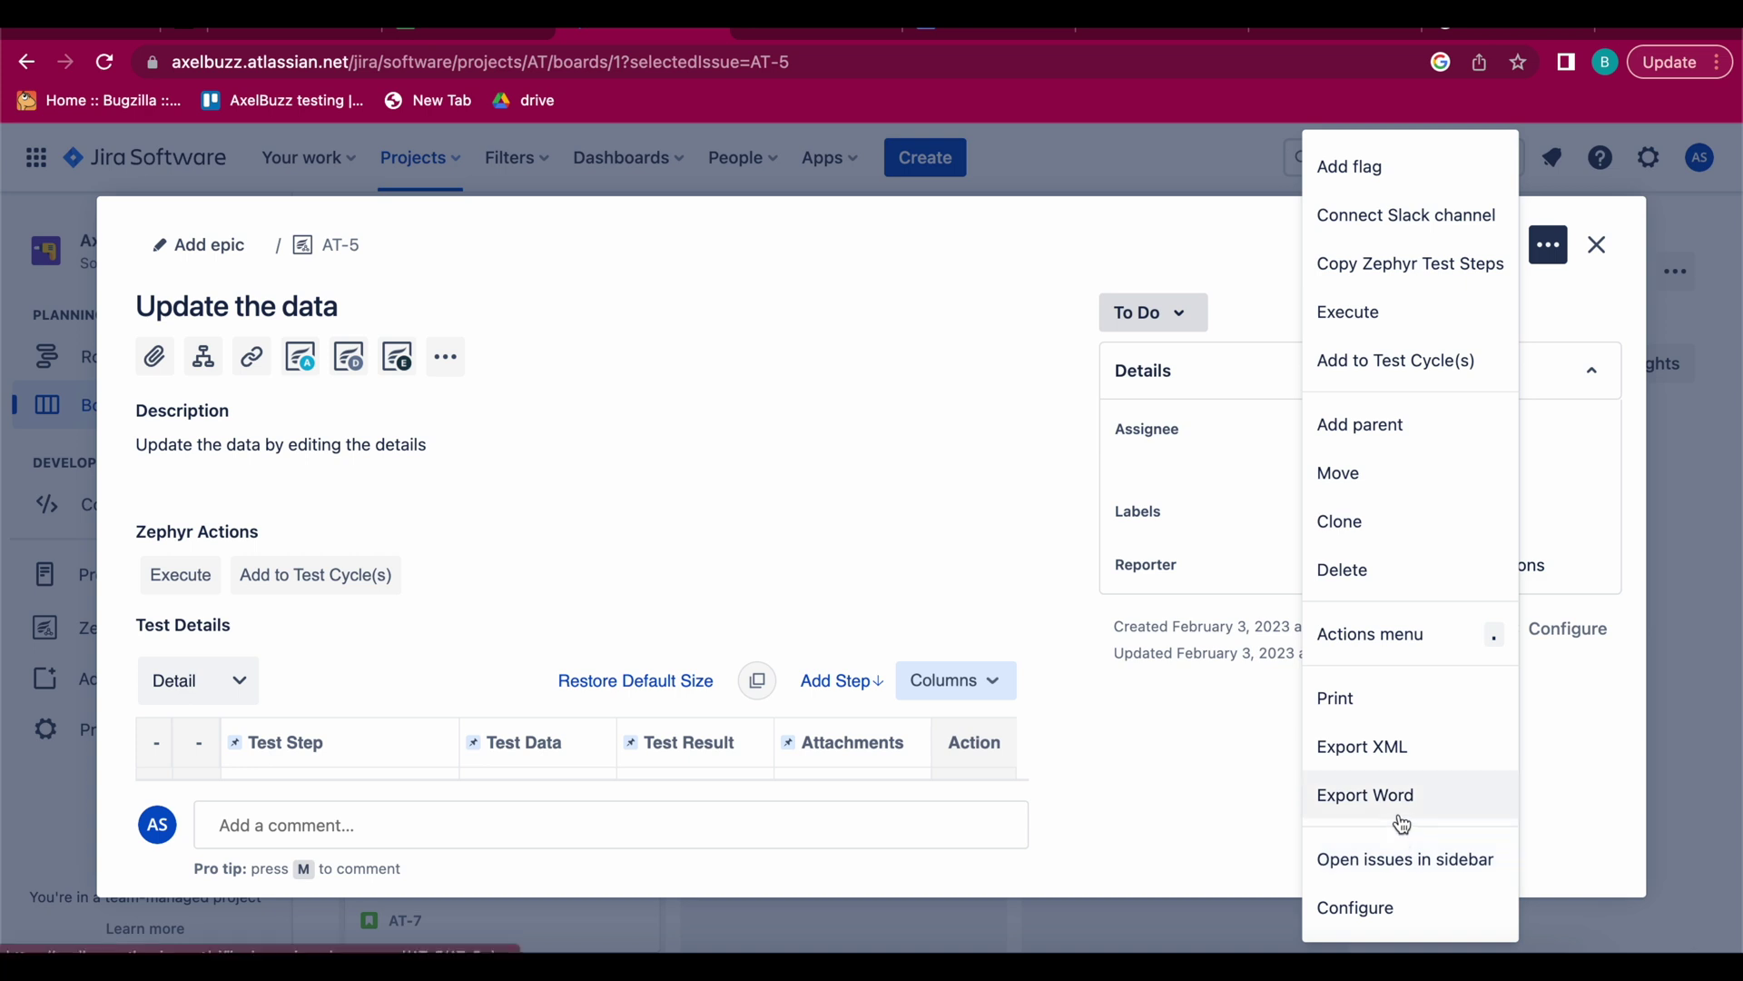
left_click(1384, 330)
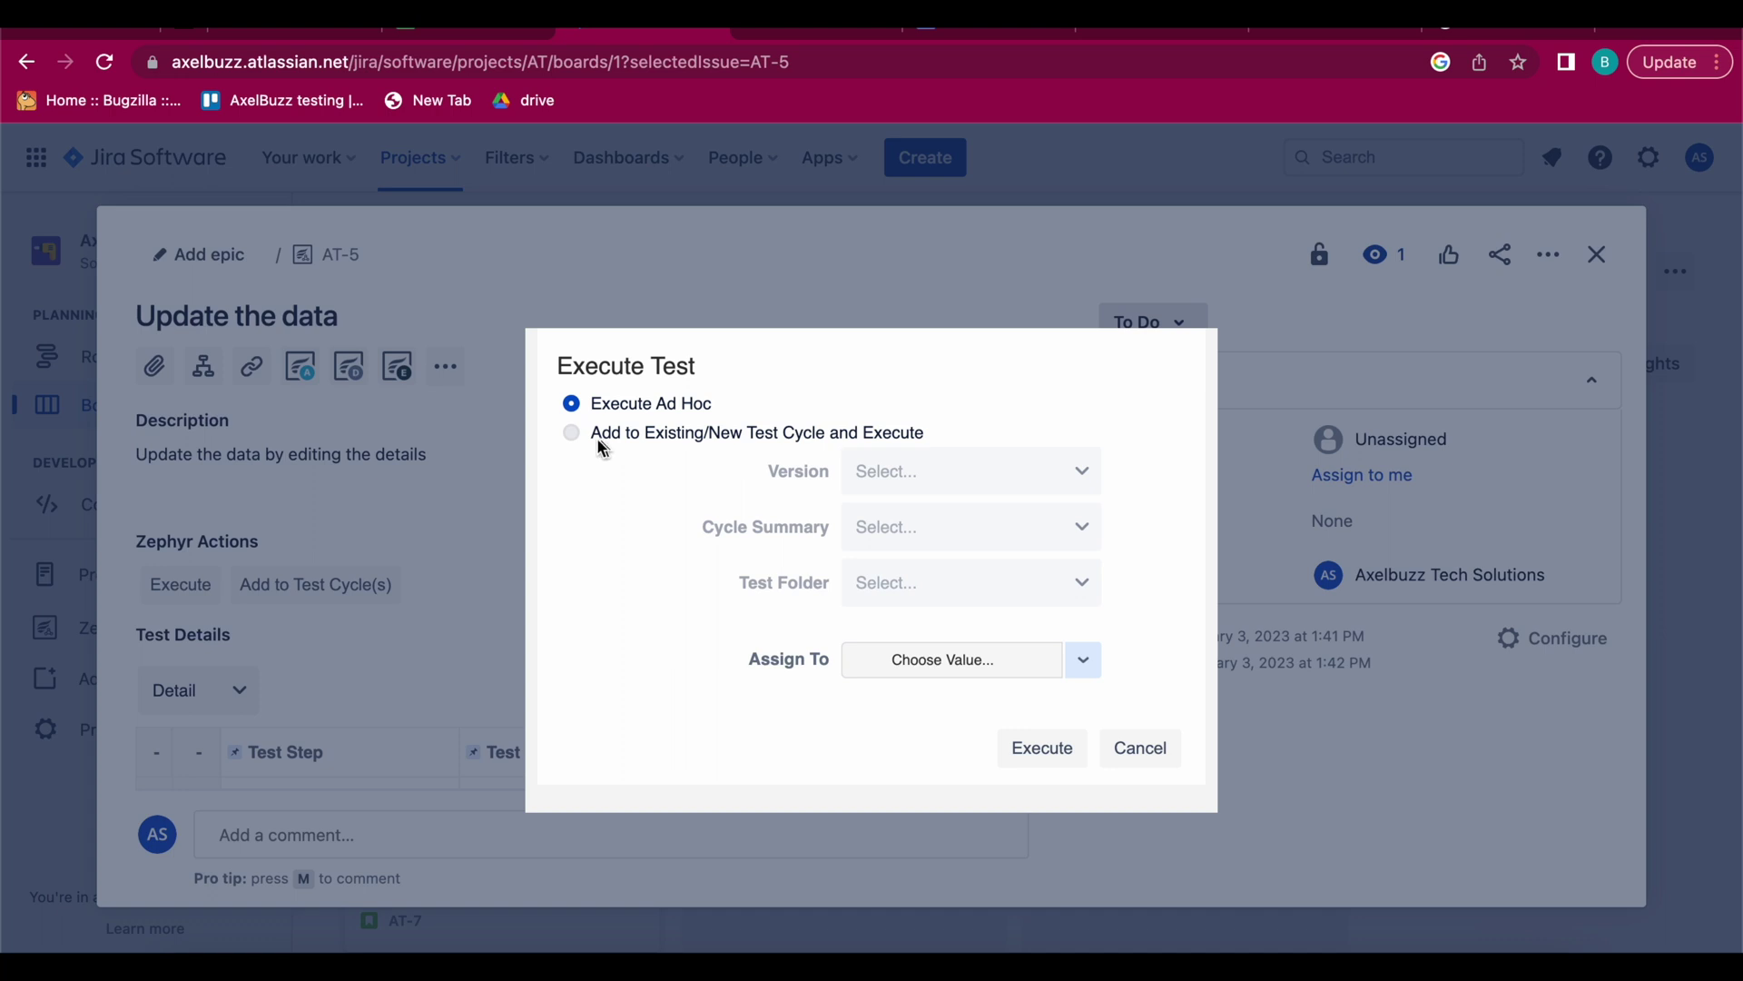
Execute the AT-5 test ad hoc, without adding it to a test cycle.
left_click(571, 433)
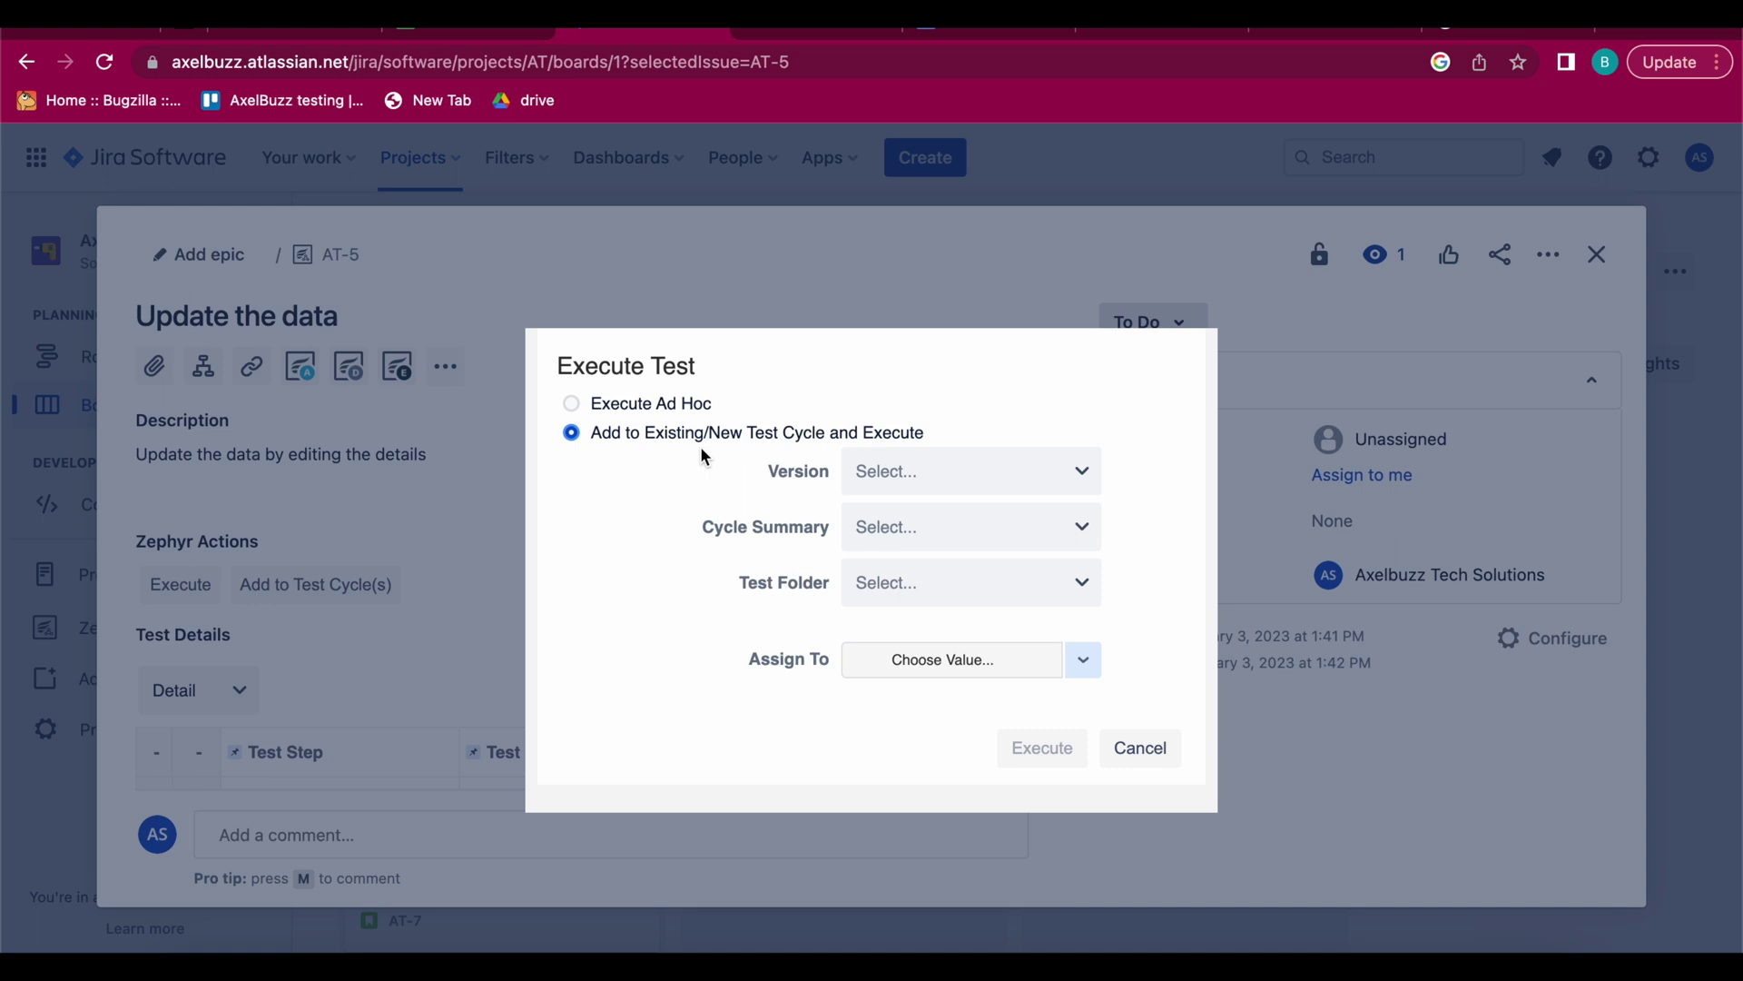
left_click(626, 405)
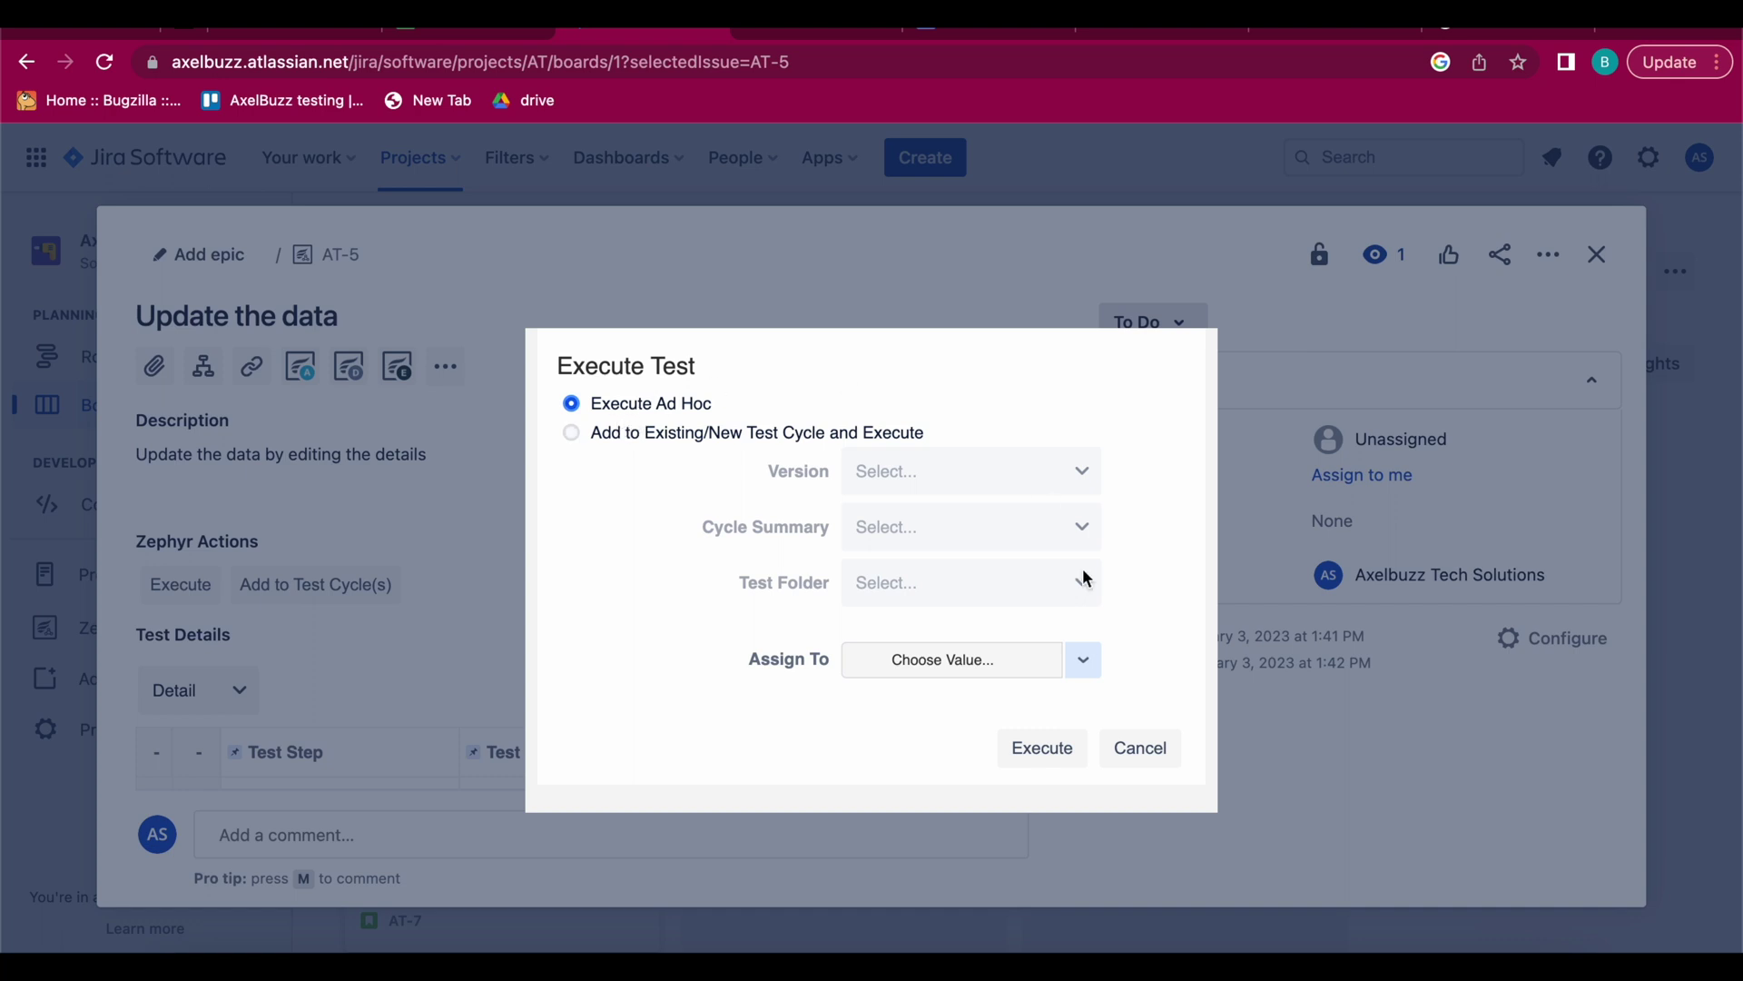
double_click(1082, 479)
left_click(1031, 529)
double_click(1090, 527)
left_click(886, 541)
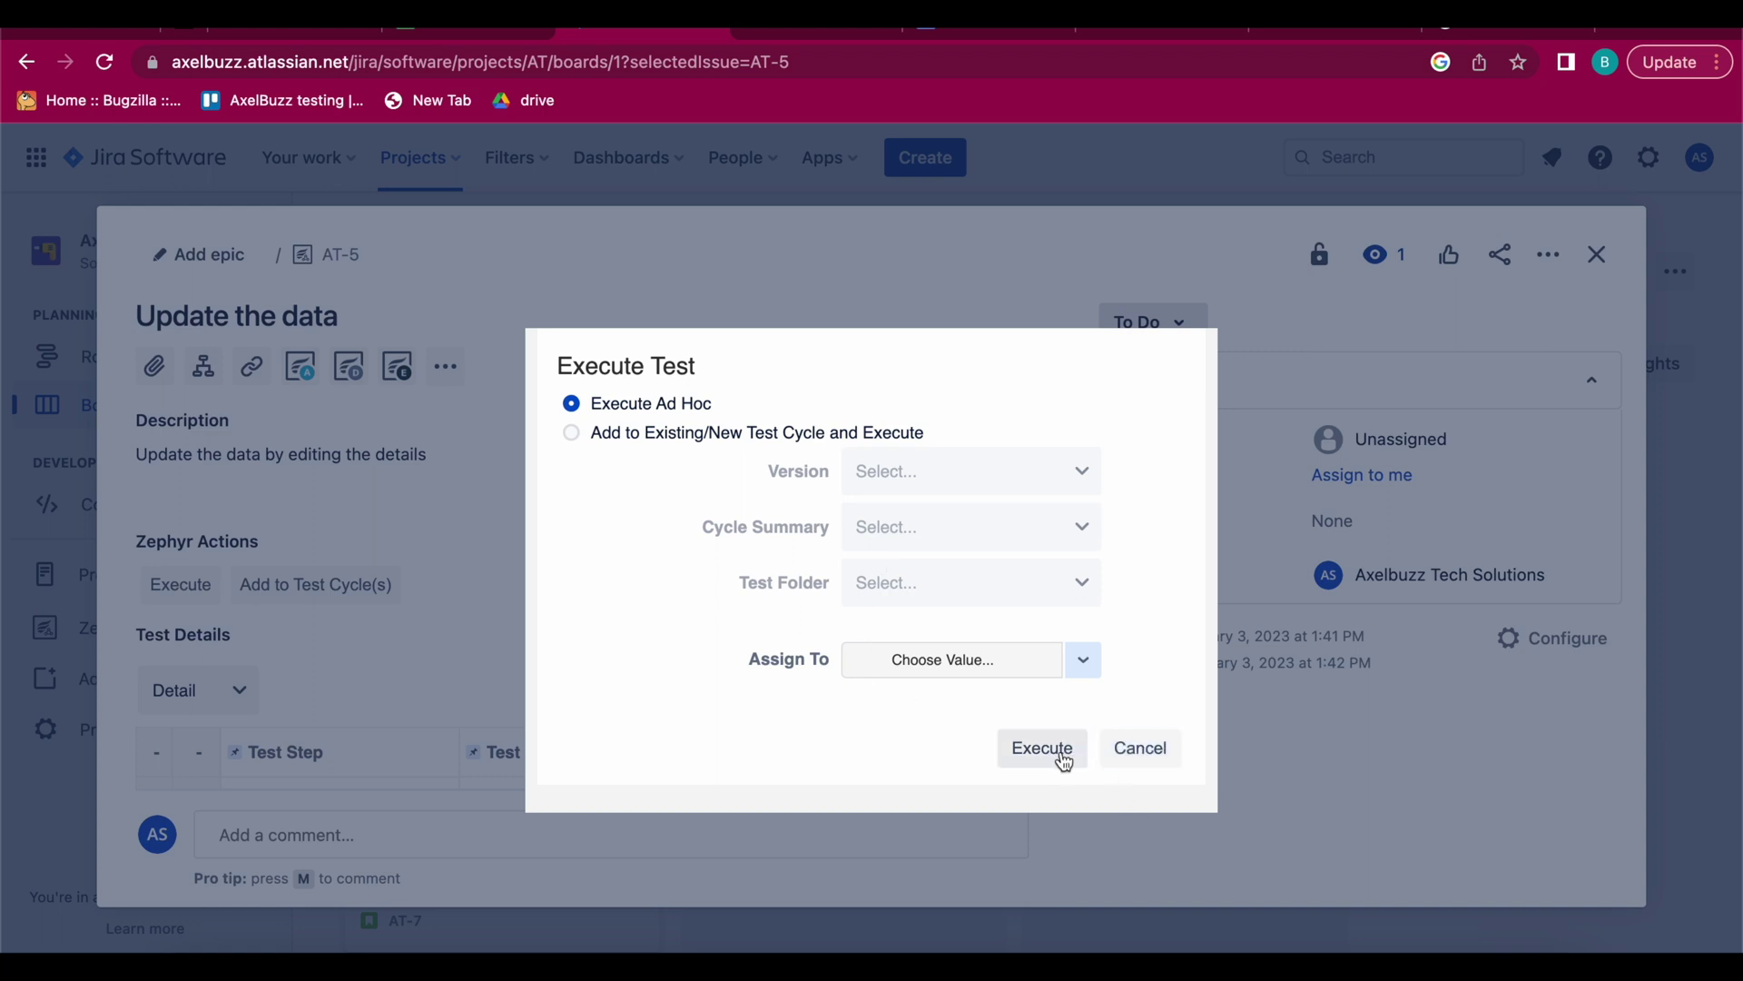
left_click(1064, 761)
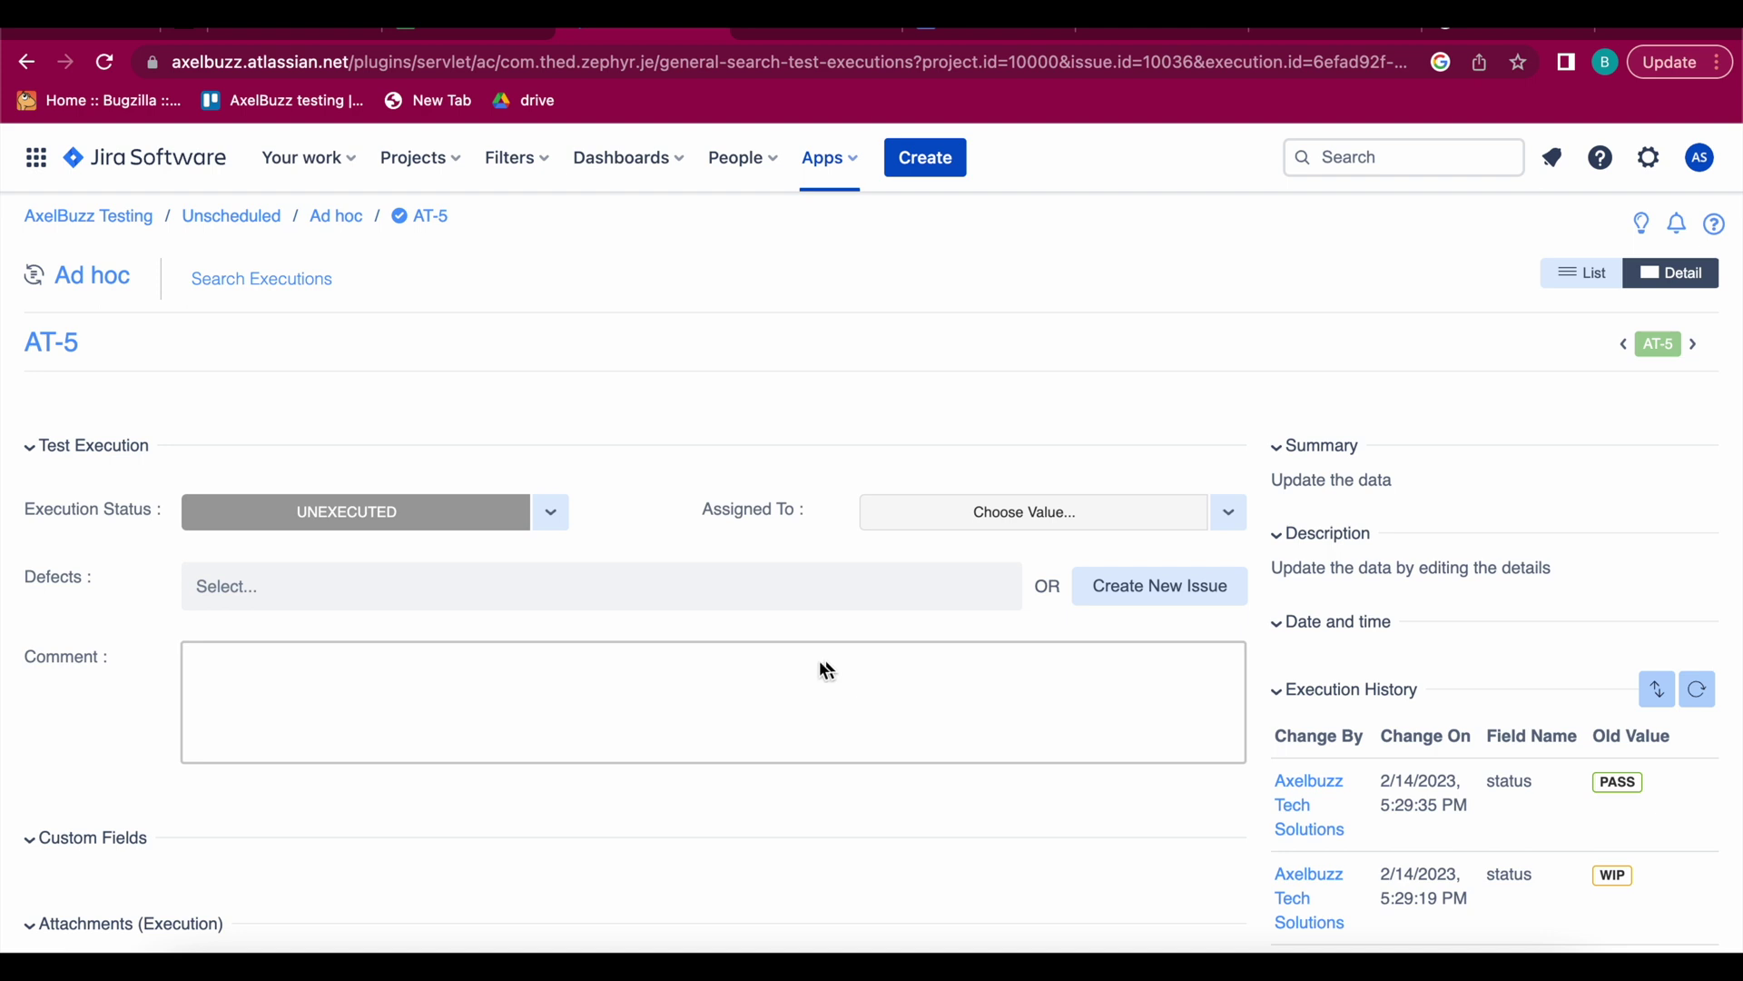
Set the overall execution status of AT-5 to PASS and reset it to UNEXECUTED.
left_click_drag(300, 520, 377, 519)
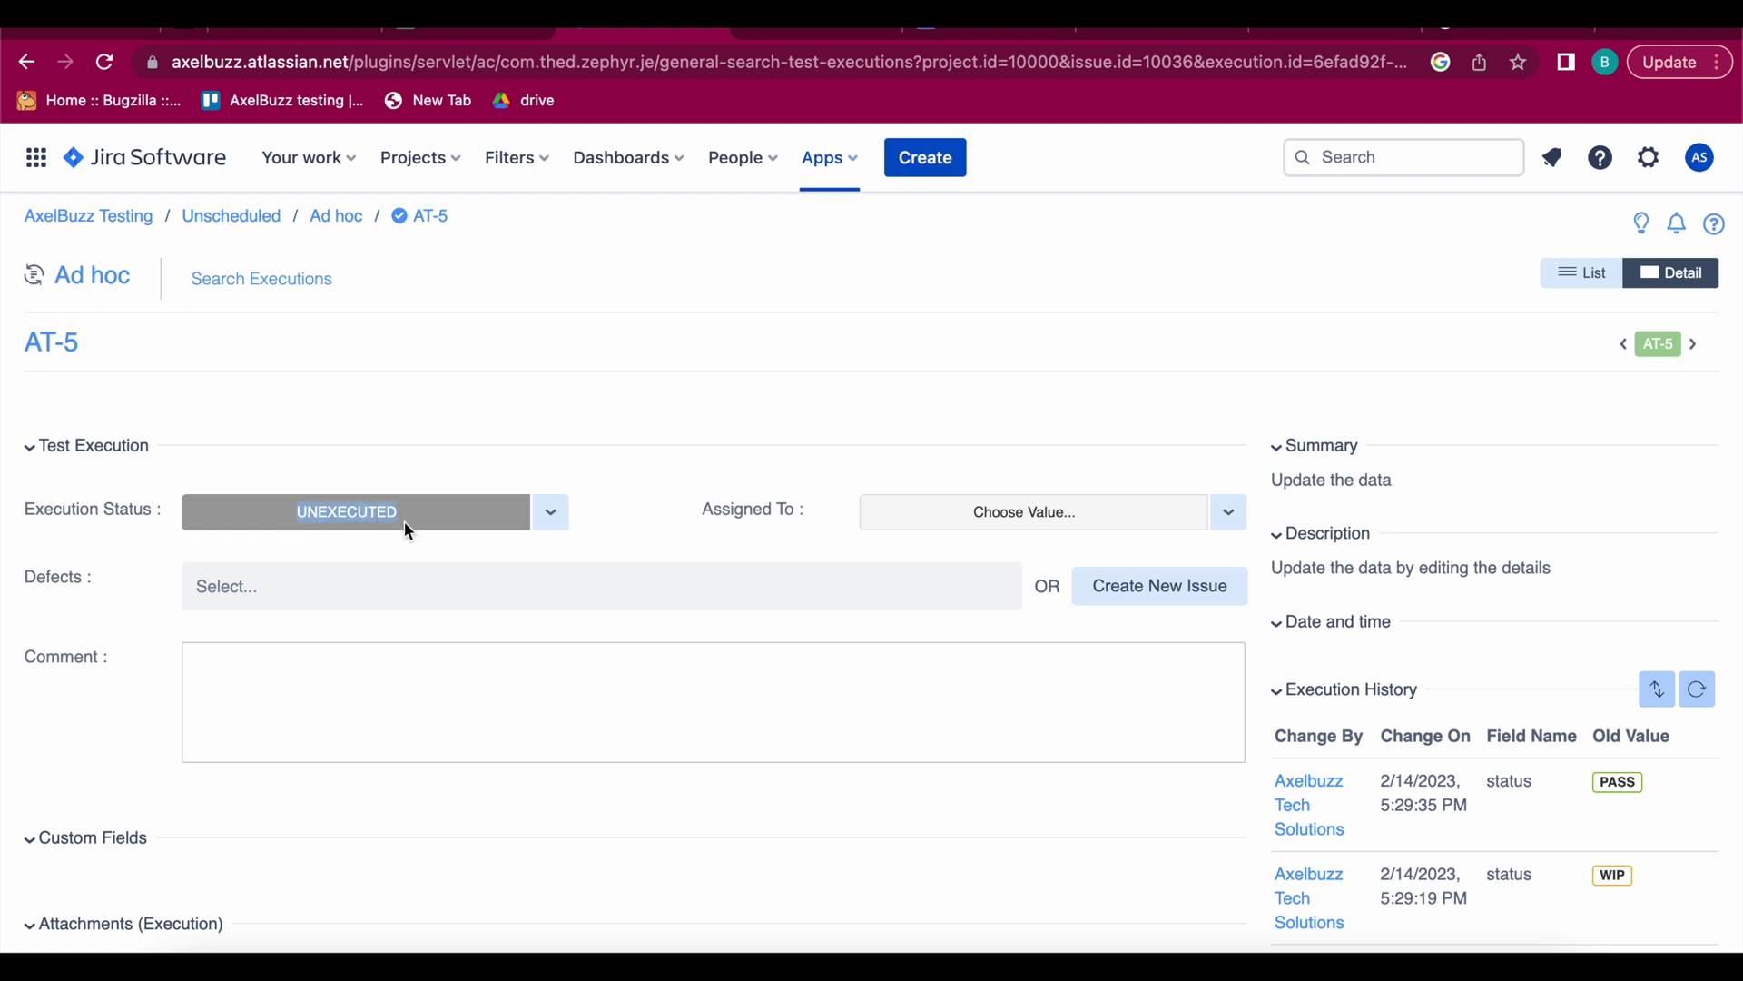
left_click(551, 518)
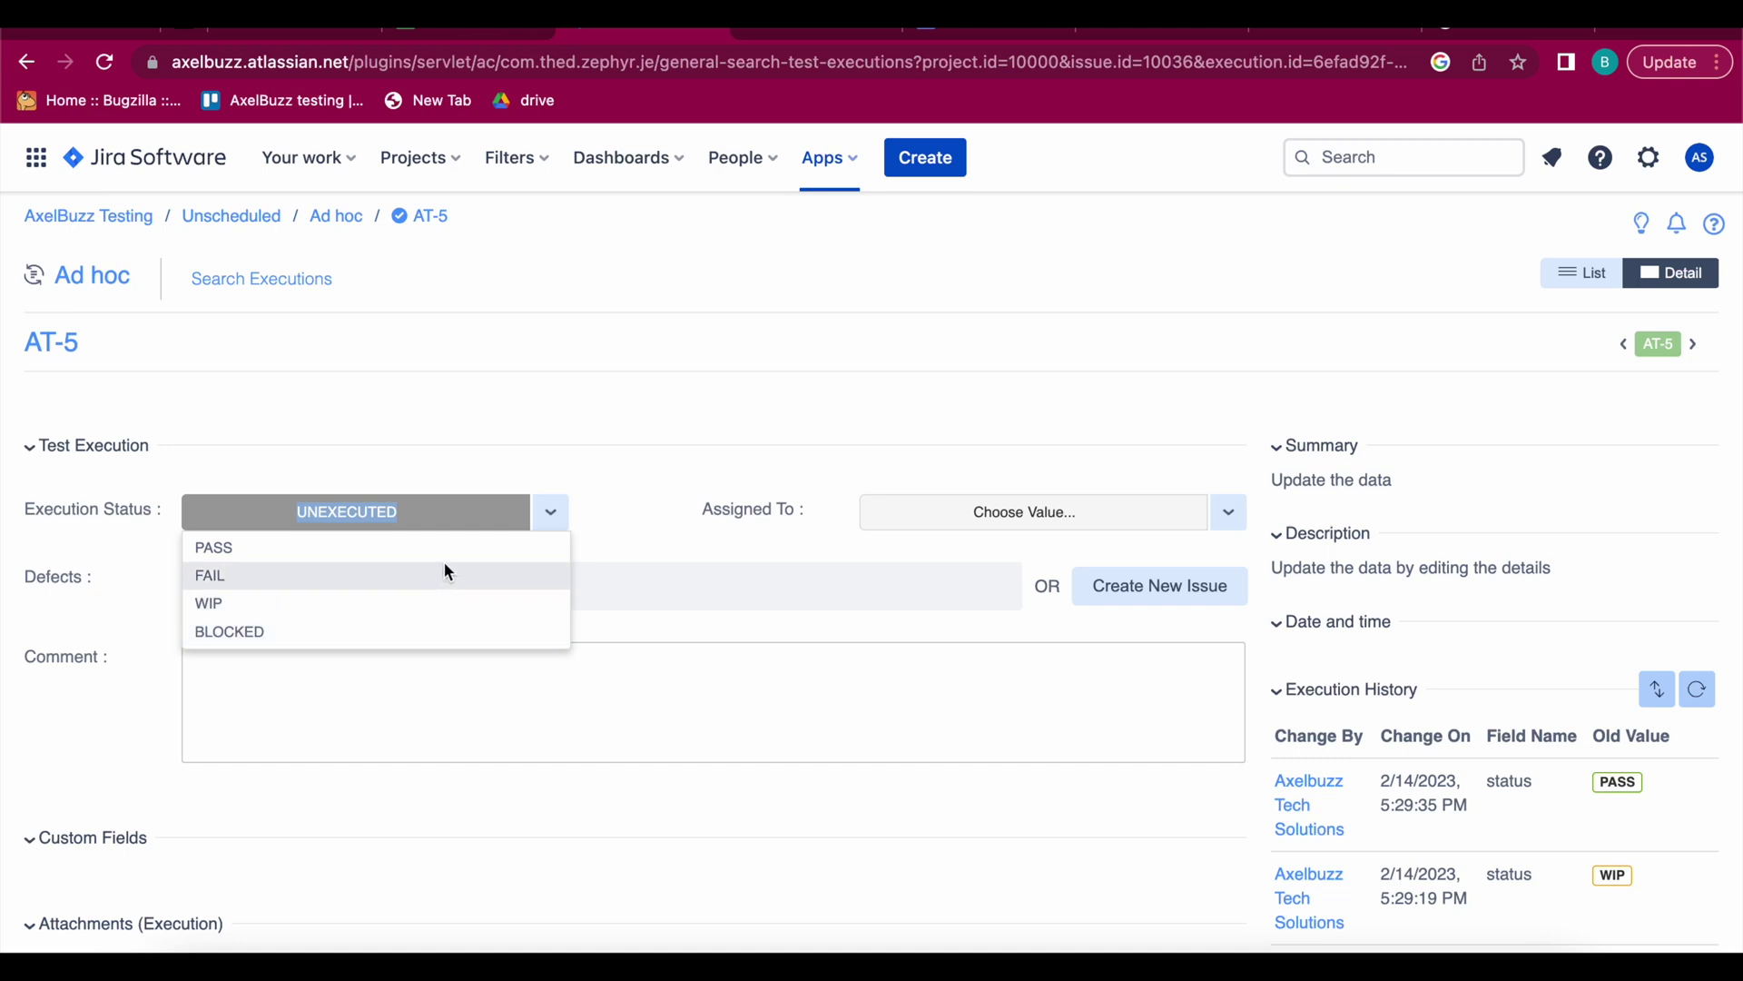
left_click(451, 551)
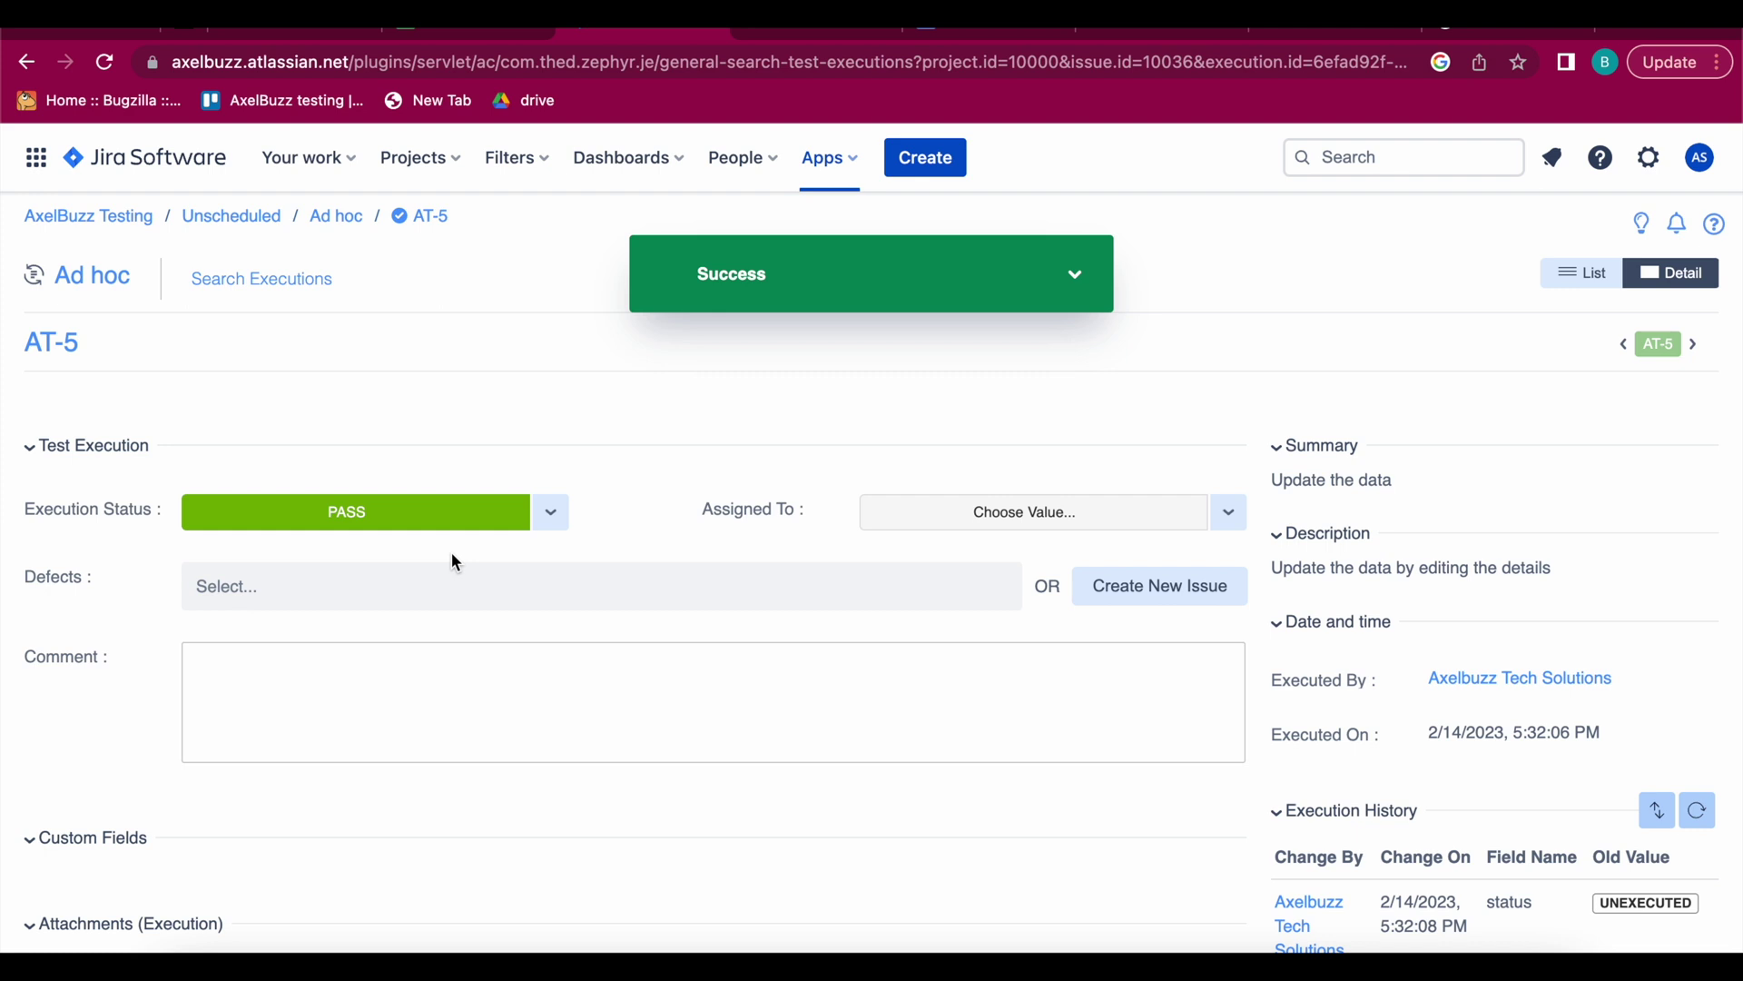
left_click(552, 514)
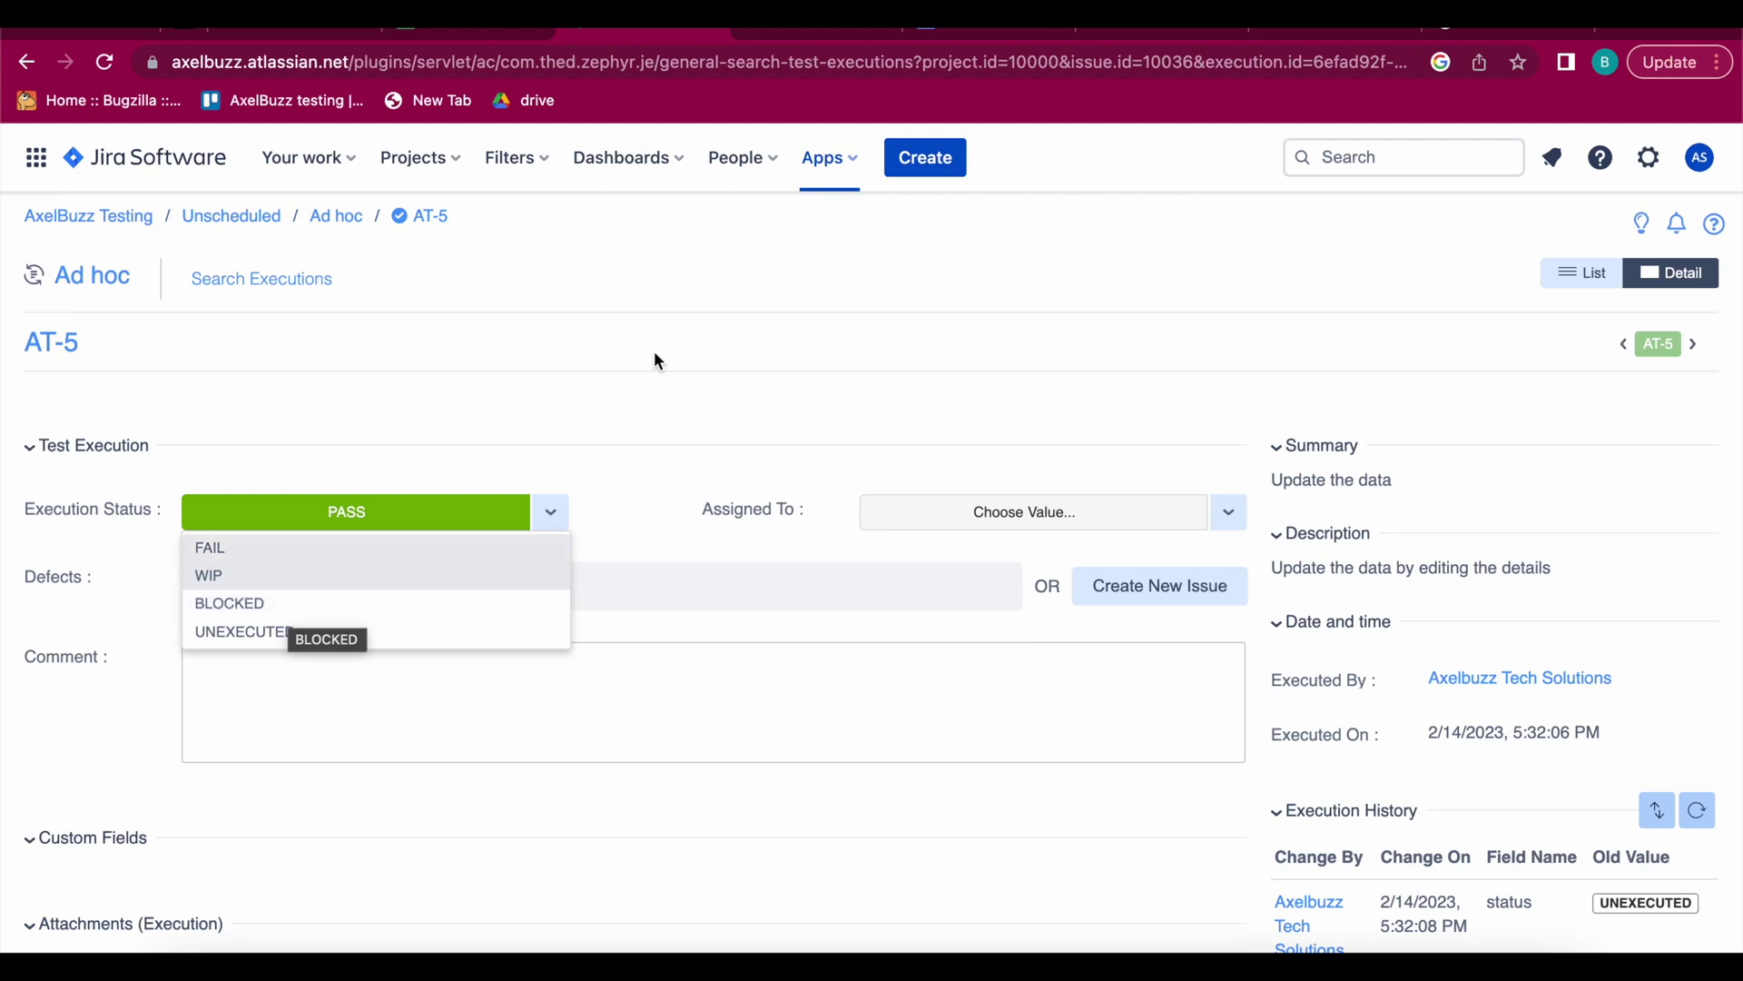
left_click(272, 631)
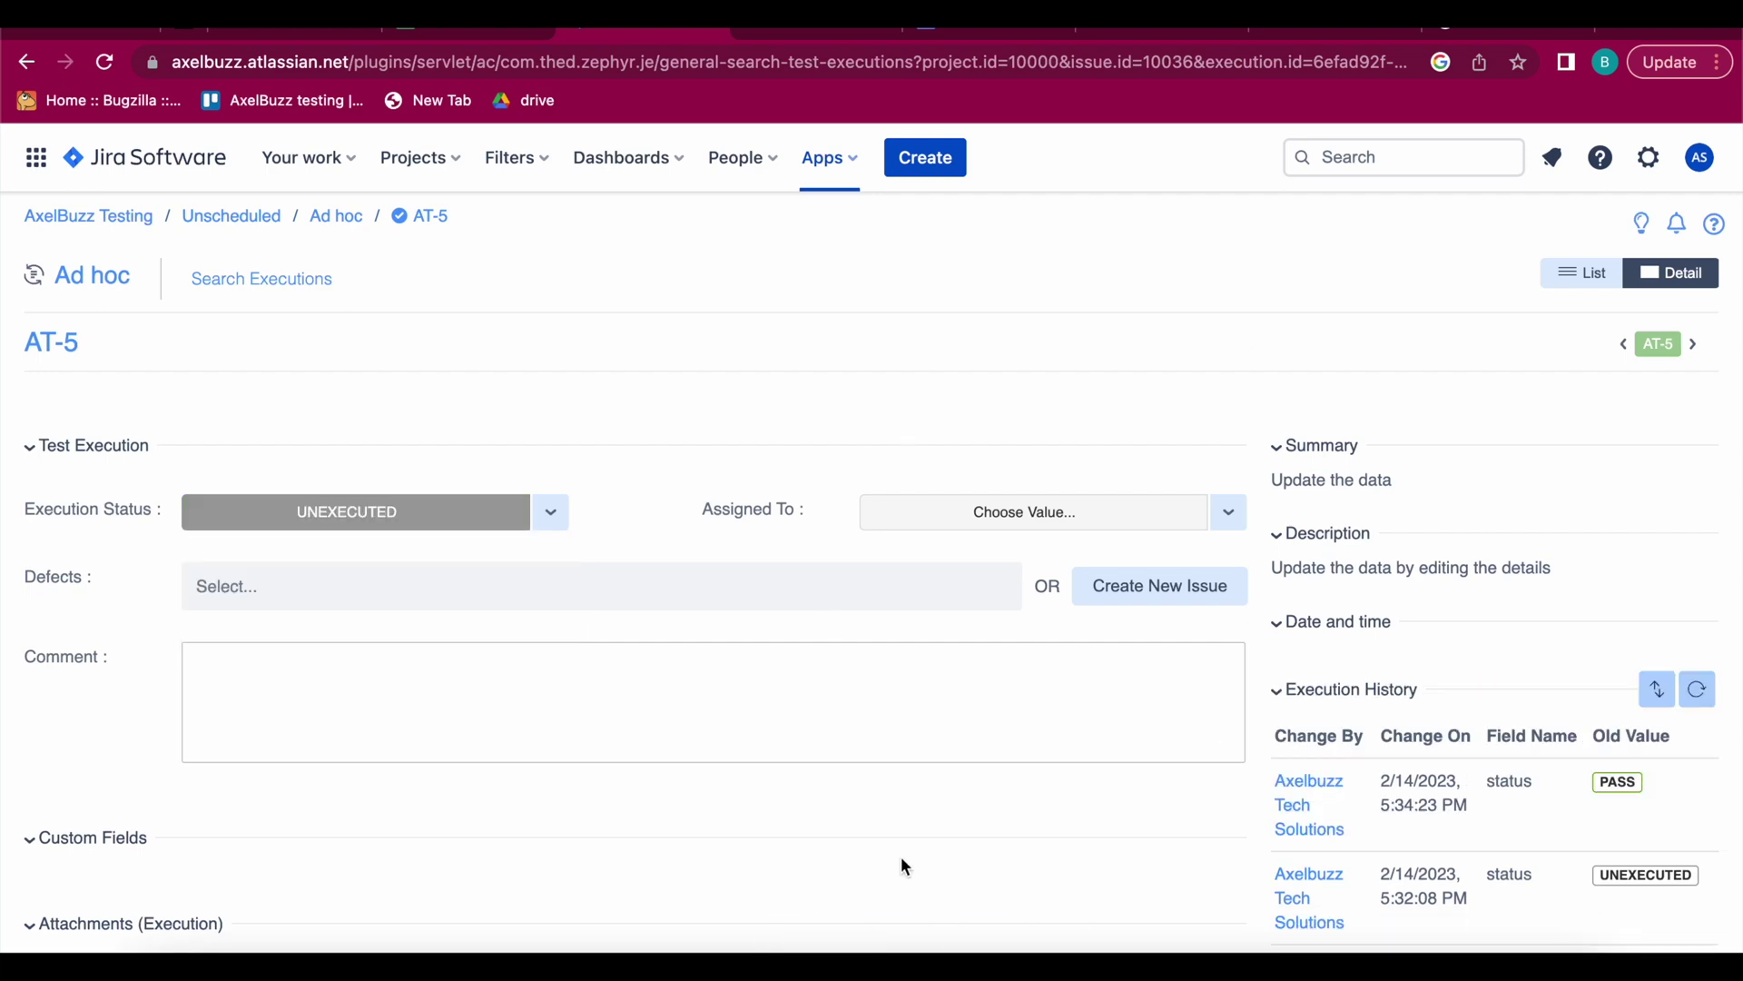
Mark test steps 2 and 3 as PASS and update the overall test status to PASS as well.
scroll(903, 861, "down", 10)
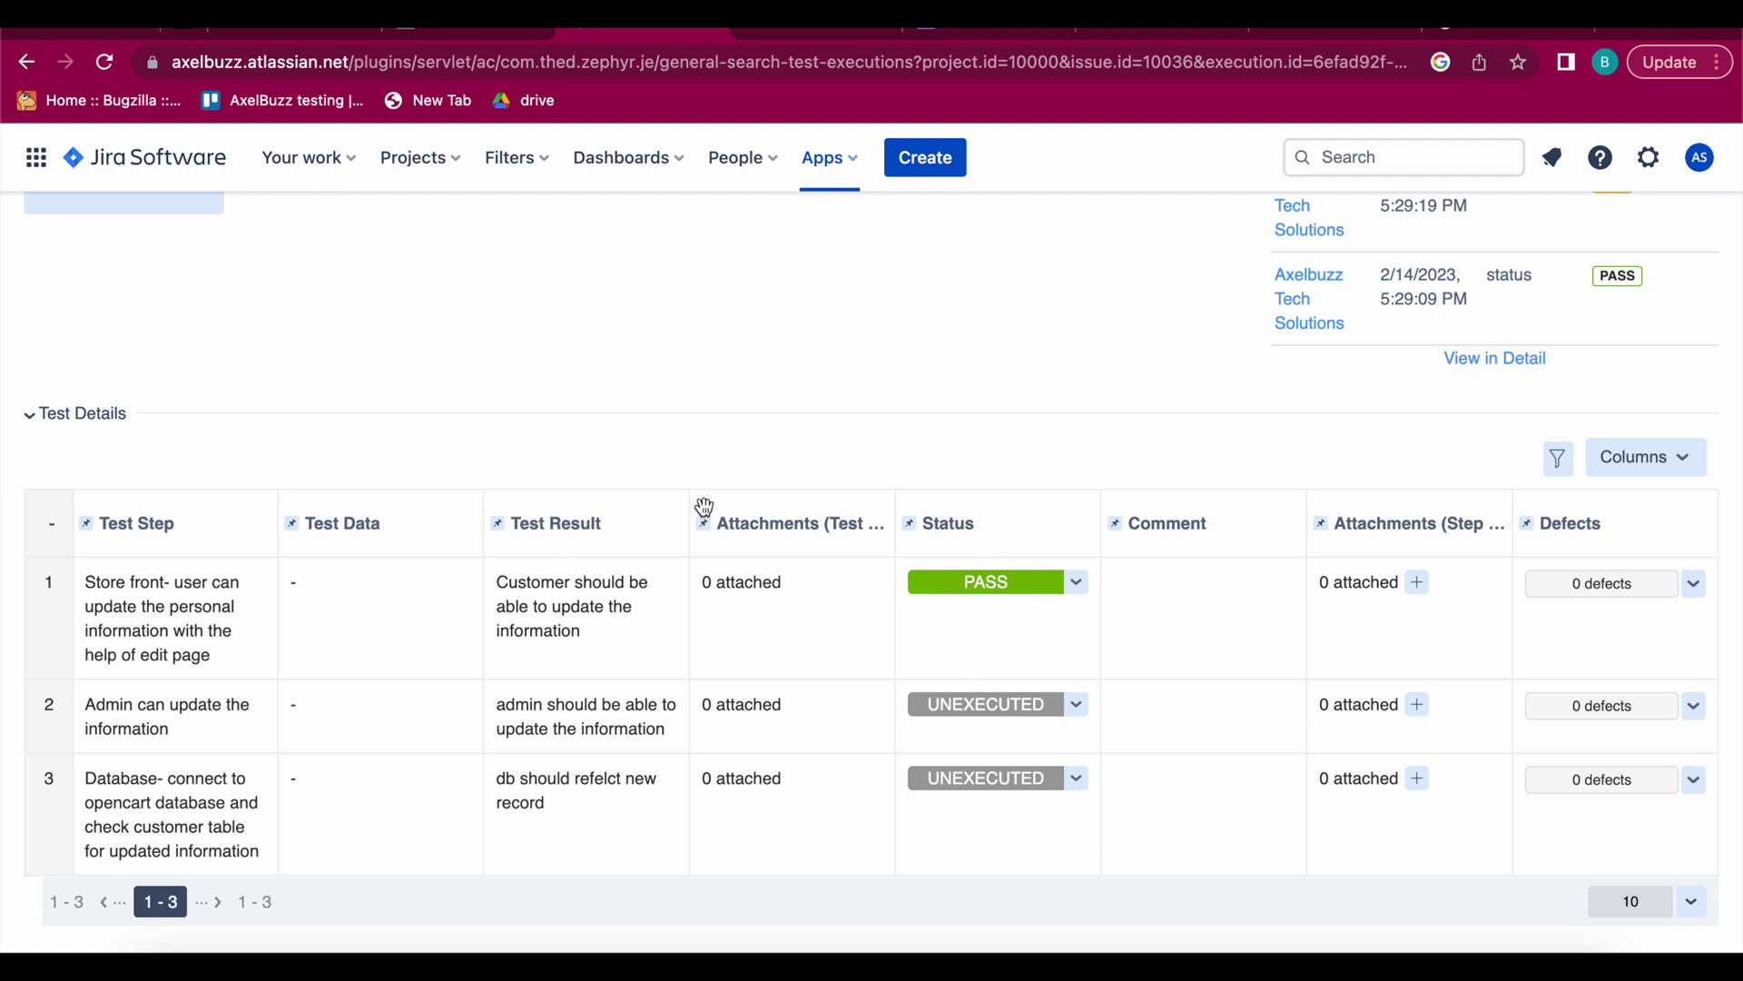
left_click(1077, 582)
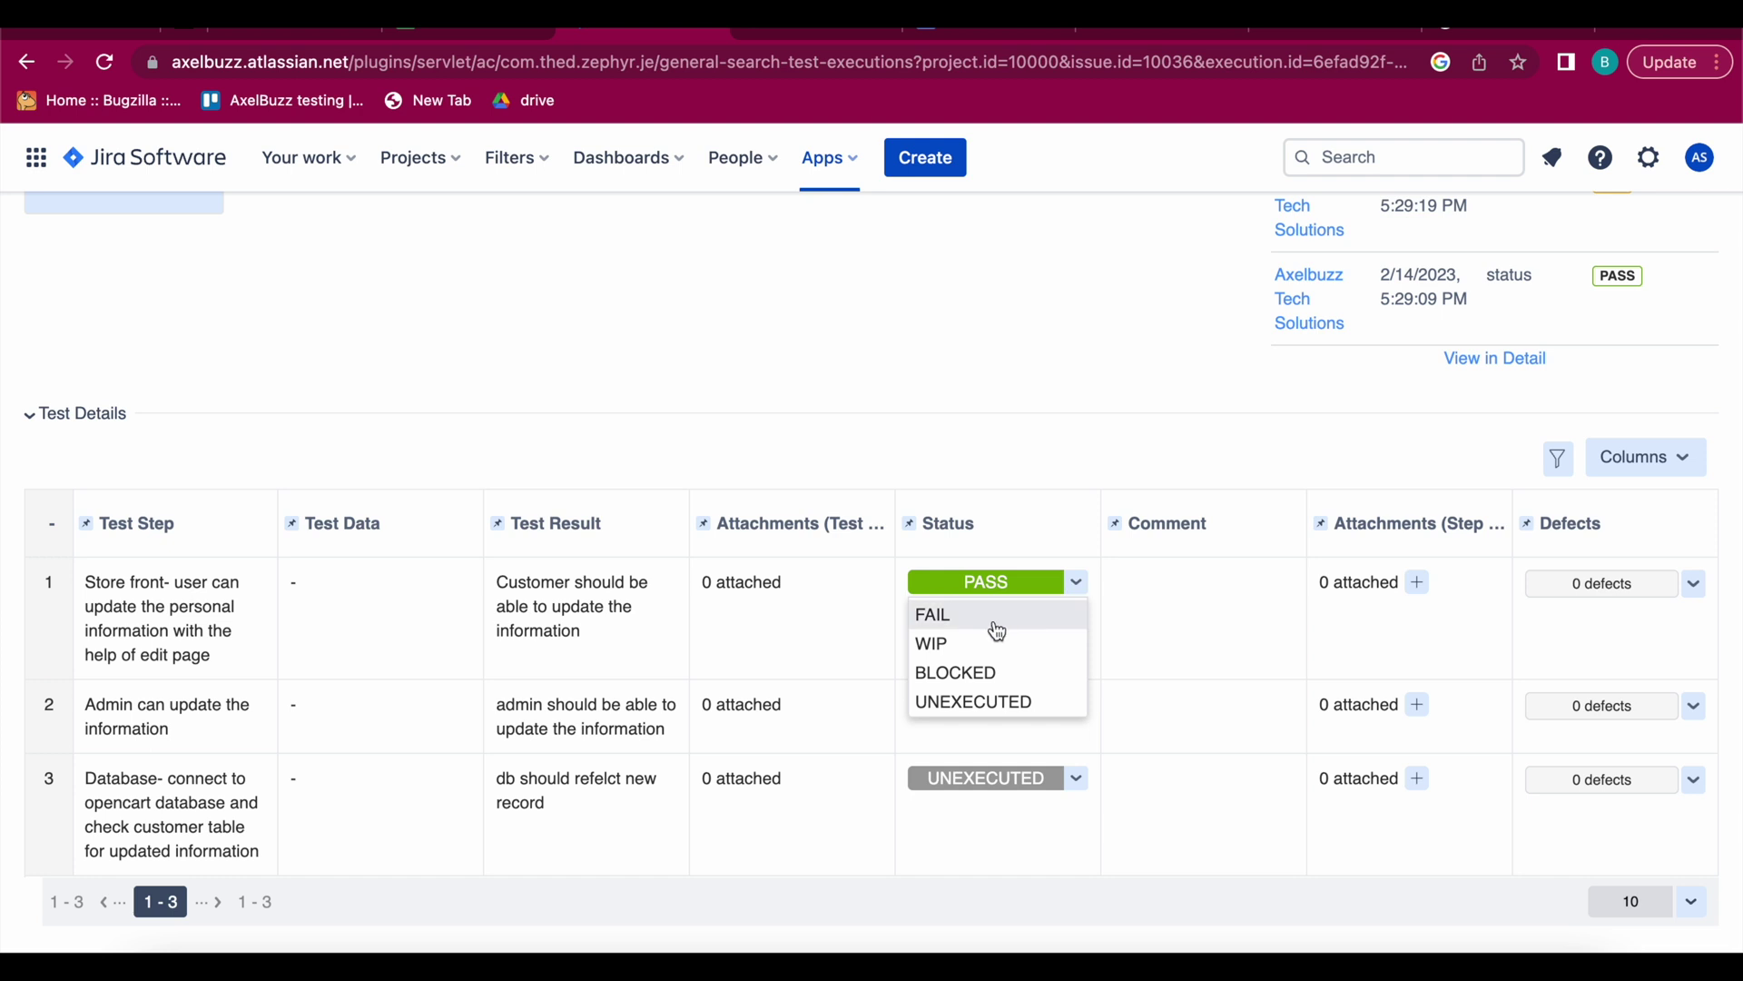
left_click(829, 641)
left_click(1077, 705)
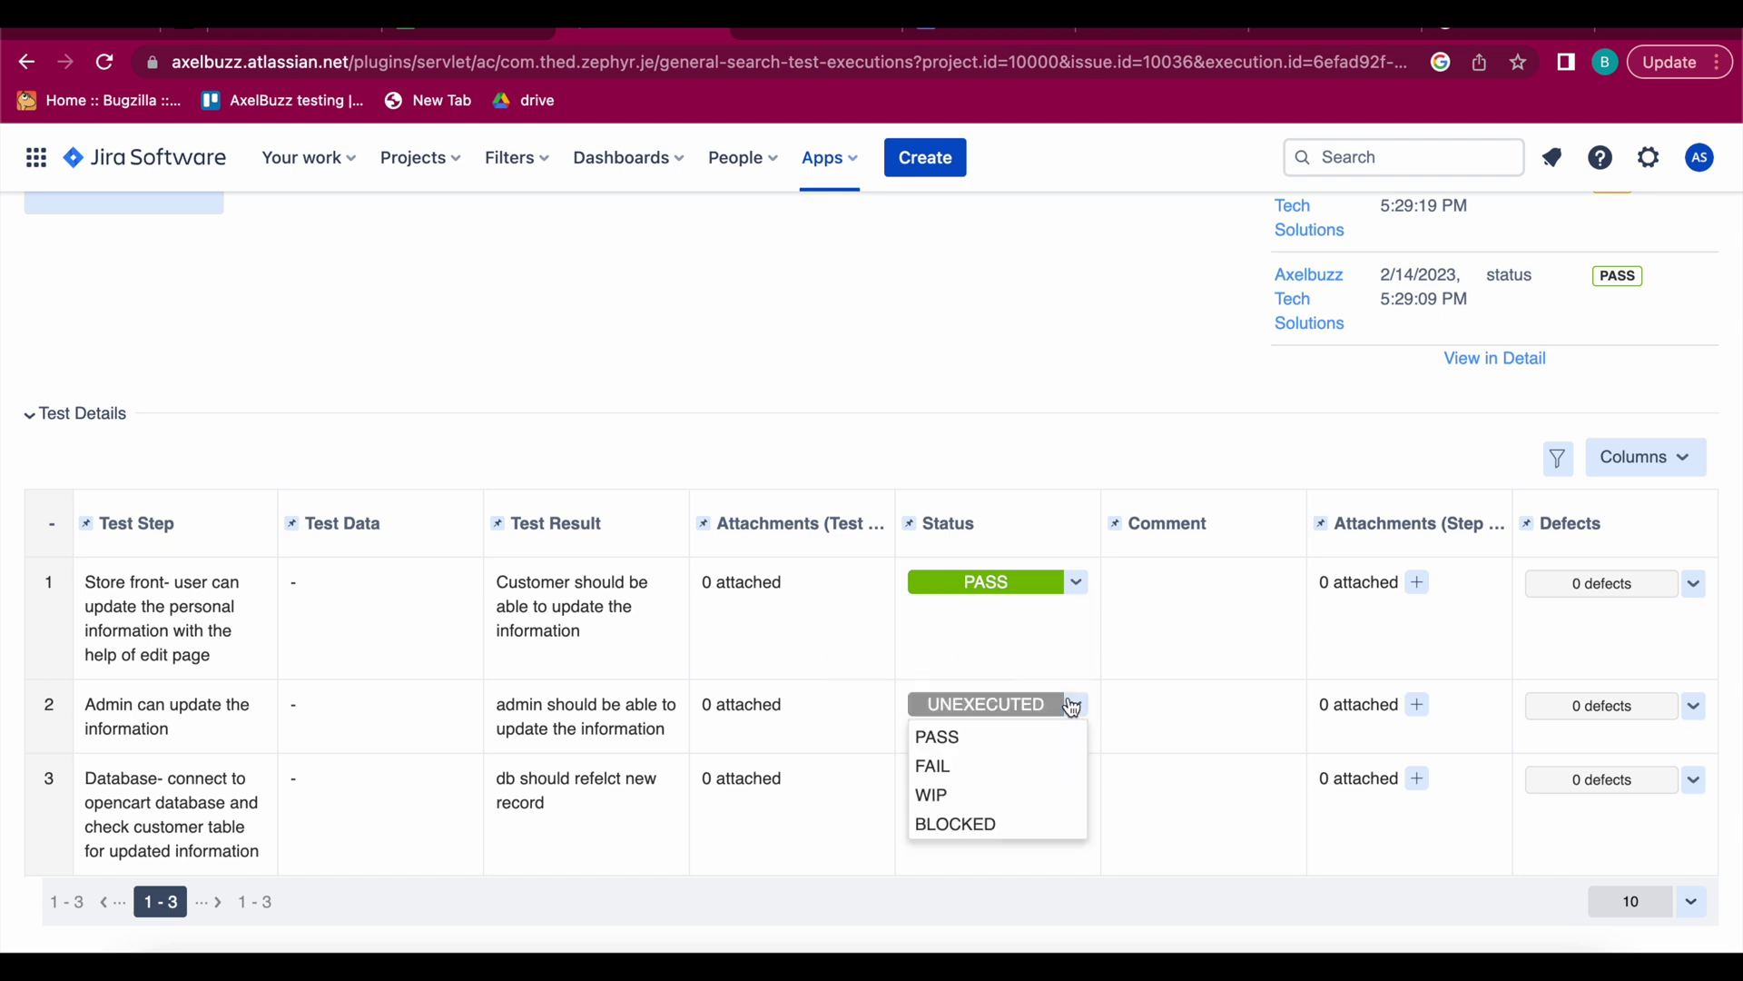
left_click(962, 735)
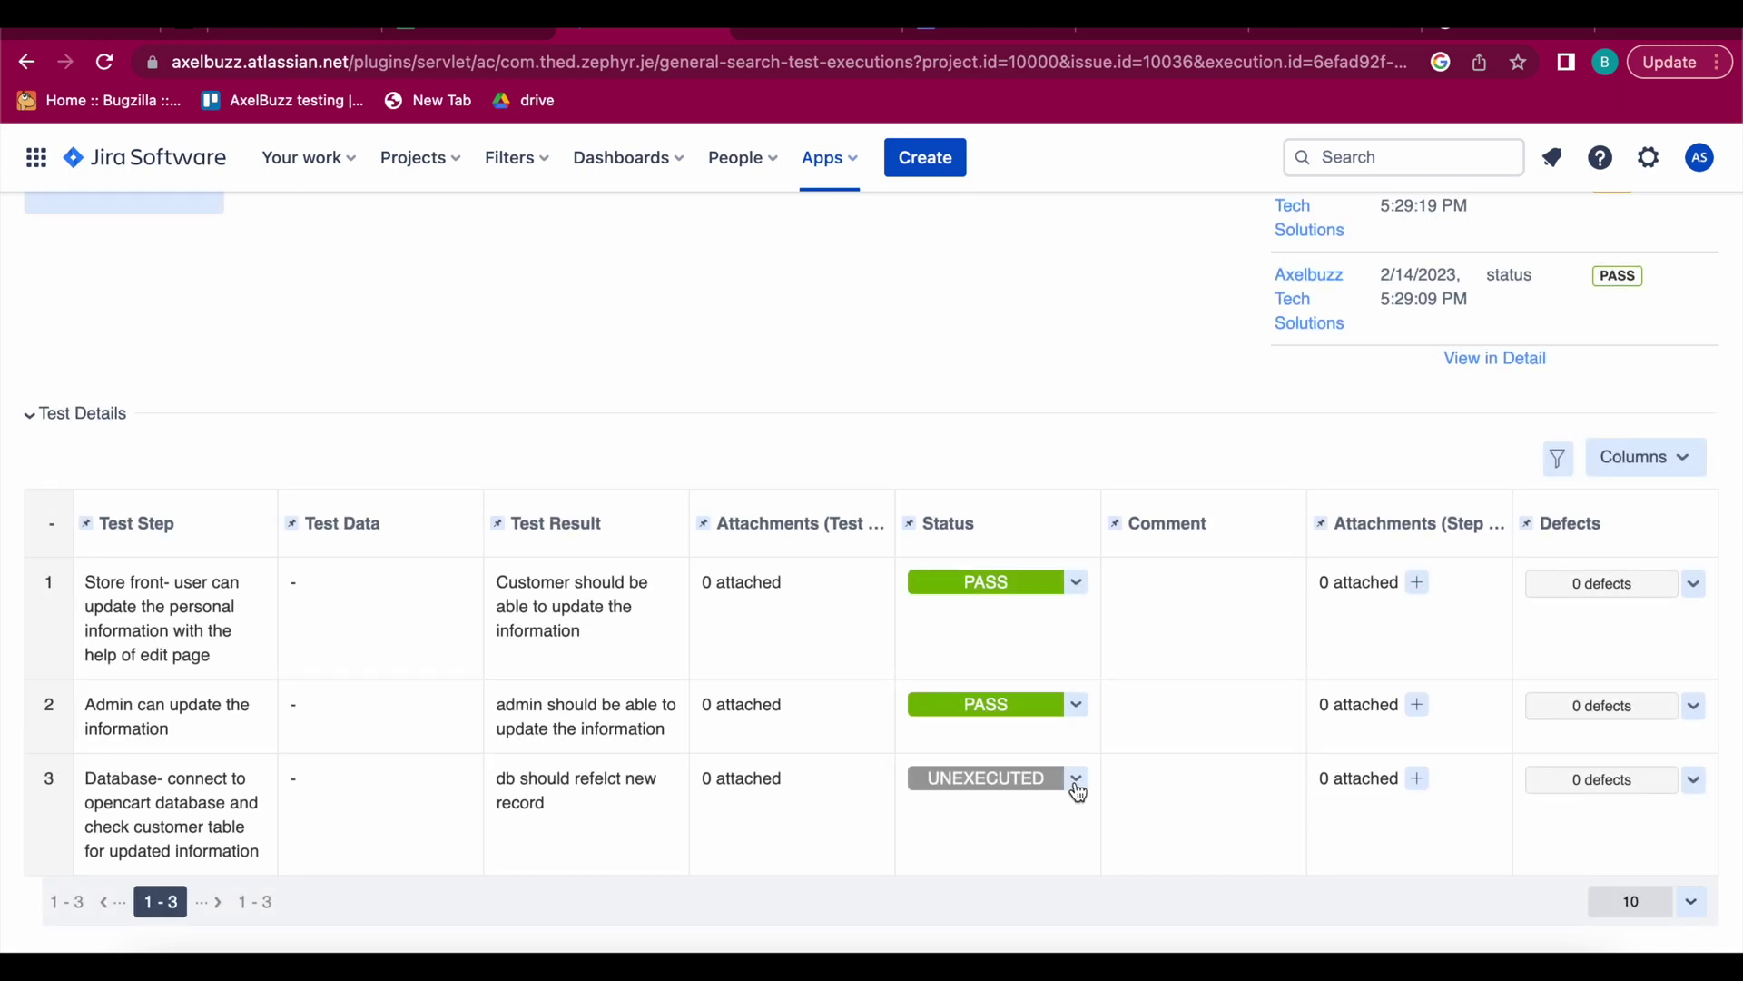
left_click(1077, 780)
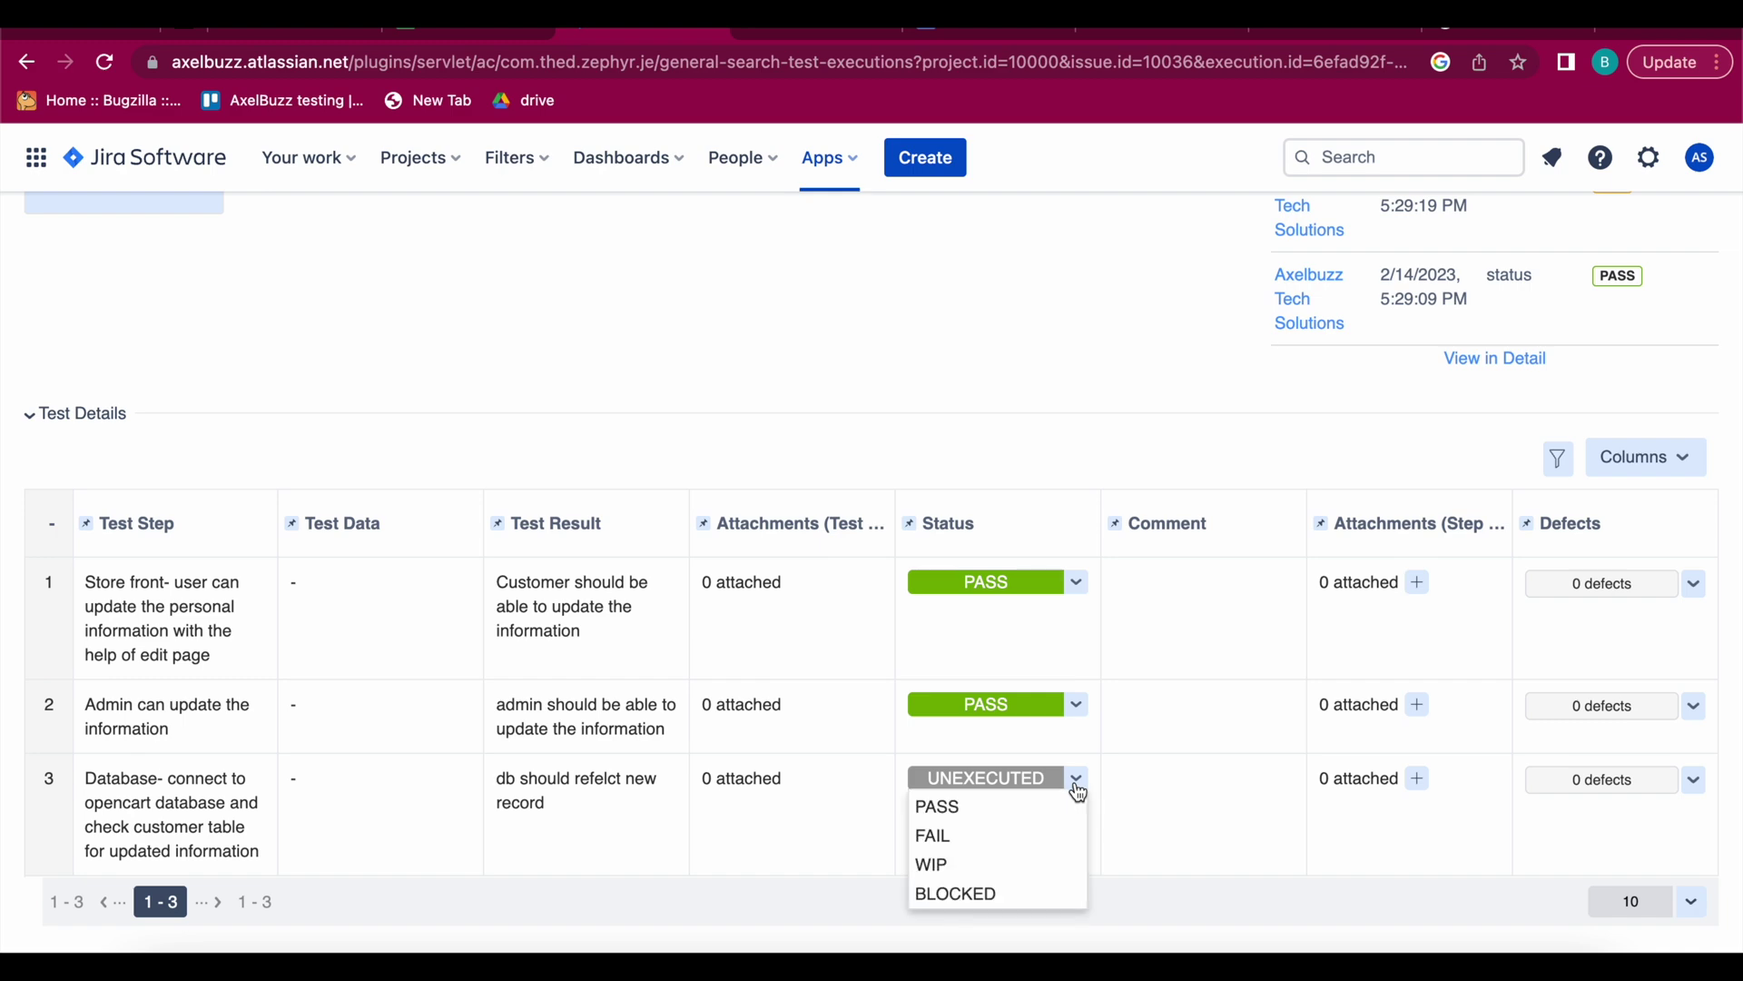
left_click(1019, 812)
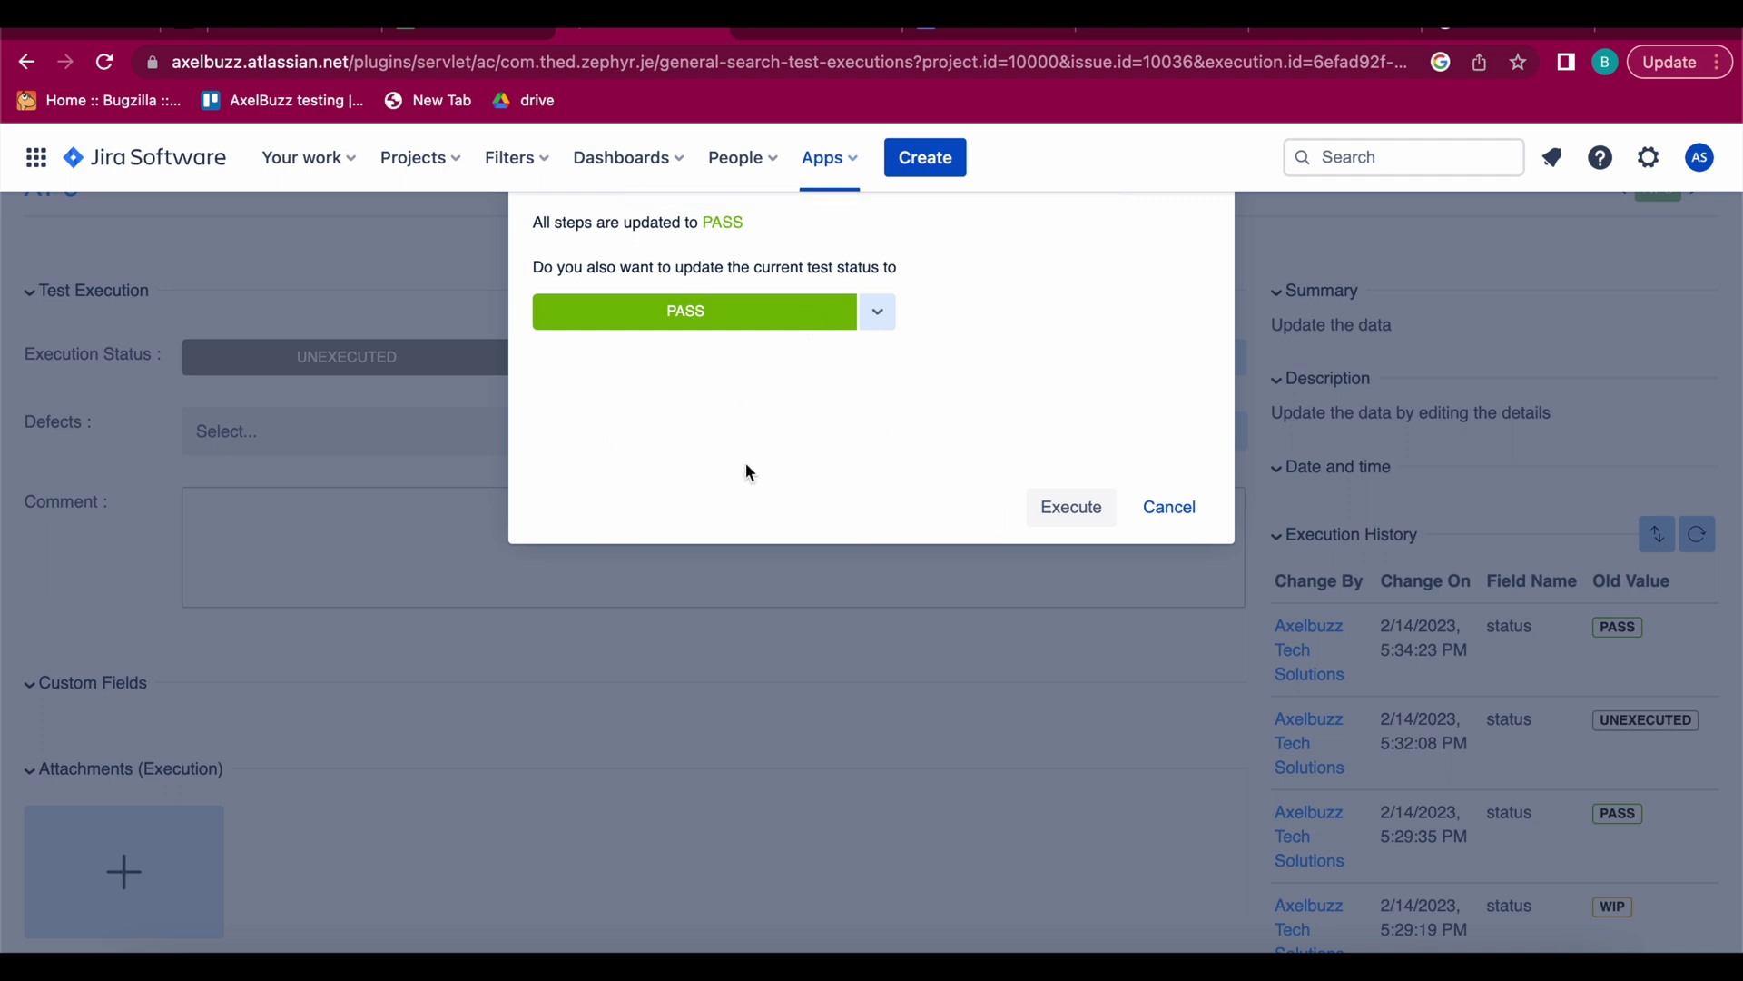
left_click(1070, 506)
Change the status of test step 2, "Admin can update the information", to FAIL and check the overall execution status.
scroll(942, 911, "down", 10)
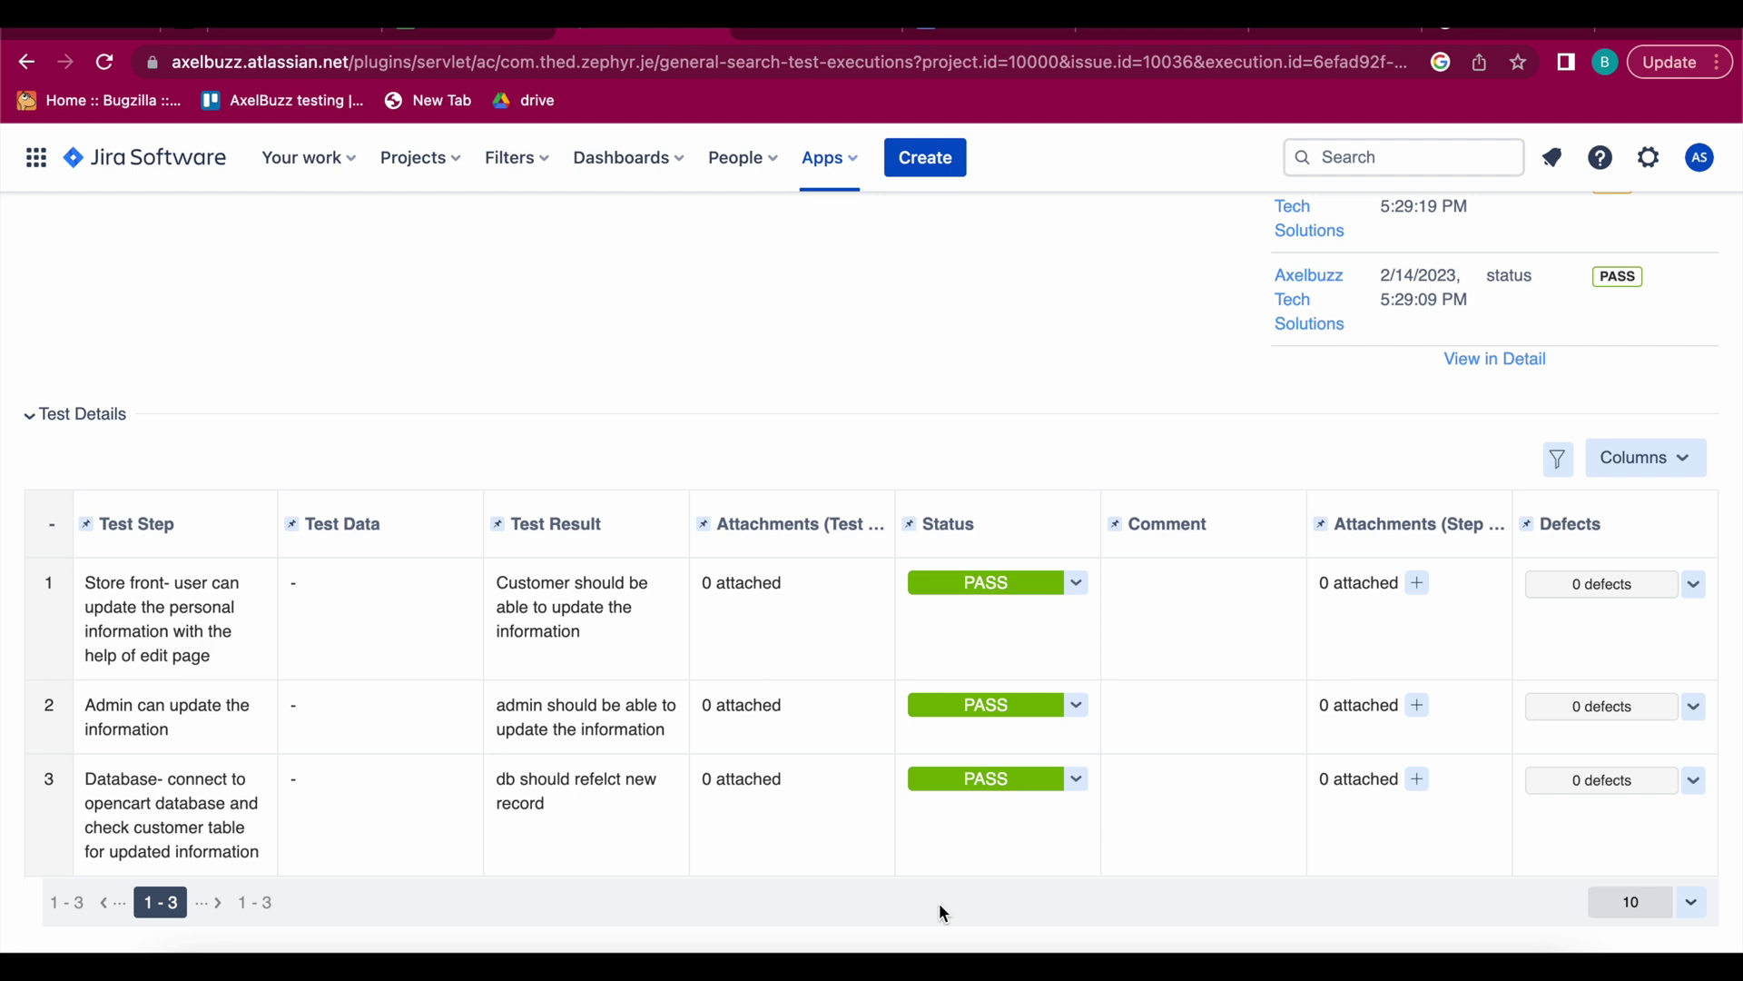
left_click(1077, 706)
left_click(1032, 741)
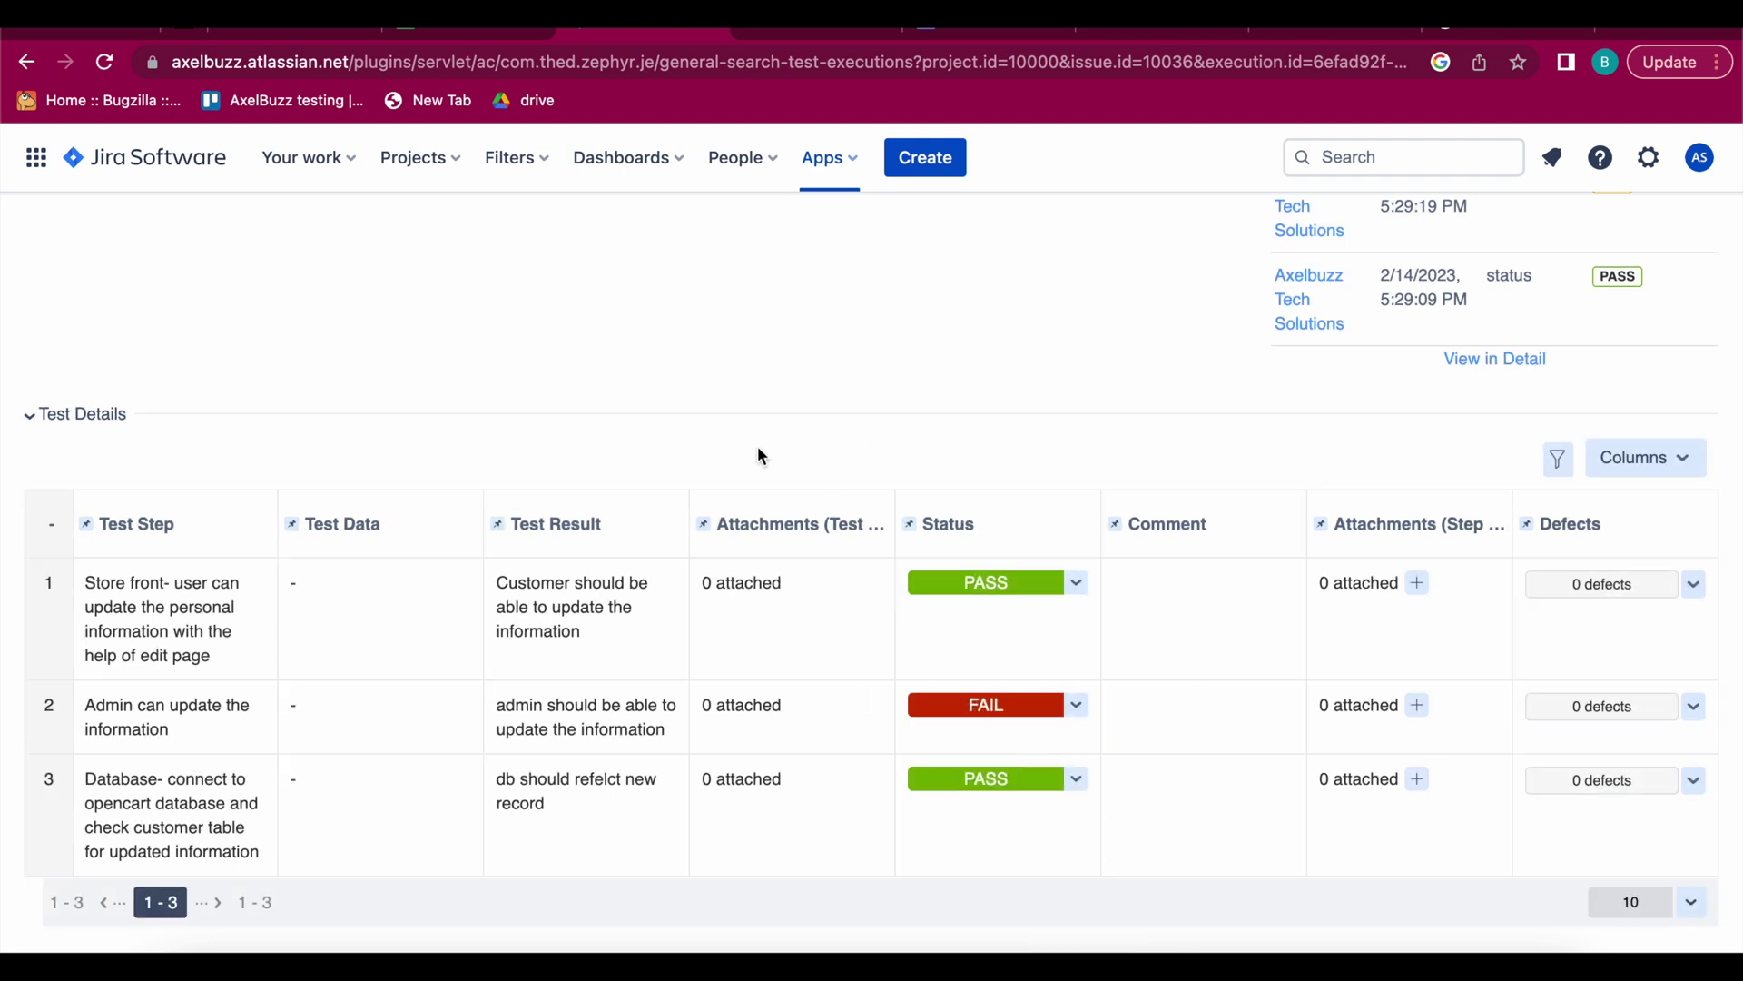
scroll(761, 456, "up", 10)
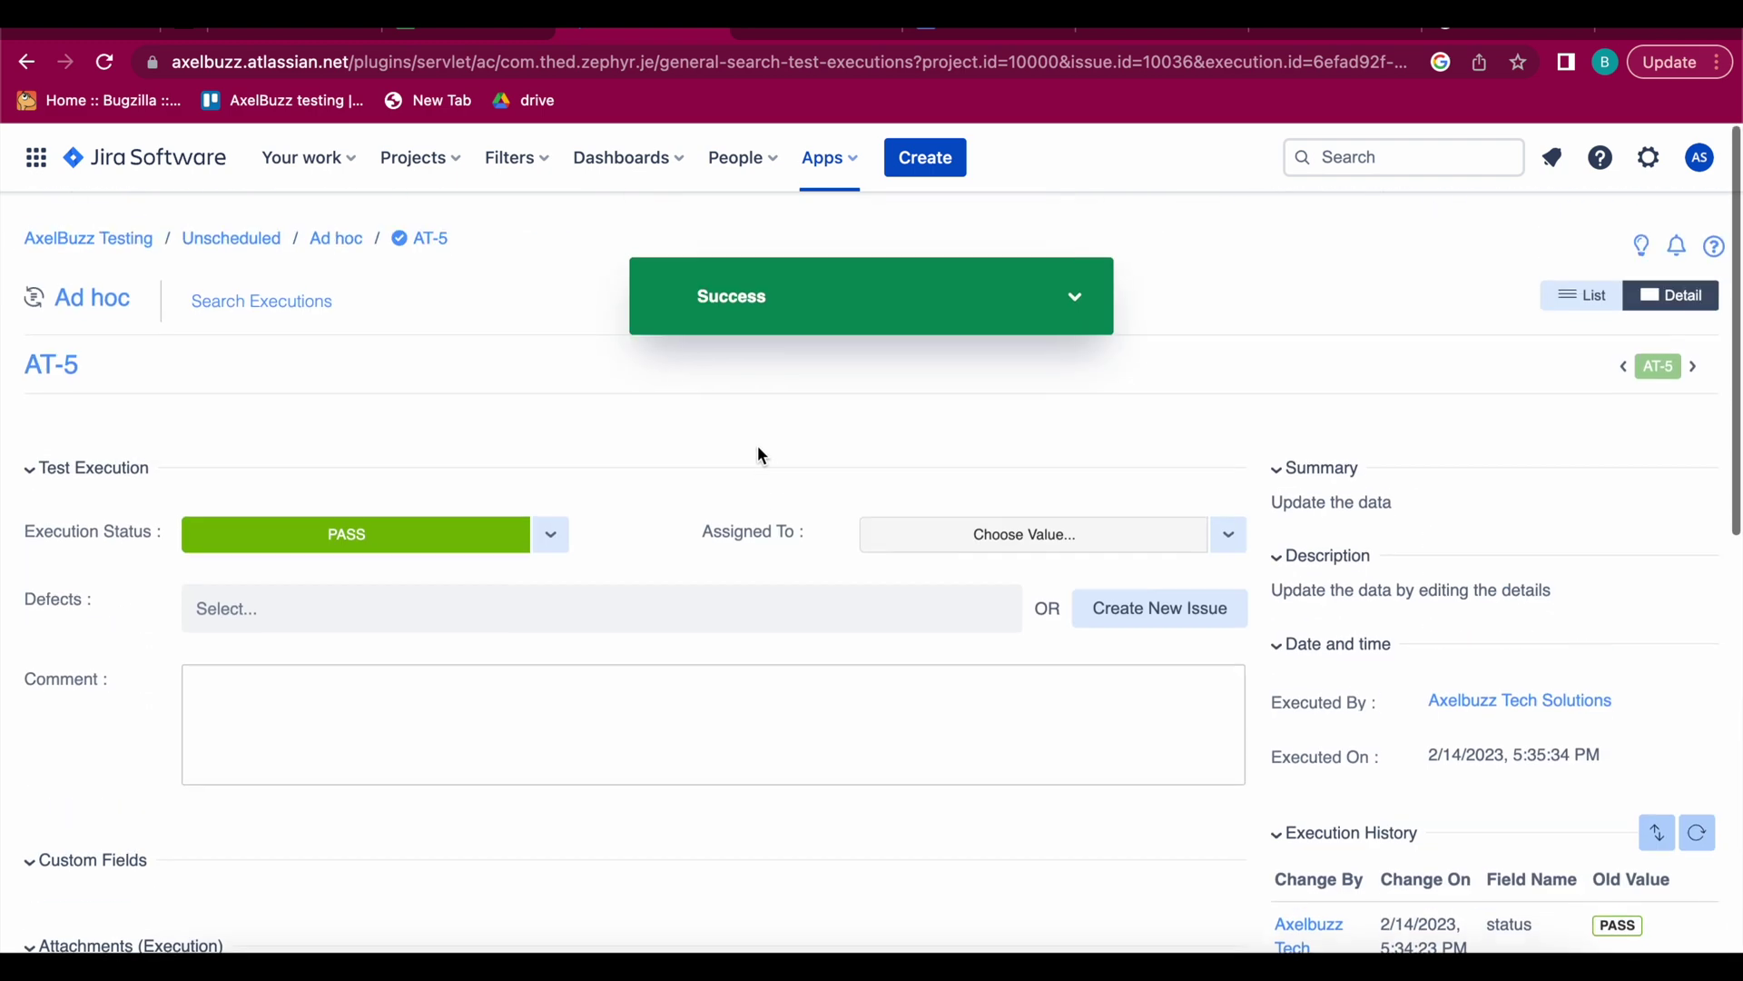
scroll(561, 492, "down", 2)
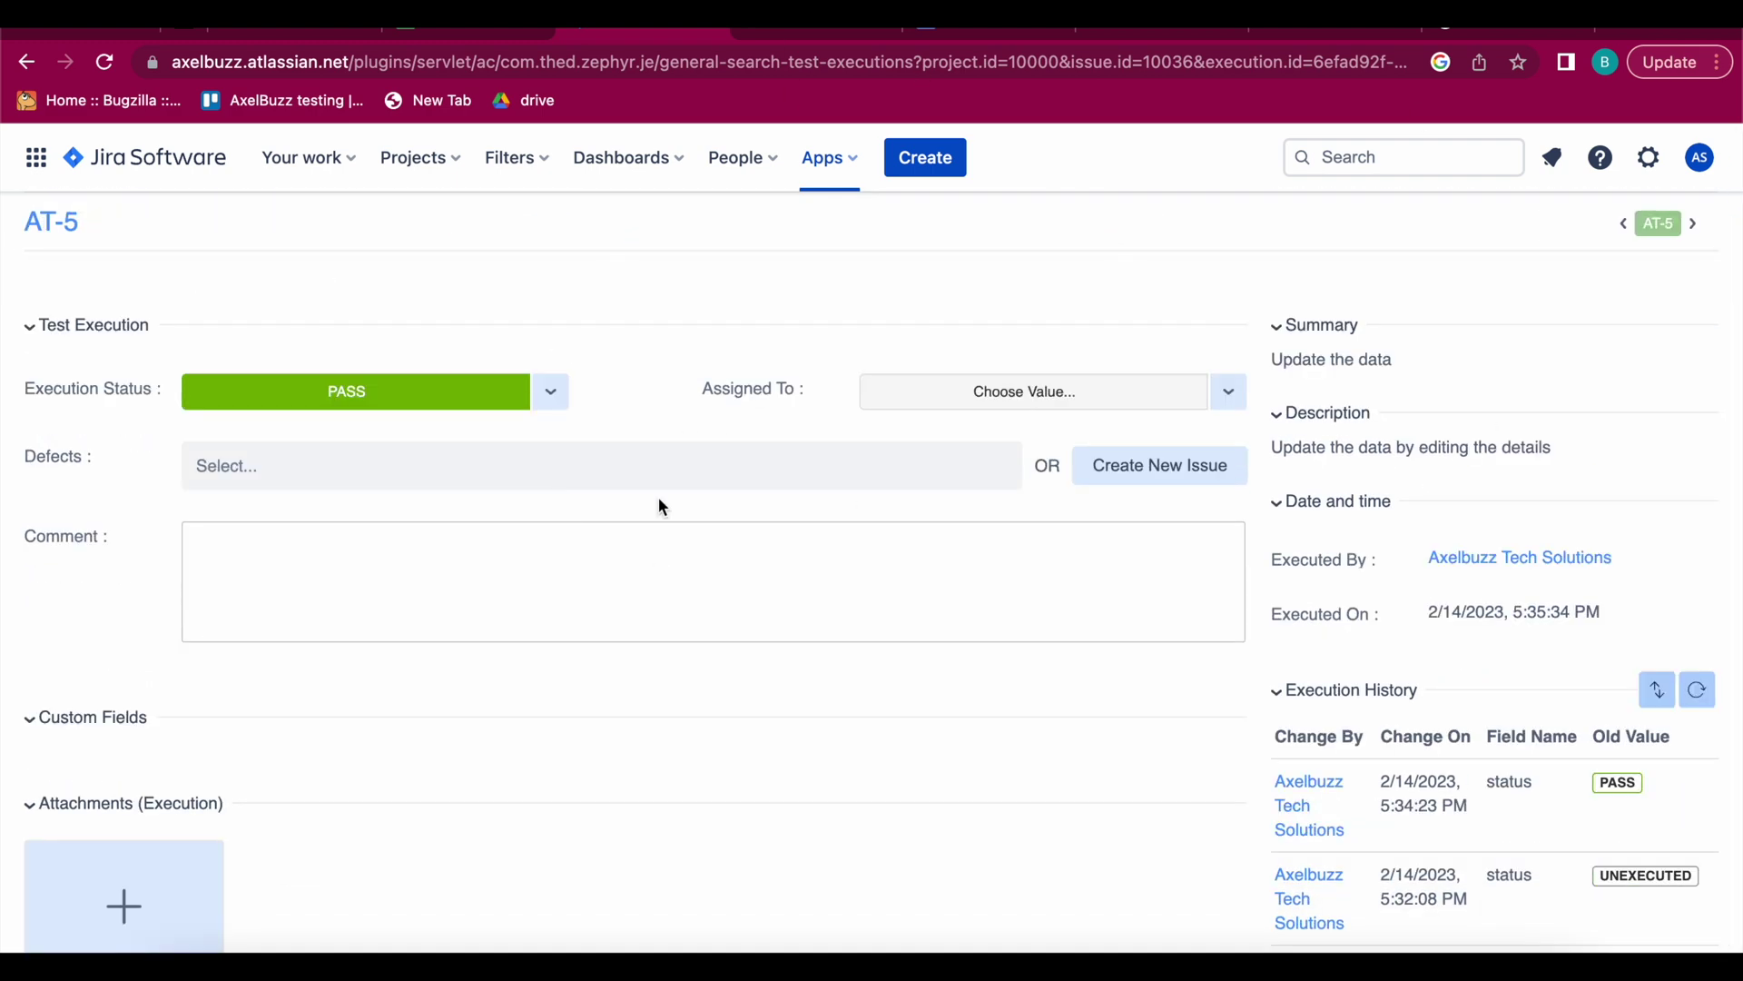
scroll(699, 620, "down", 10)
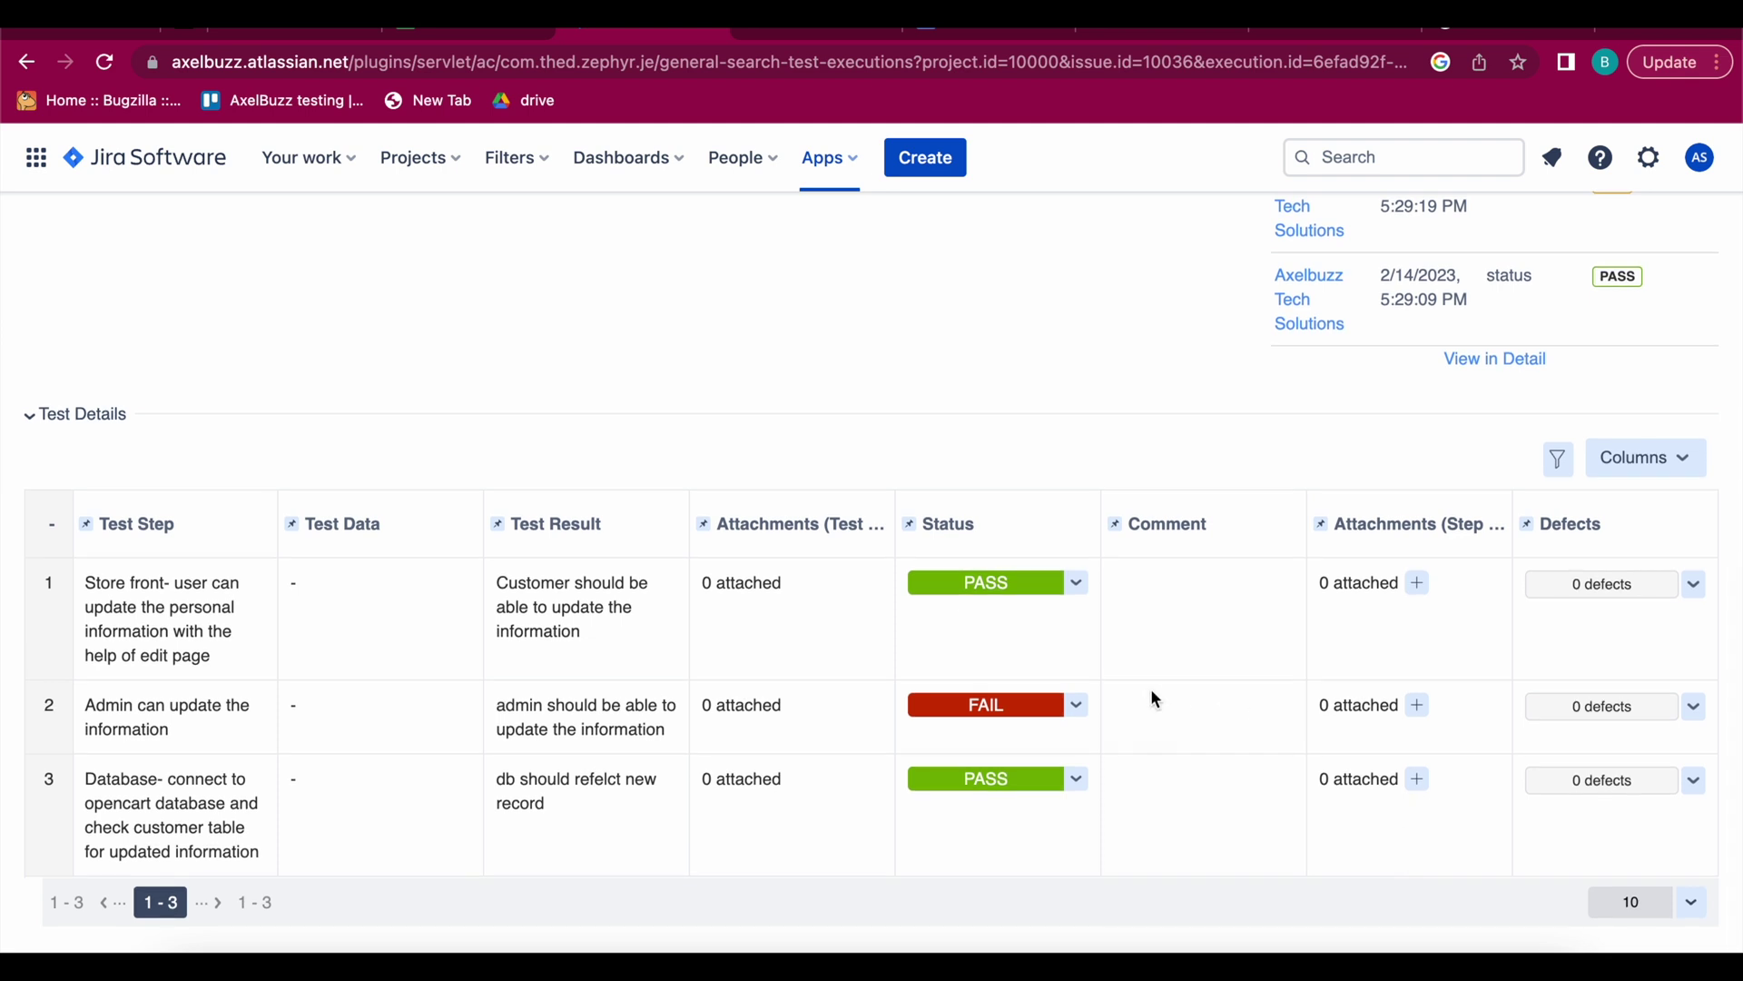
Start a new defect for the failed test step 2 in the AxelBuzz Testing project with the issue type Bug.
left_click(1150, 713)
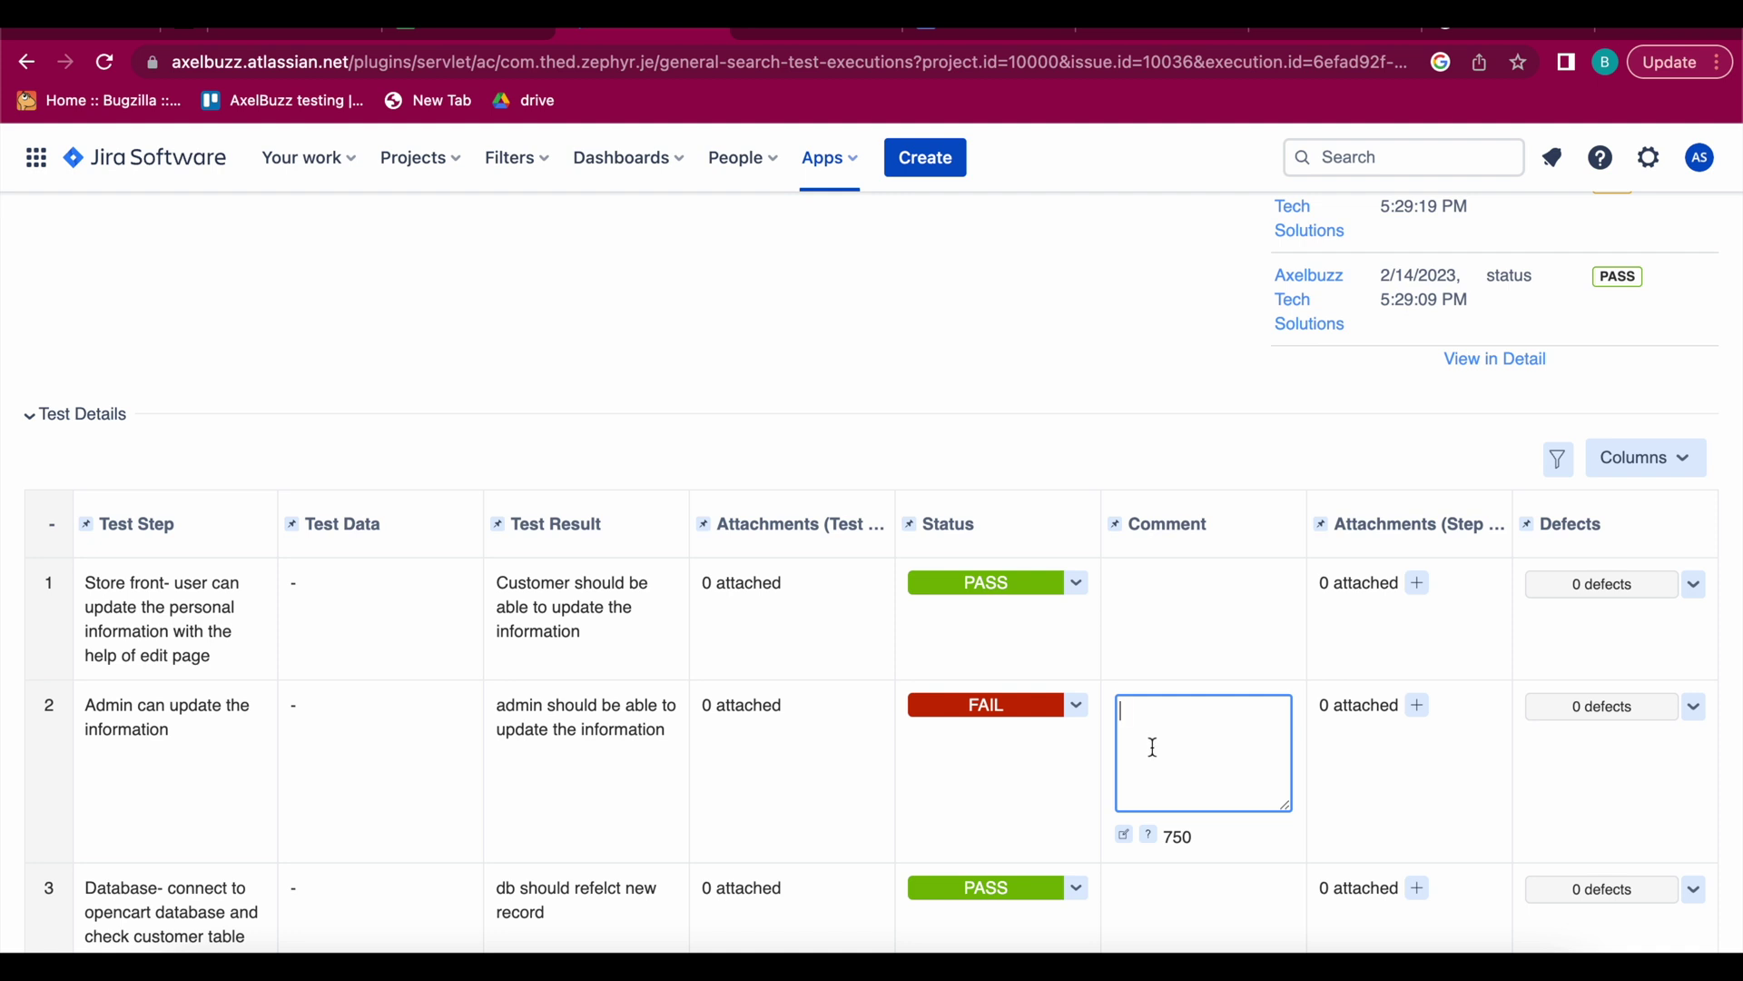
left_click(1431, 729)
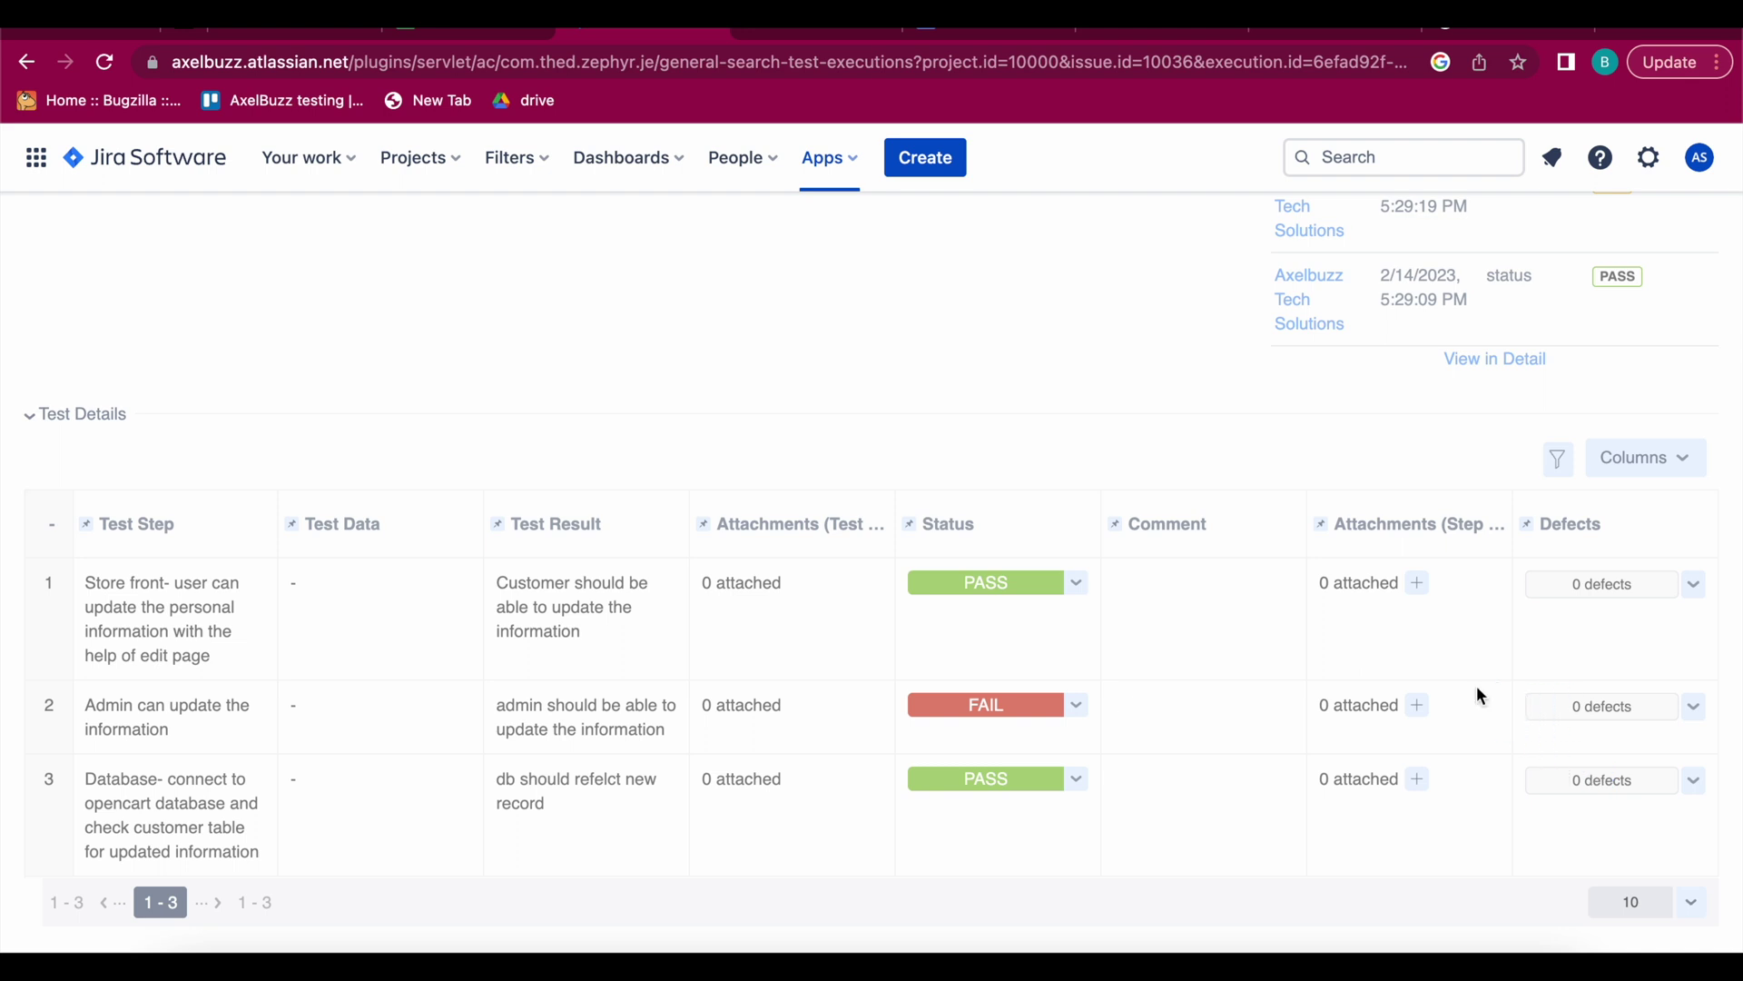
left_click(1694, 707)
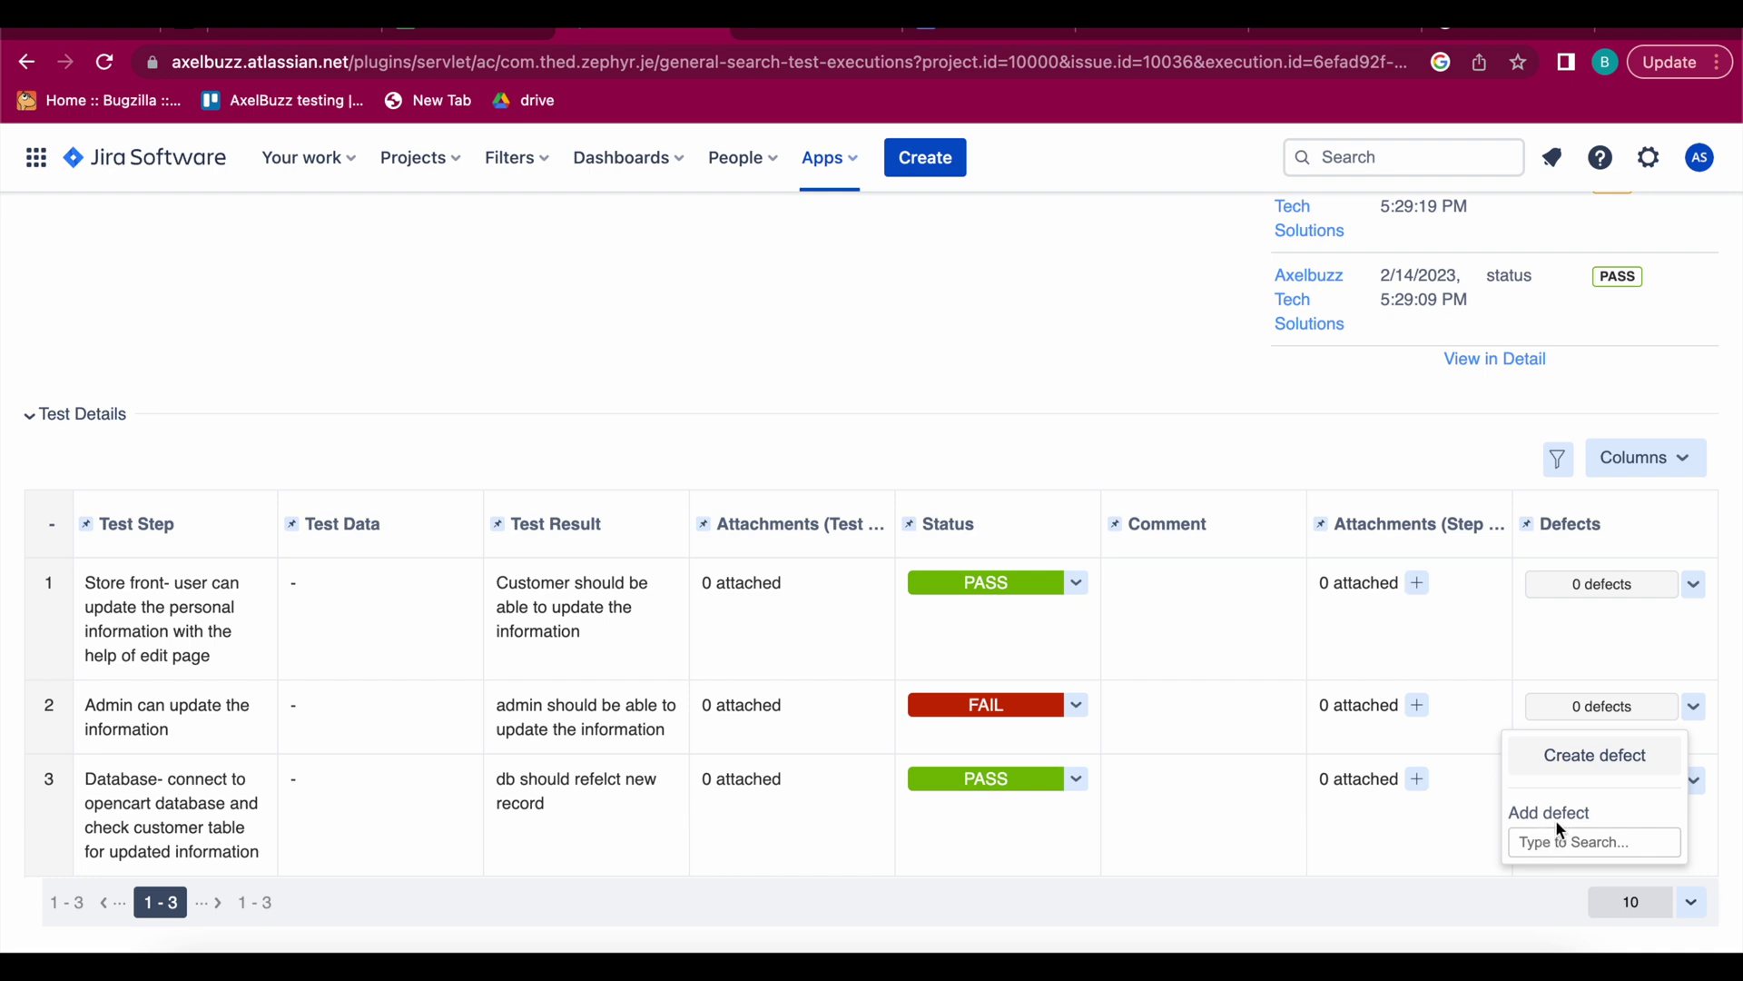
left_click(1621, 755)
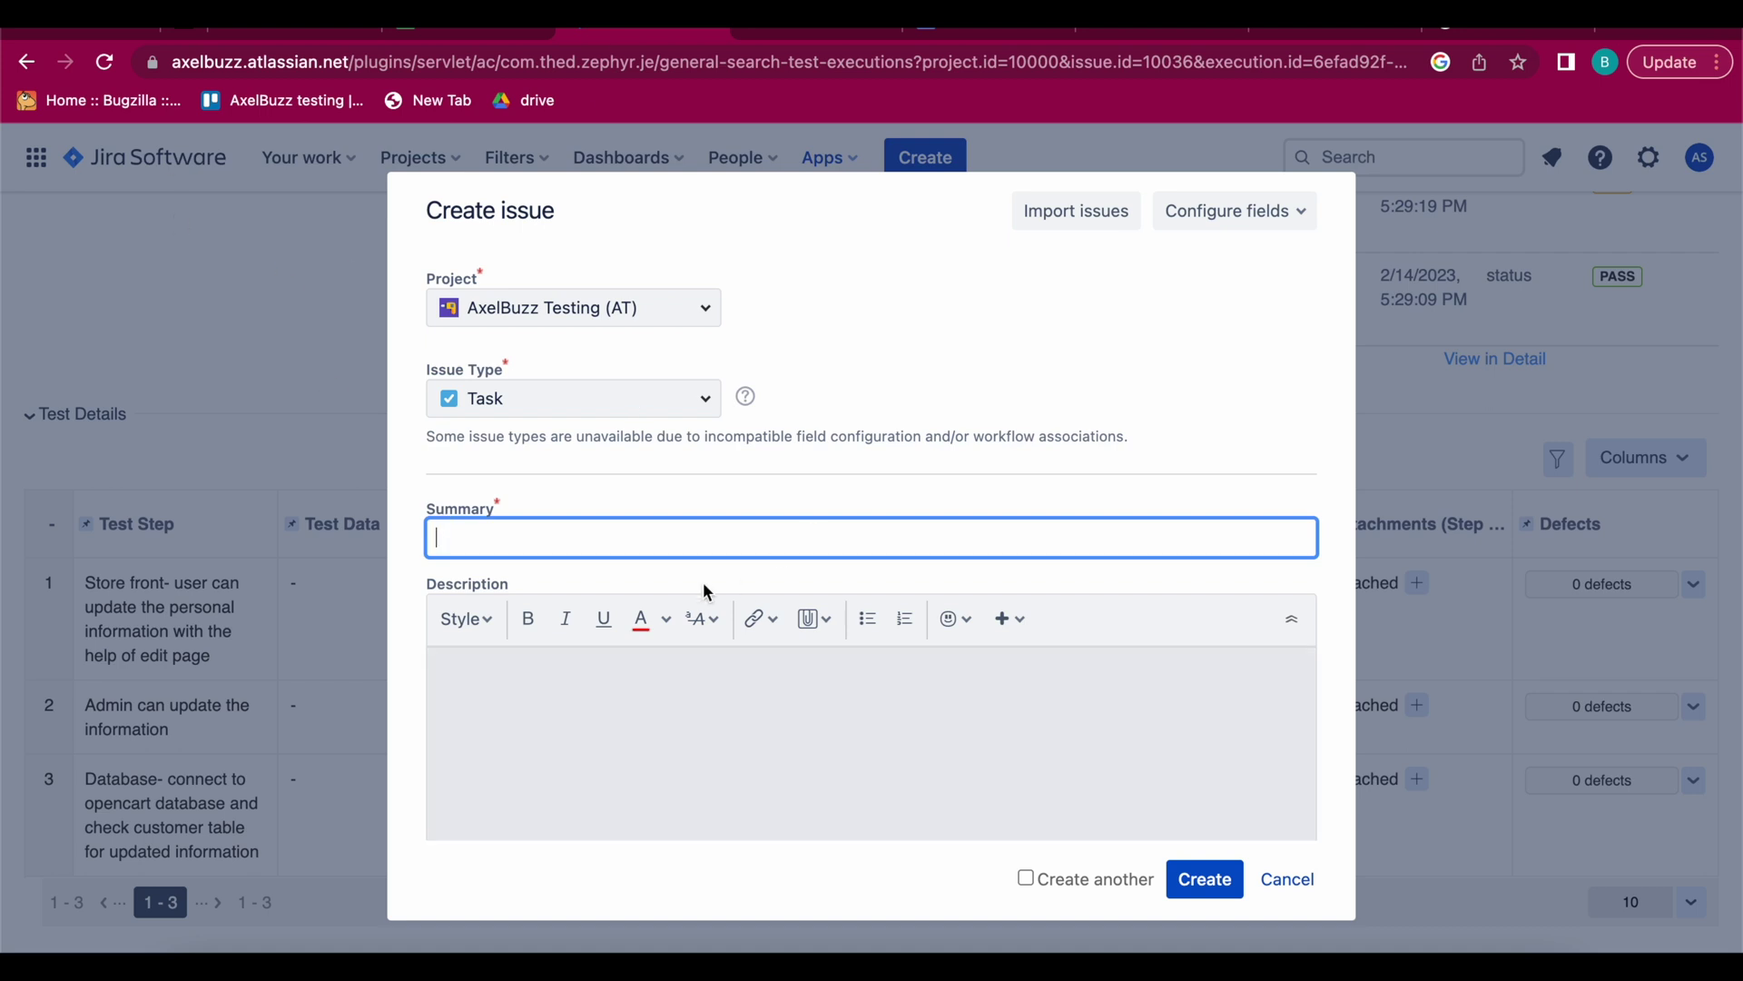
left_click(703, 410)
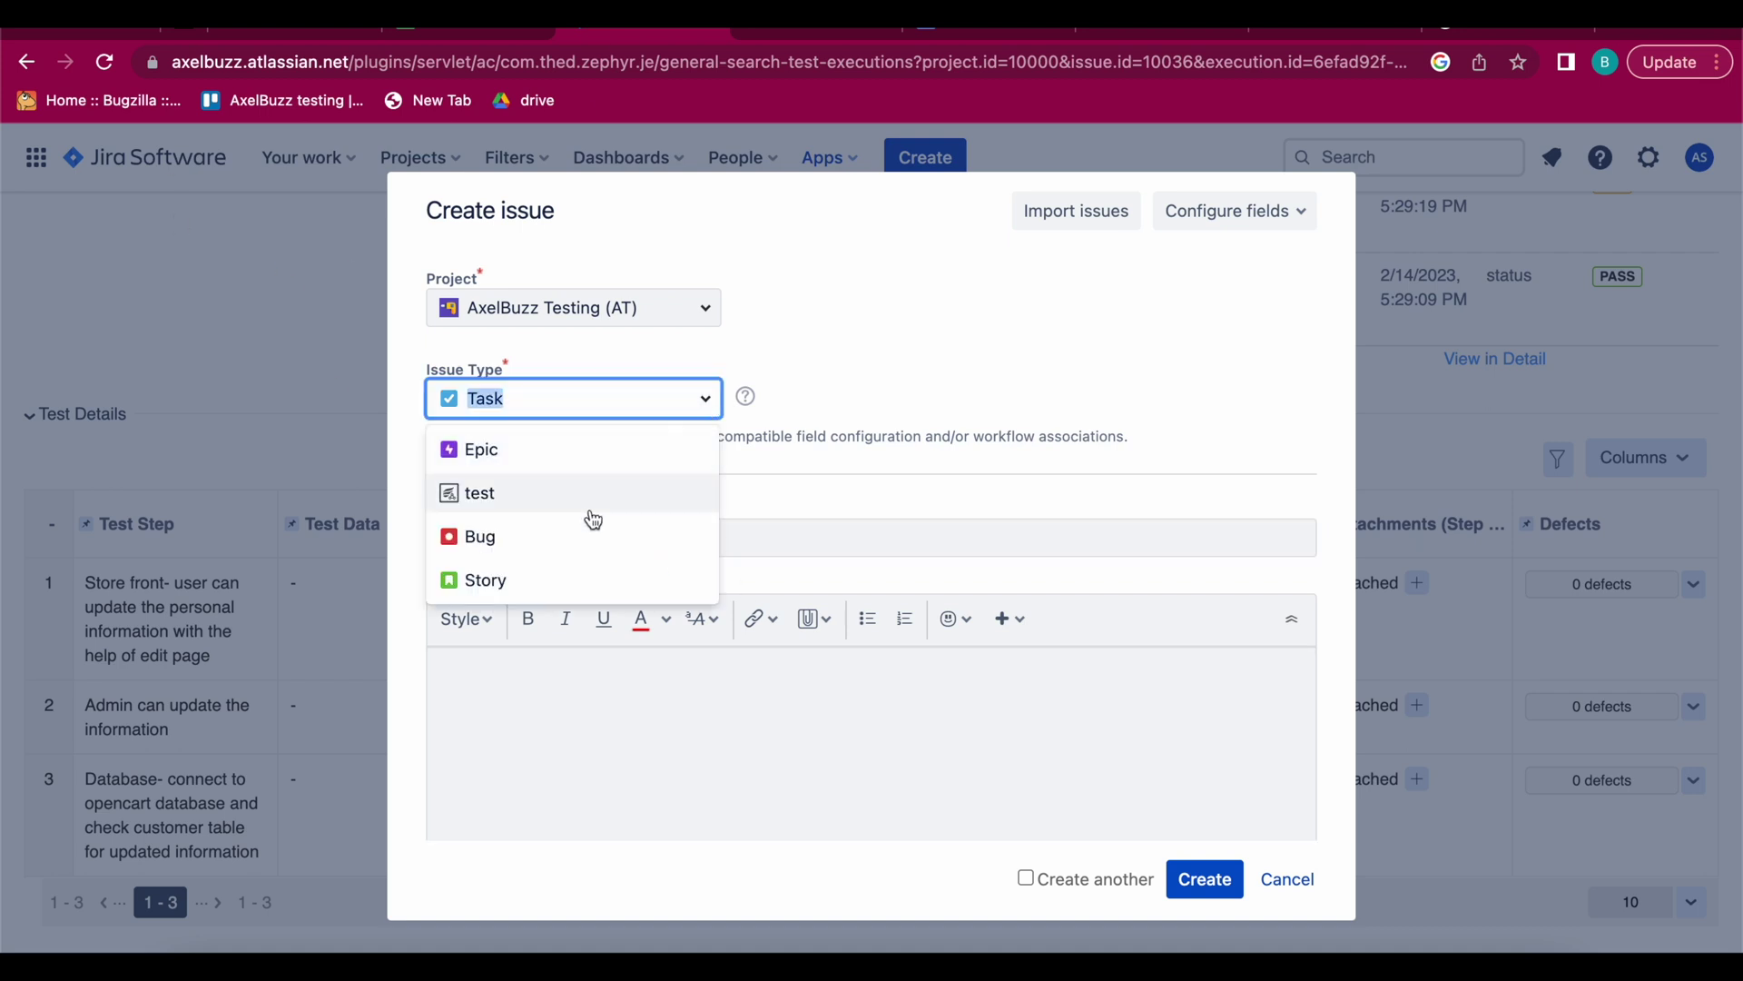
left_click(595, 554)
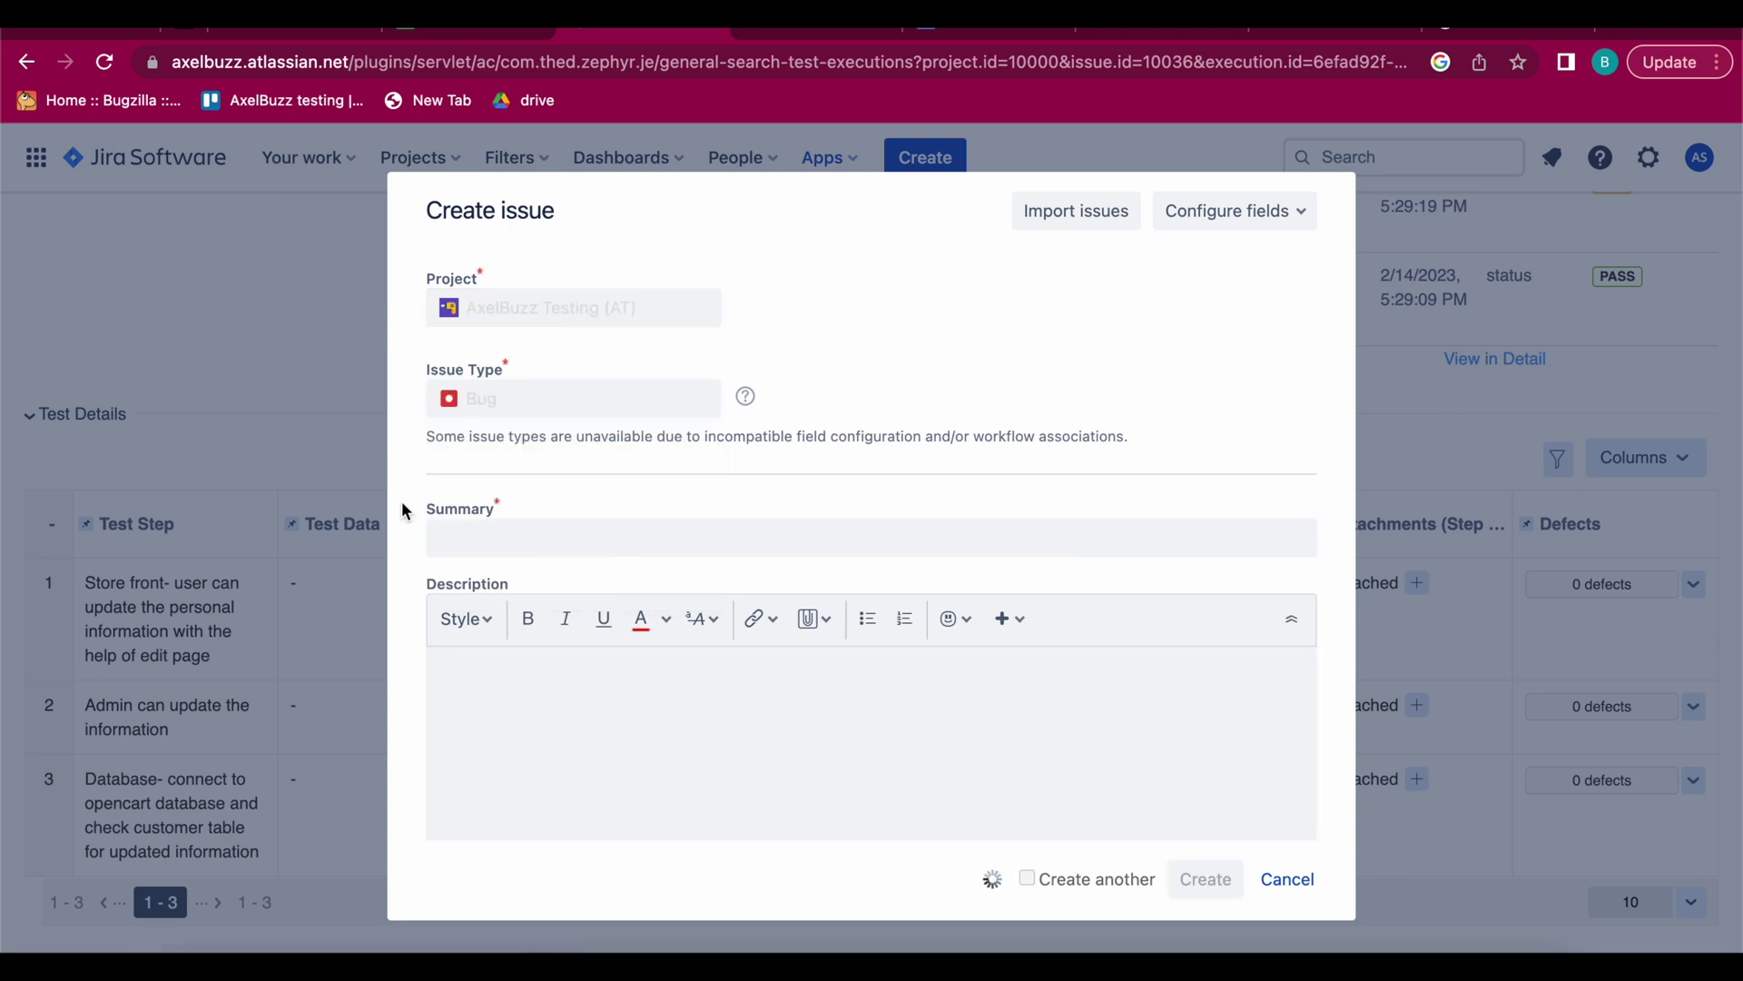
Look over the fields of the new bug form and discard it without creating the issue.
scroll(489, 618, "down", 10)
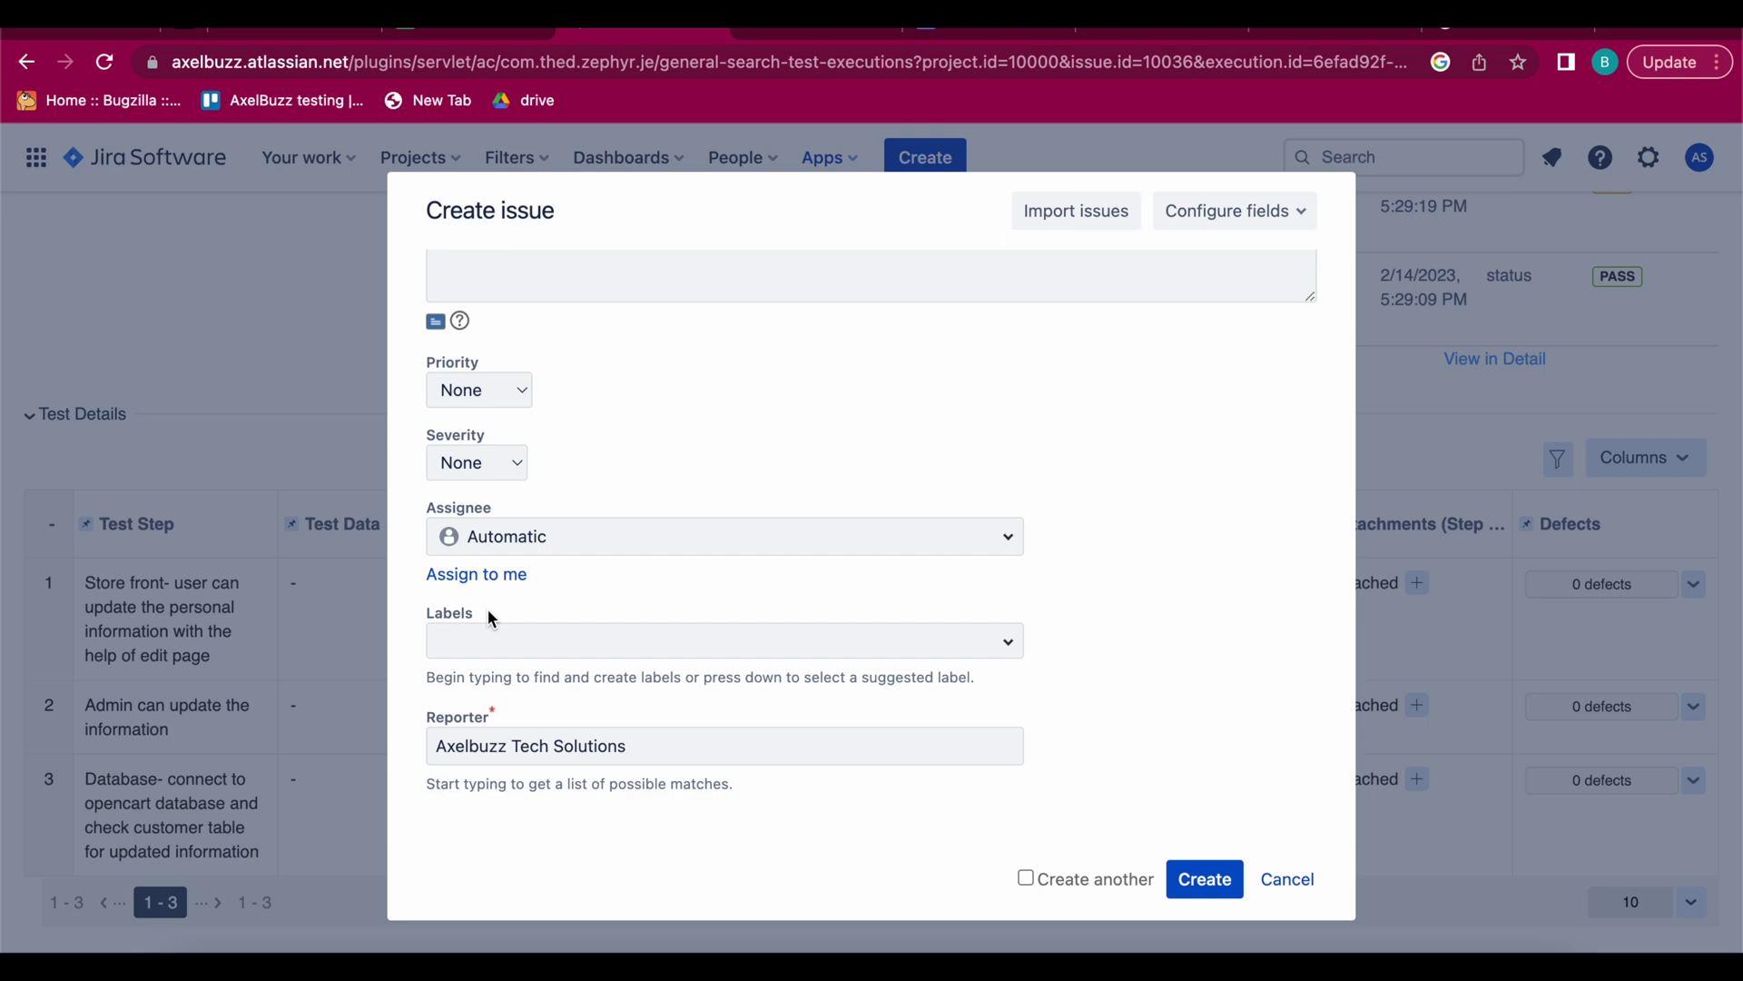
scroll(625, 372, "up", 10)
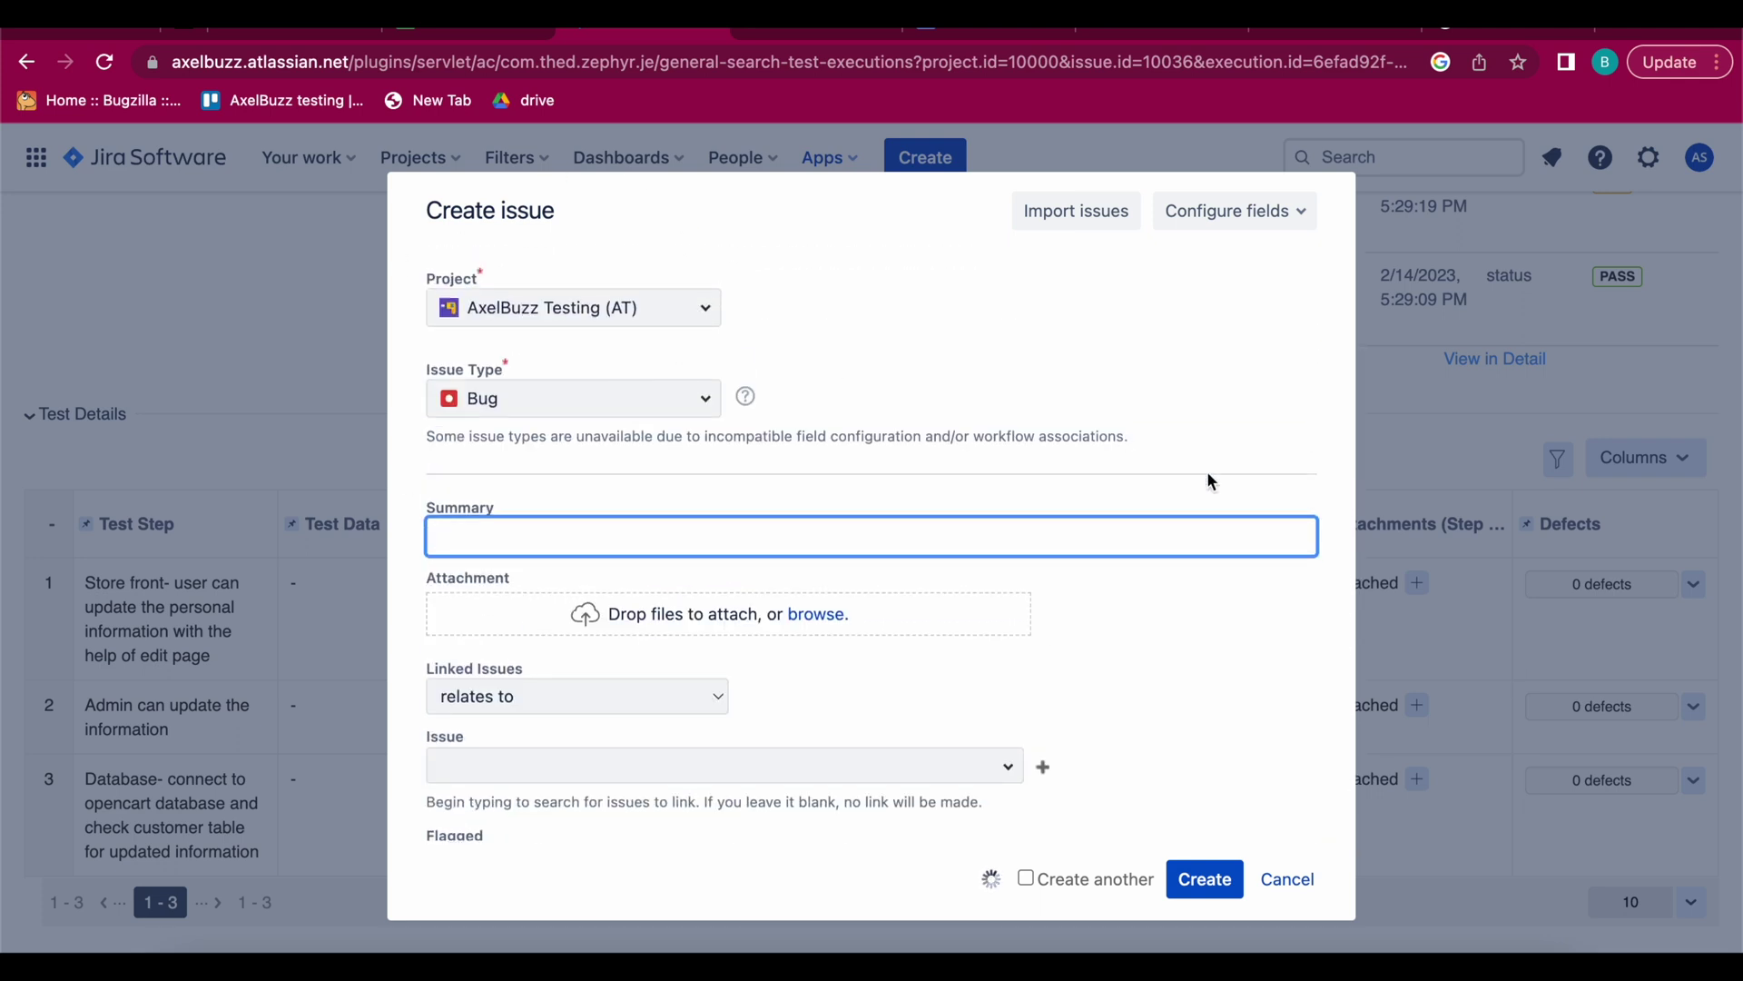
left_click(1288, 881)
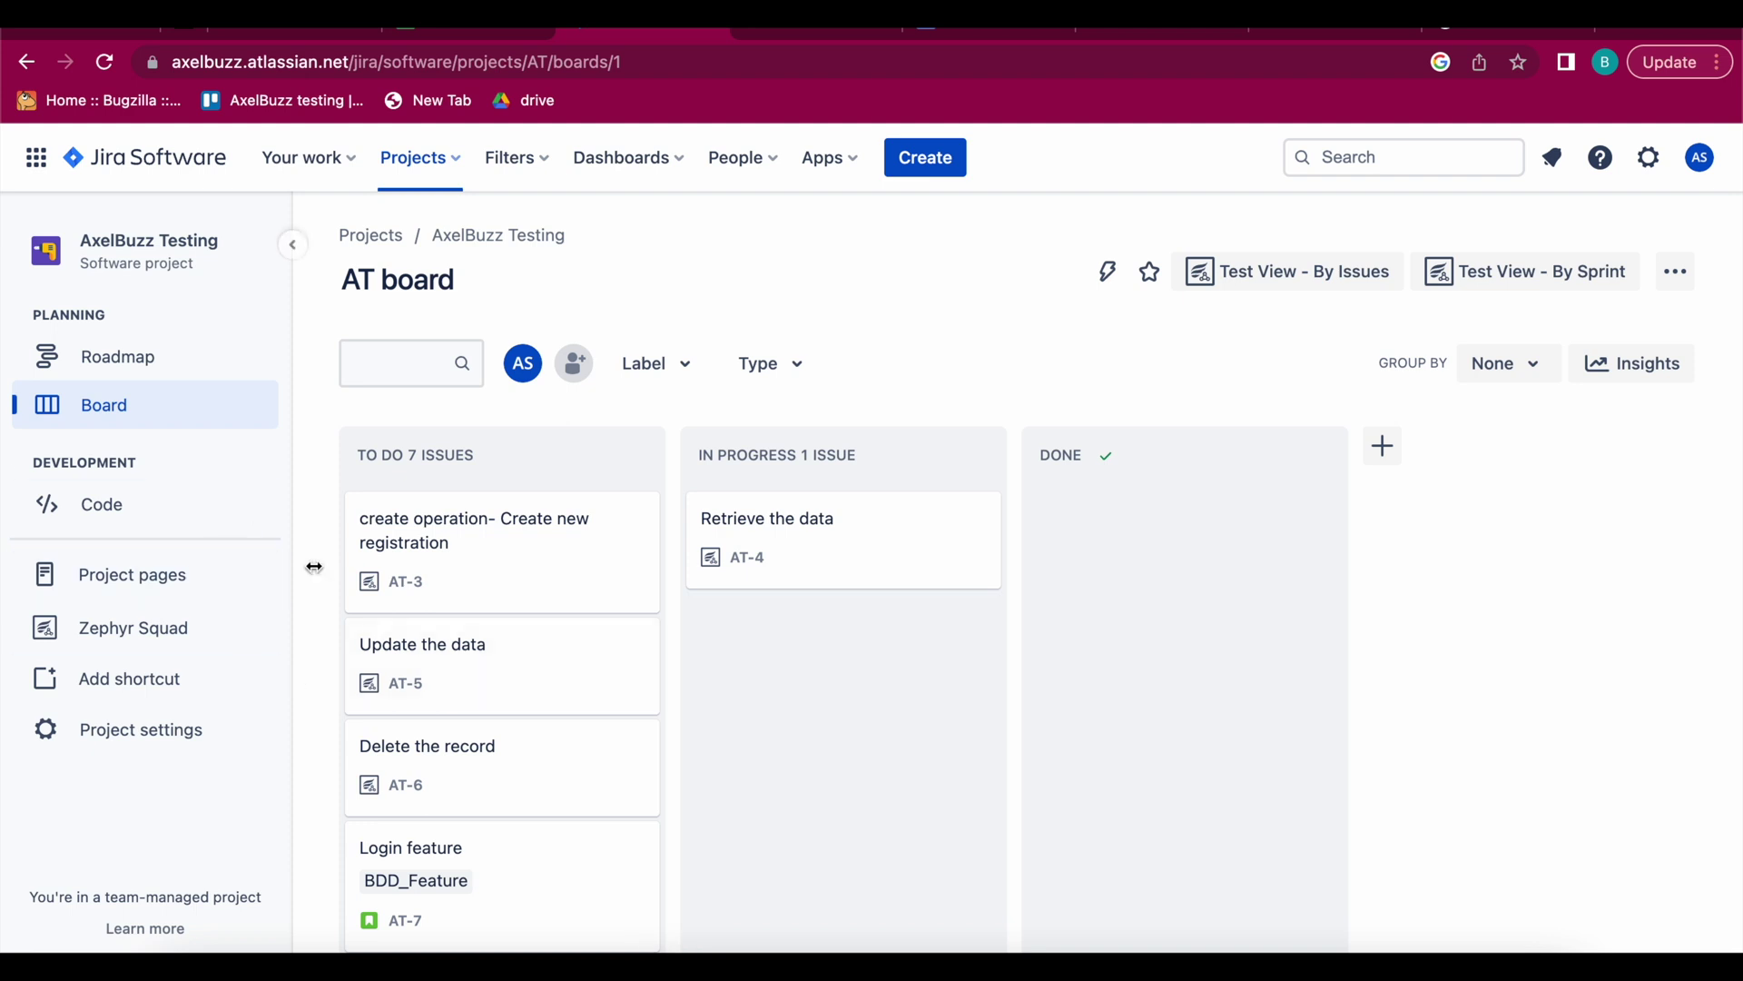
Start executing the test "Successful Log in to the website" (AT-8) from the advanced search of the Zephyr Squad test cases.
left_click(110, 647)
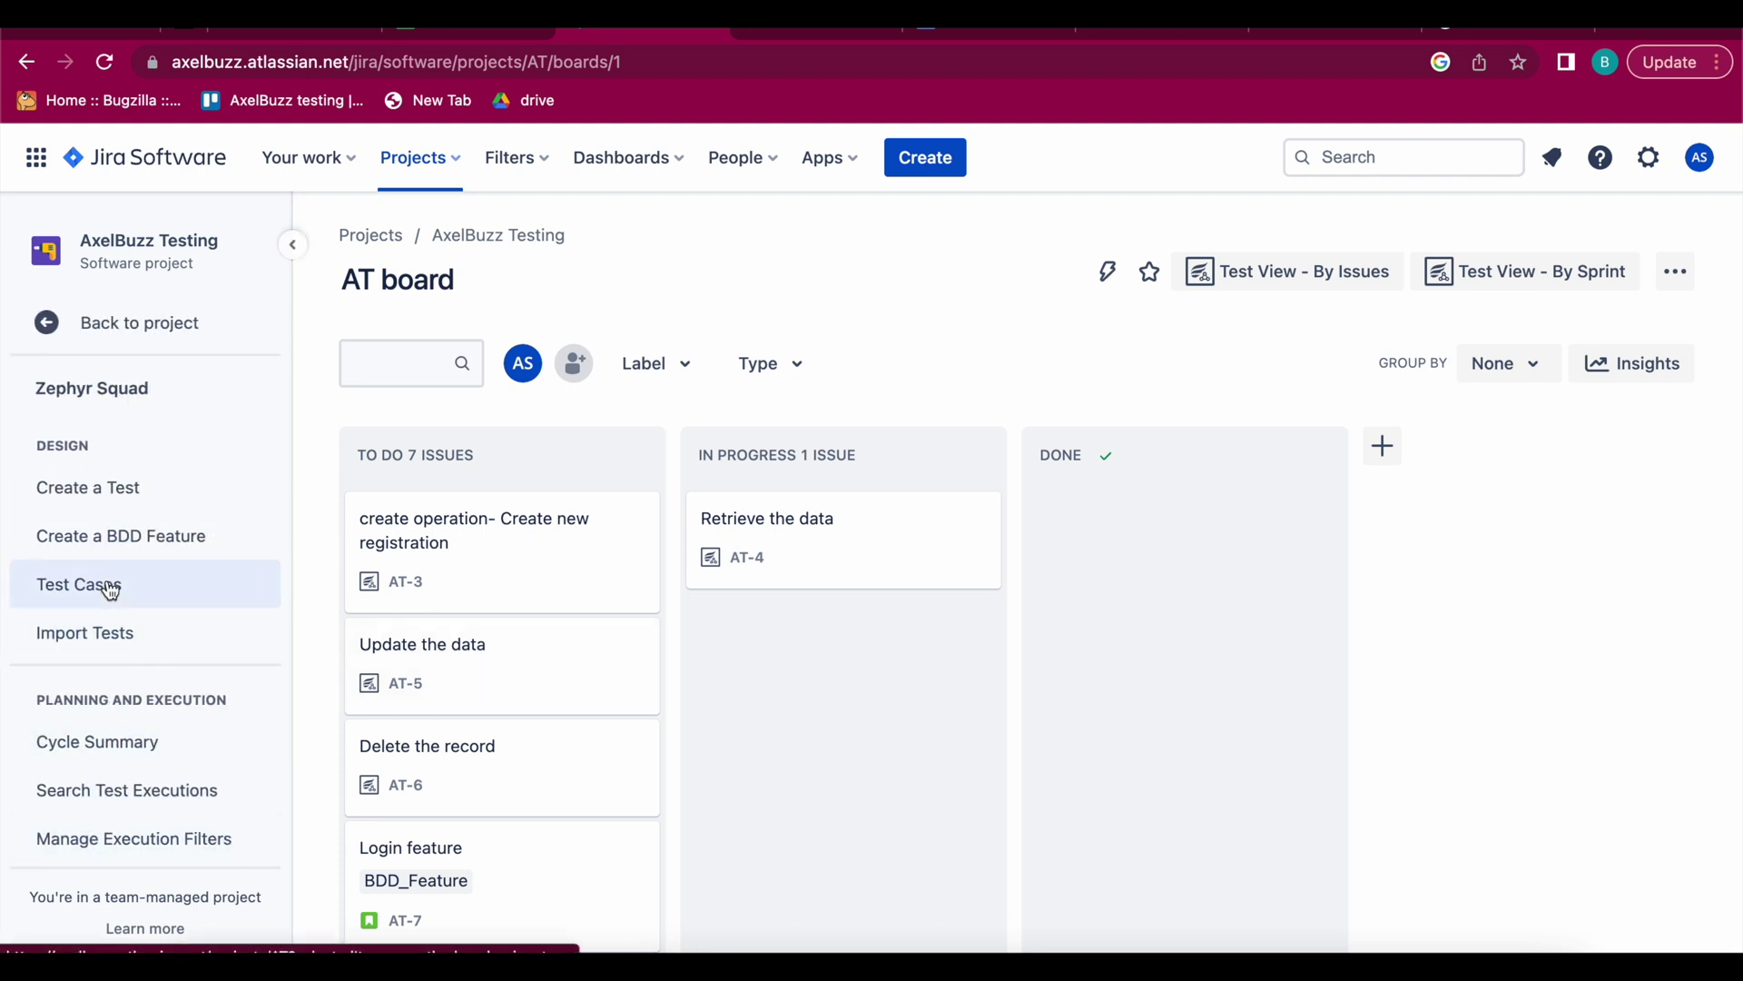
left_click(111, 592)
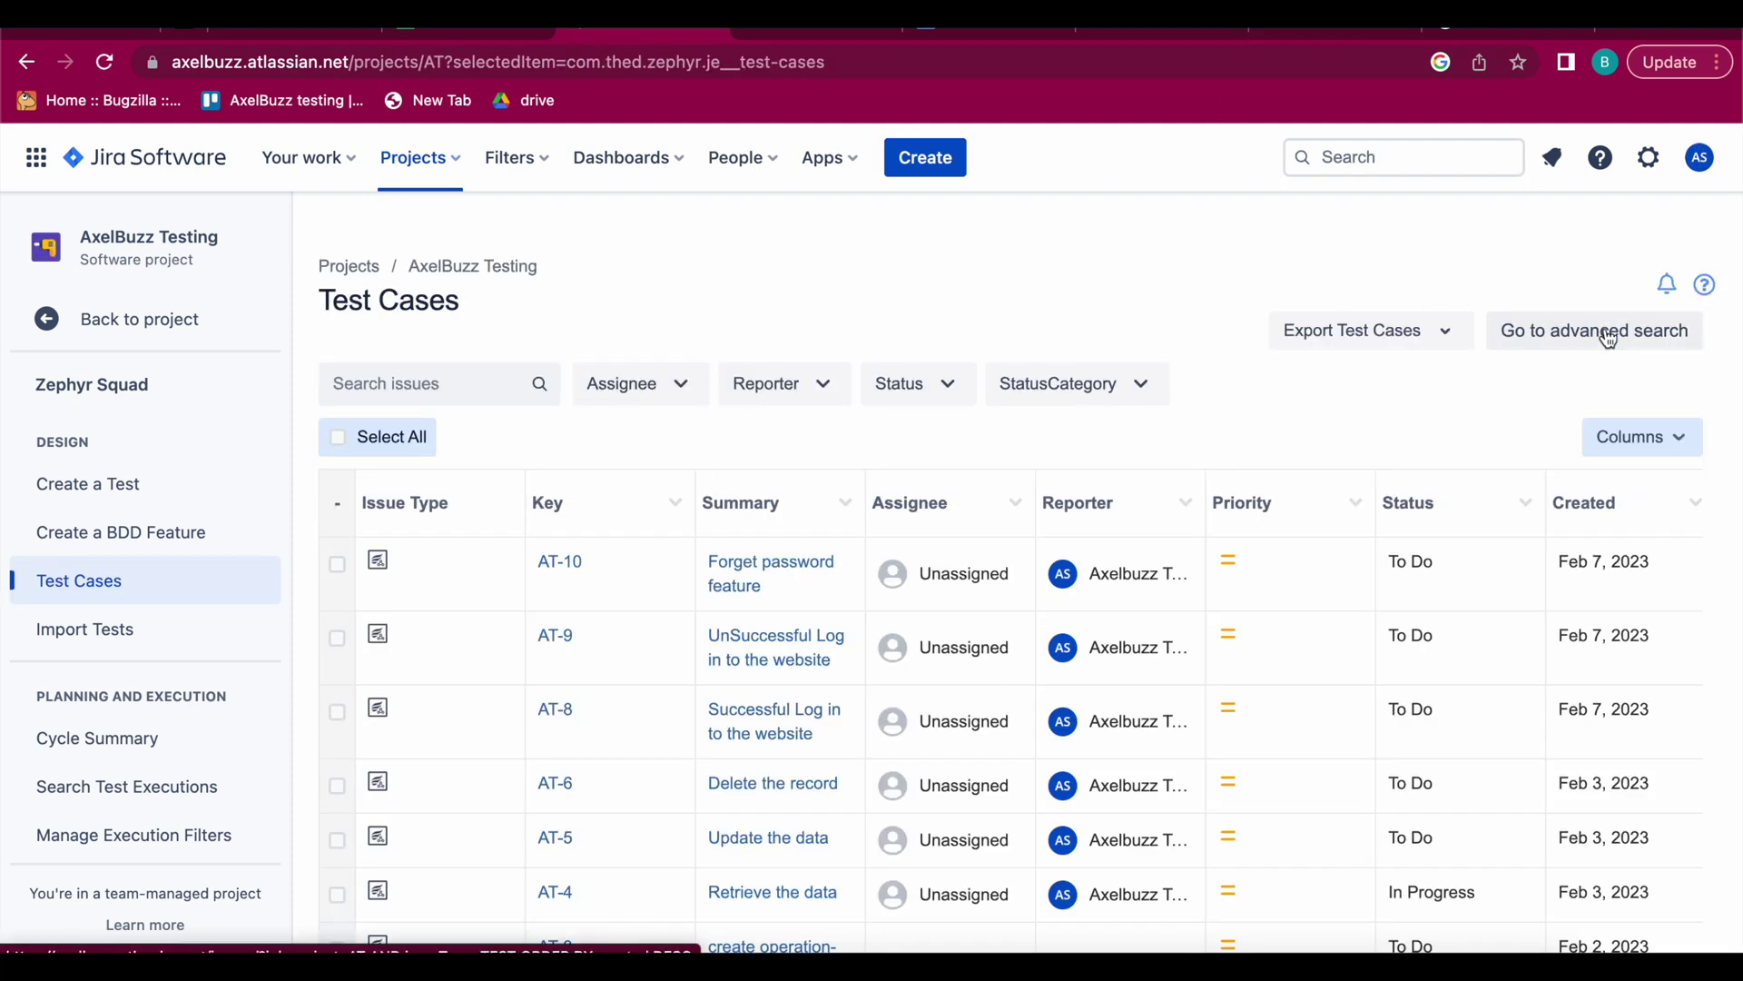
left_click(1607, 332)
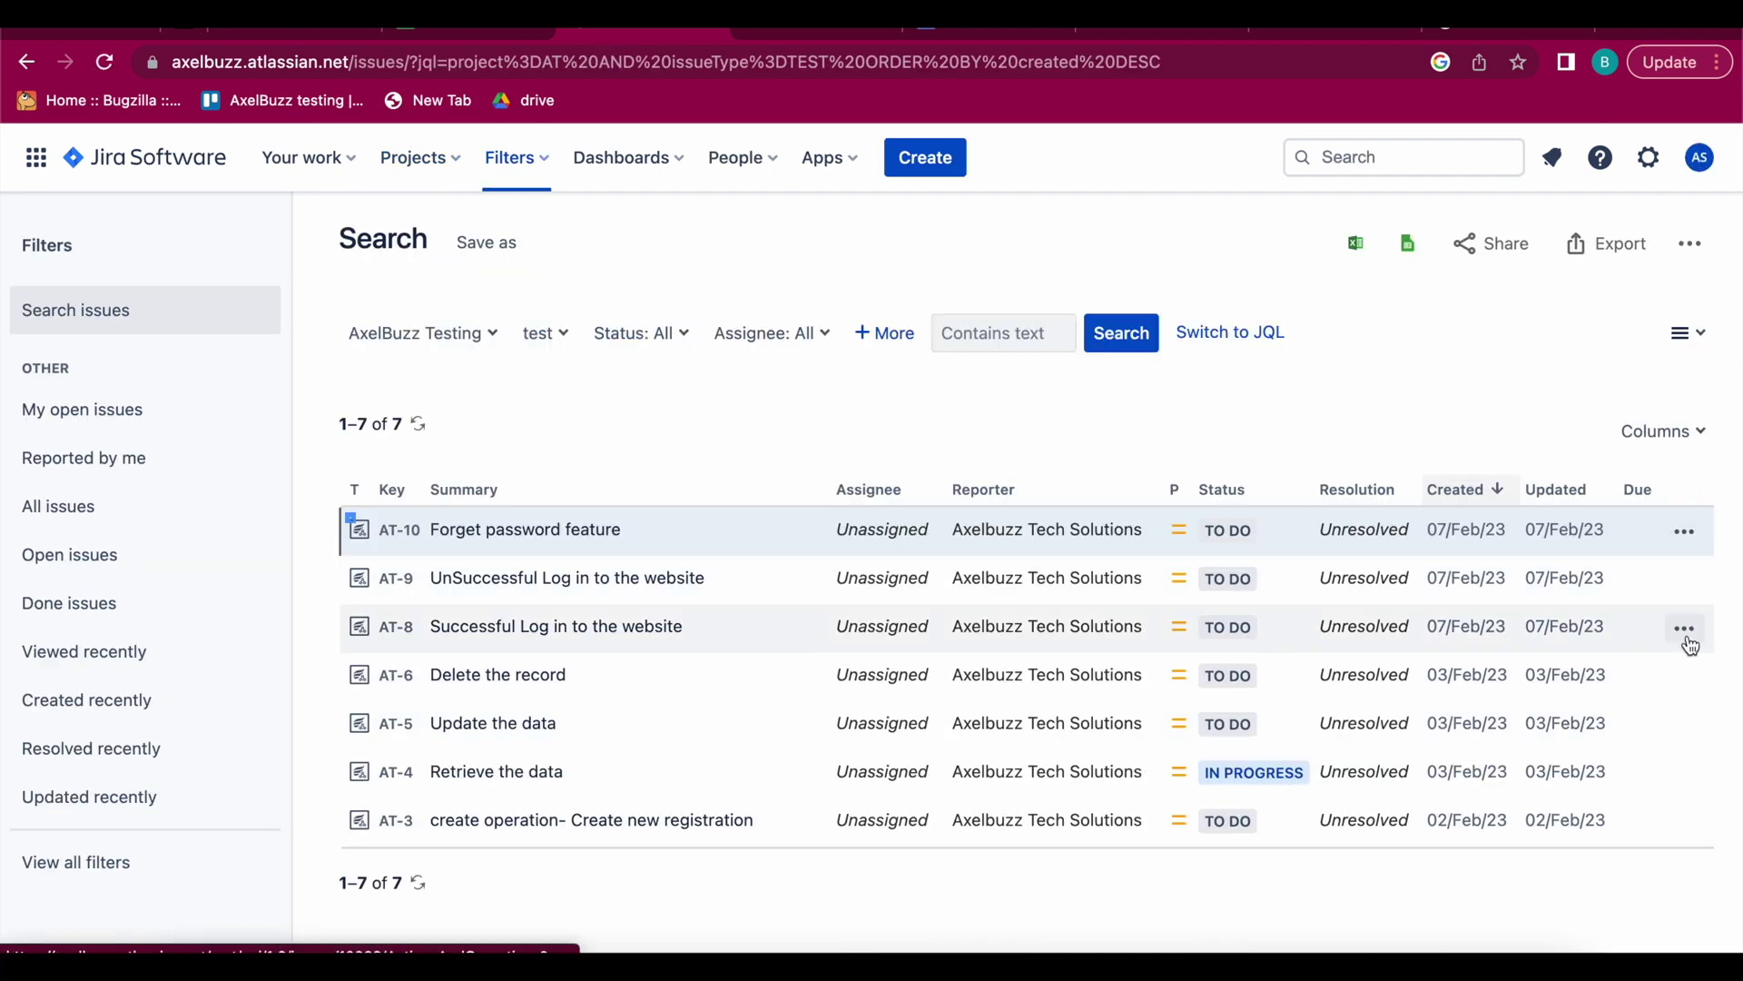
left_click(1687, 641)
scroll(1522, 771, "down", 6)
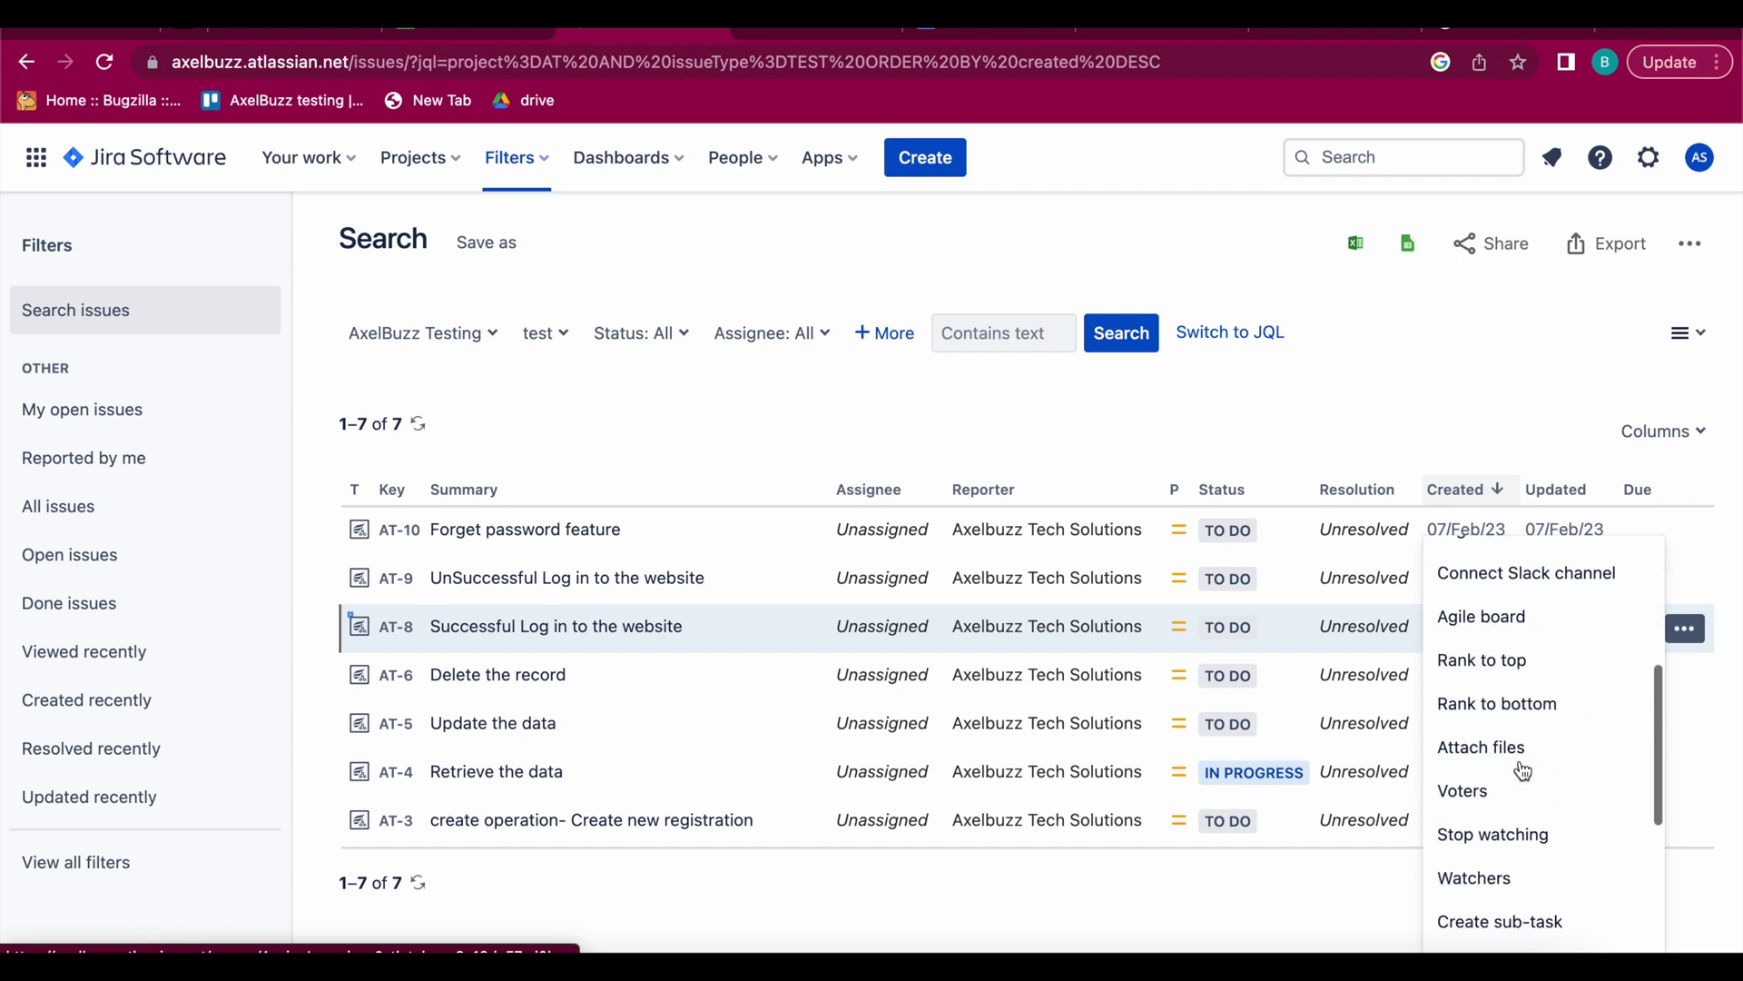
scroll(1522, 771, "down", 1)
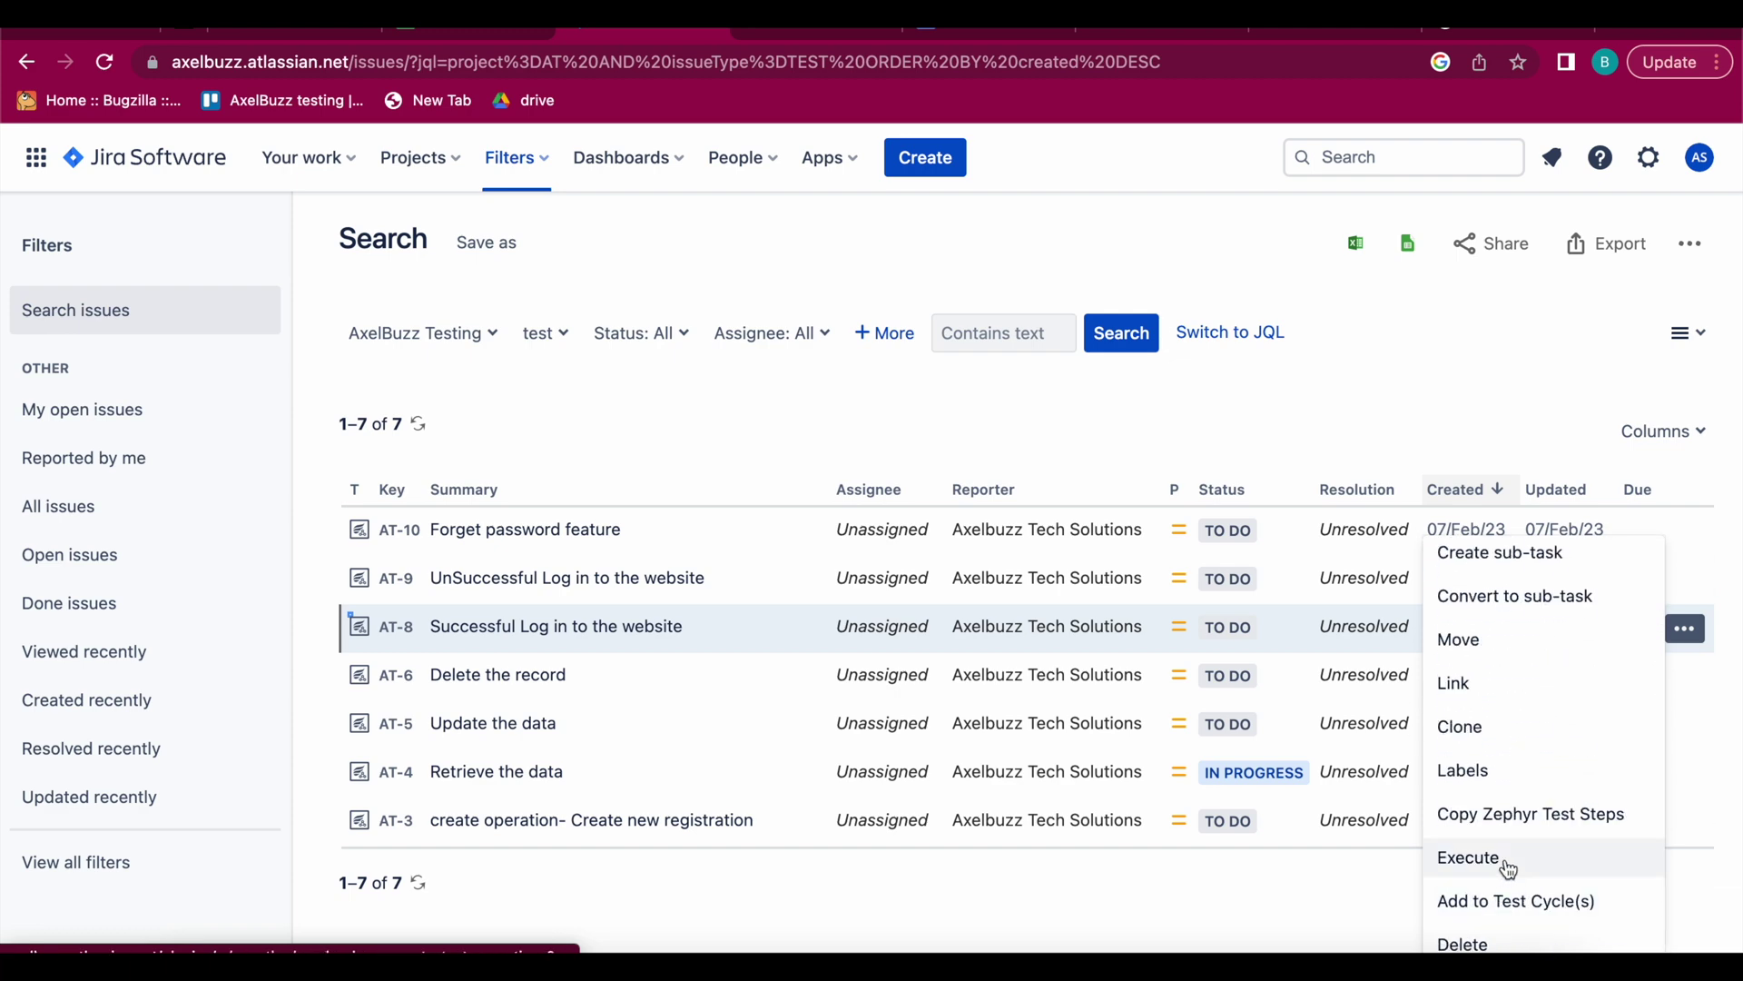
left_click(1470, 858)
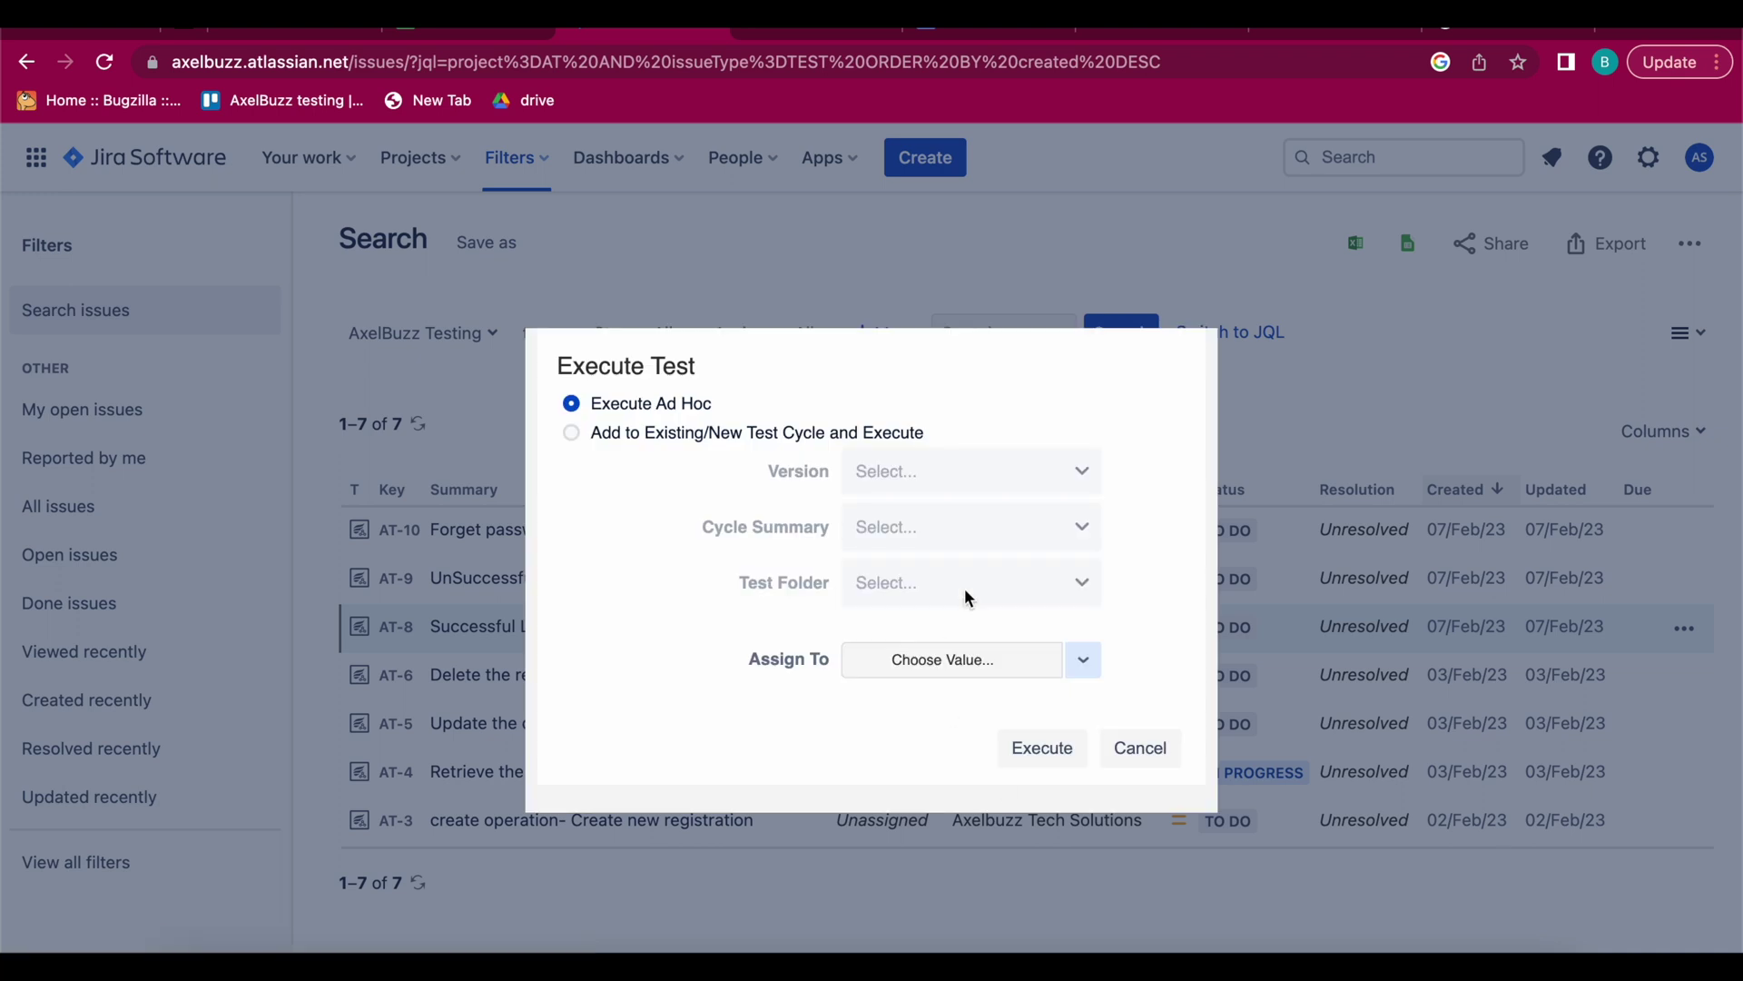
Add the test to an existing cycle with version Unscheduled, cycle v1 and folder regression, and execute it.
left_click(708, 434)
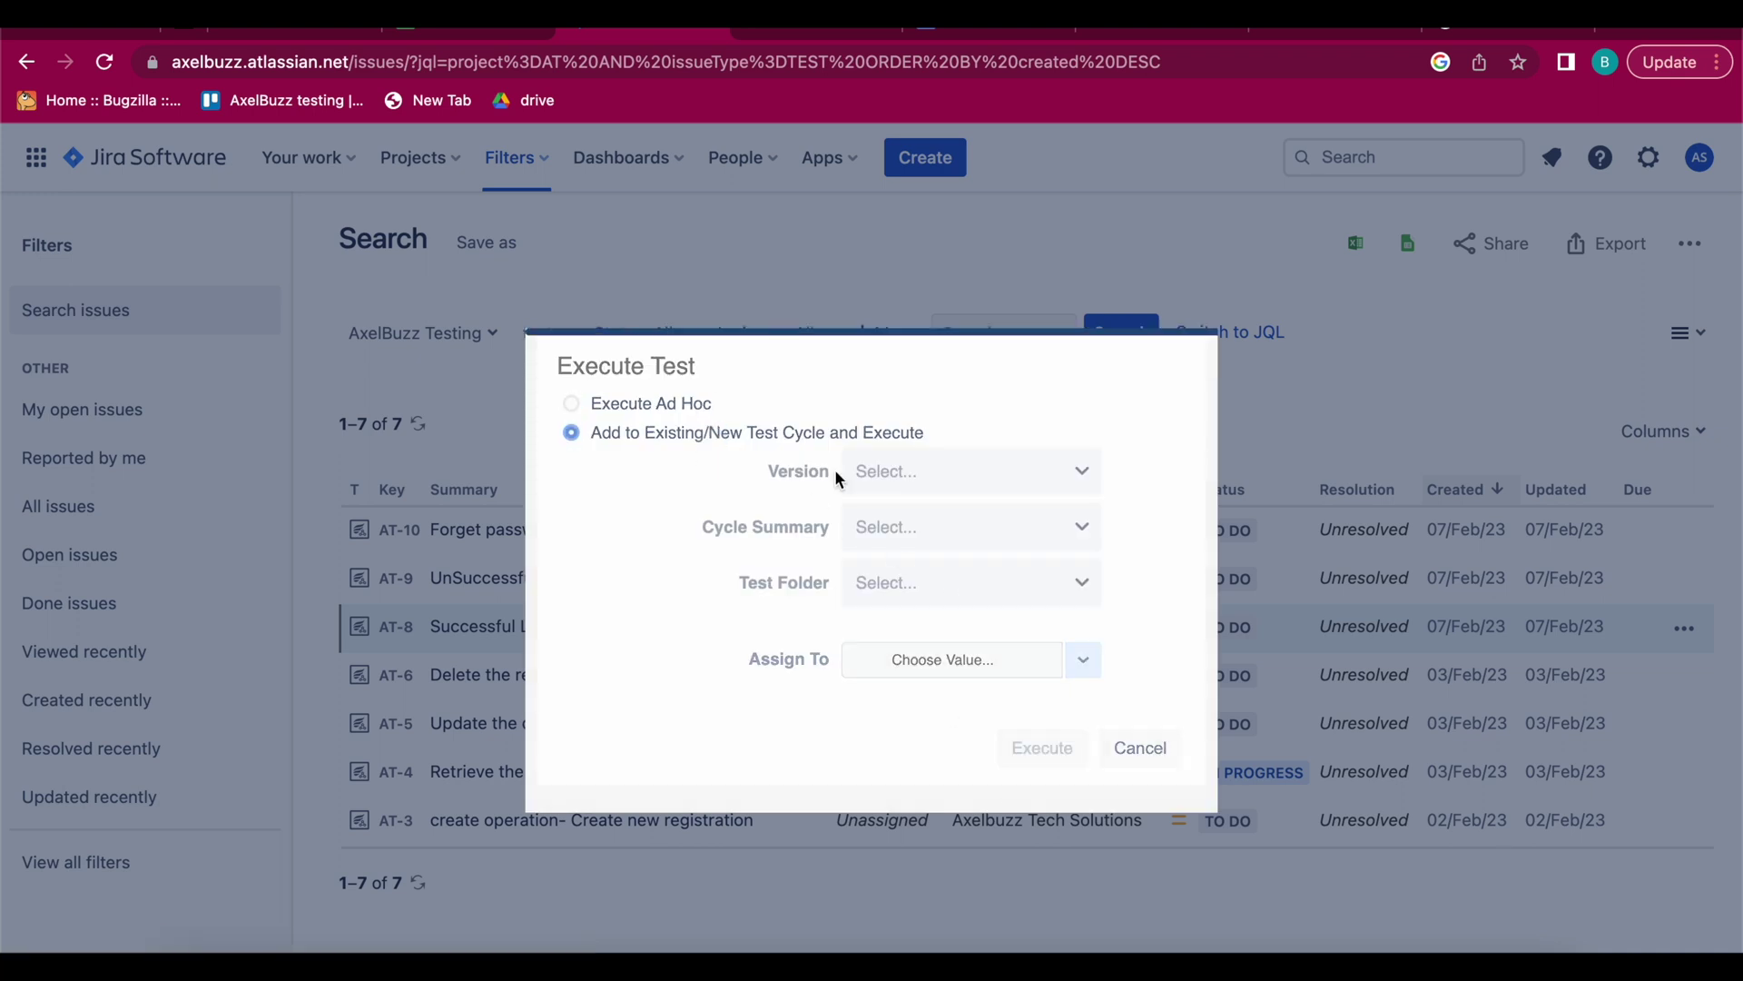
left_click(926, 495)
left_click(928, 527)
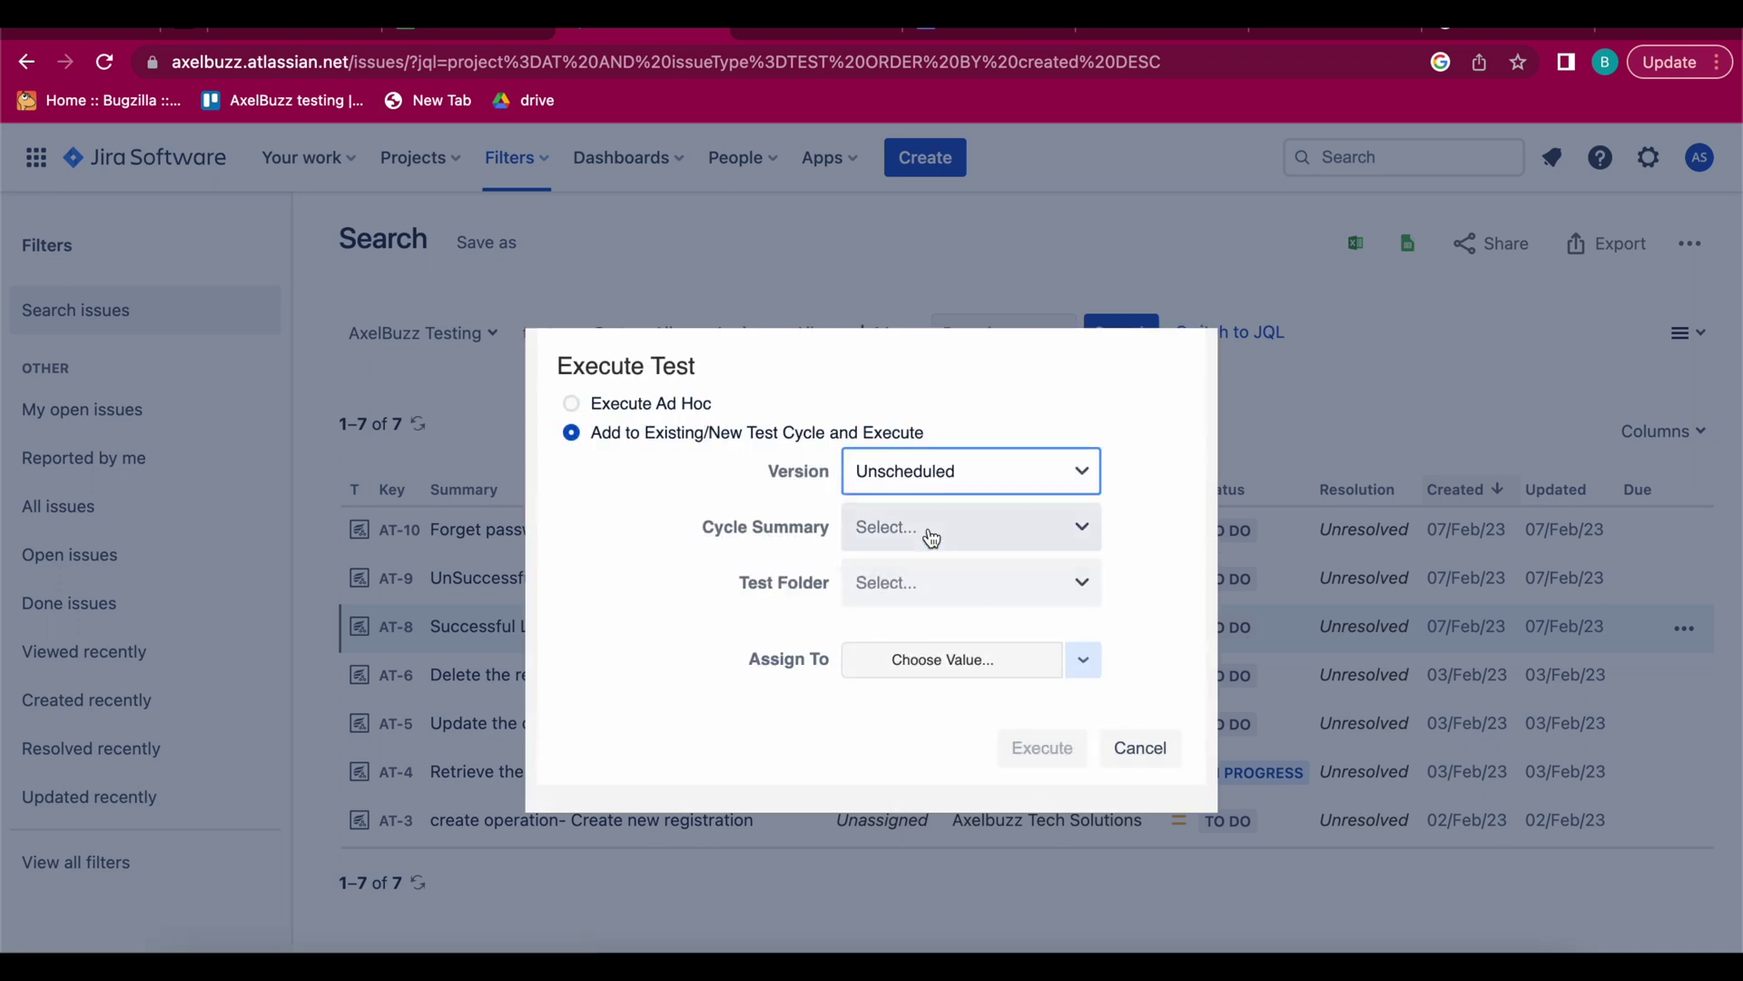
left_click(932, 529)
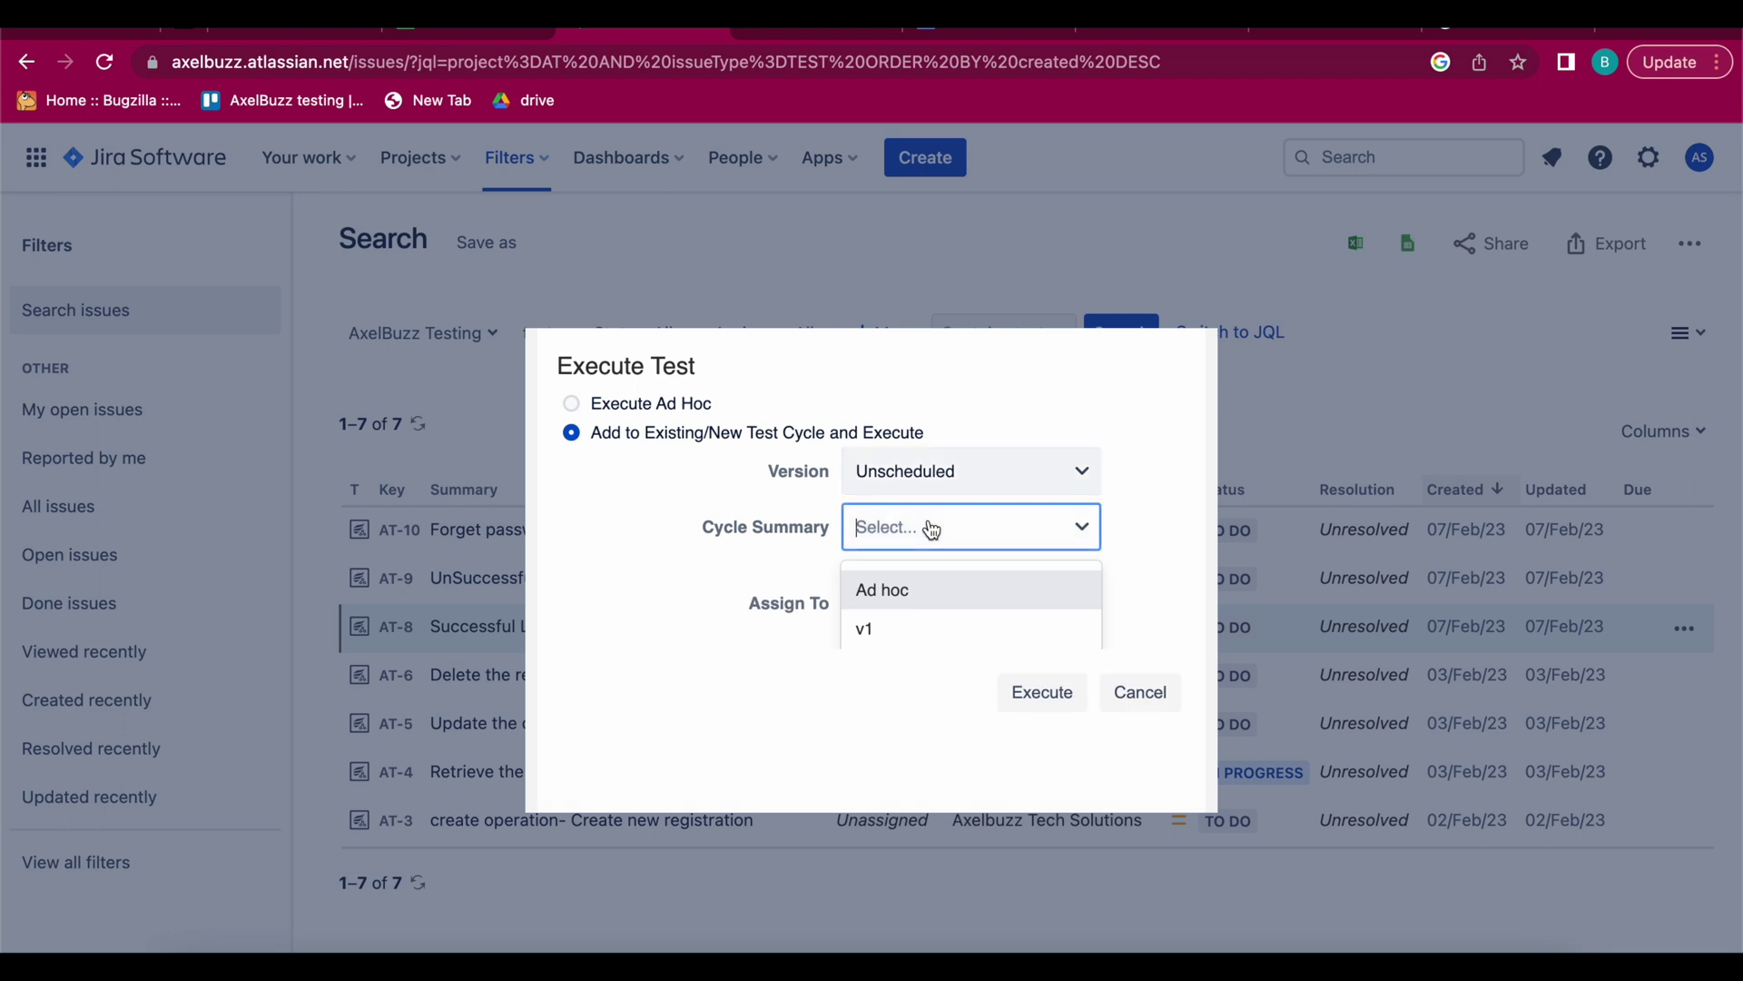
left_click(923, 619)
left_click(923, 588)
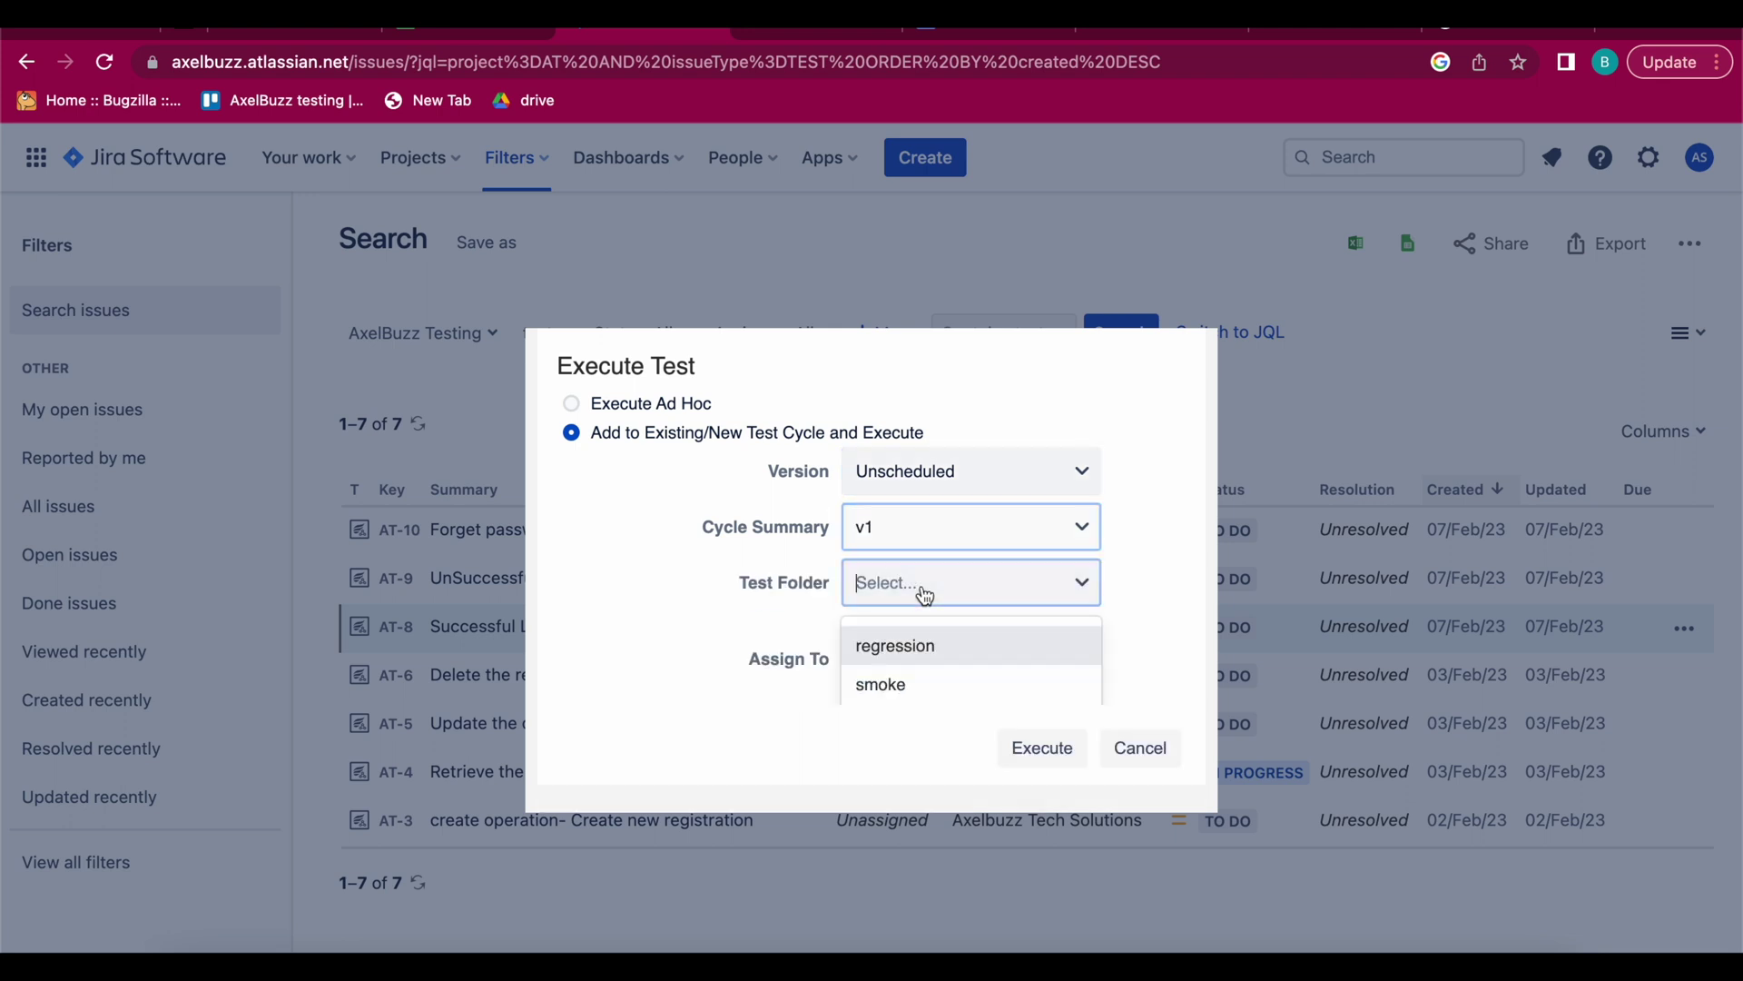
left_click(936, 651)
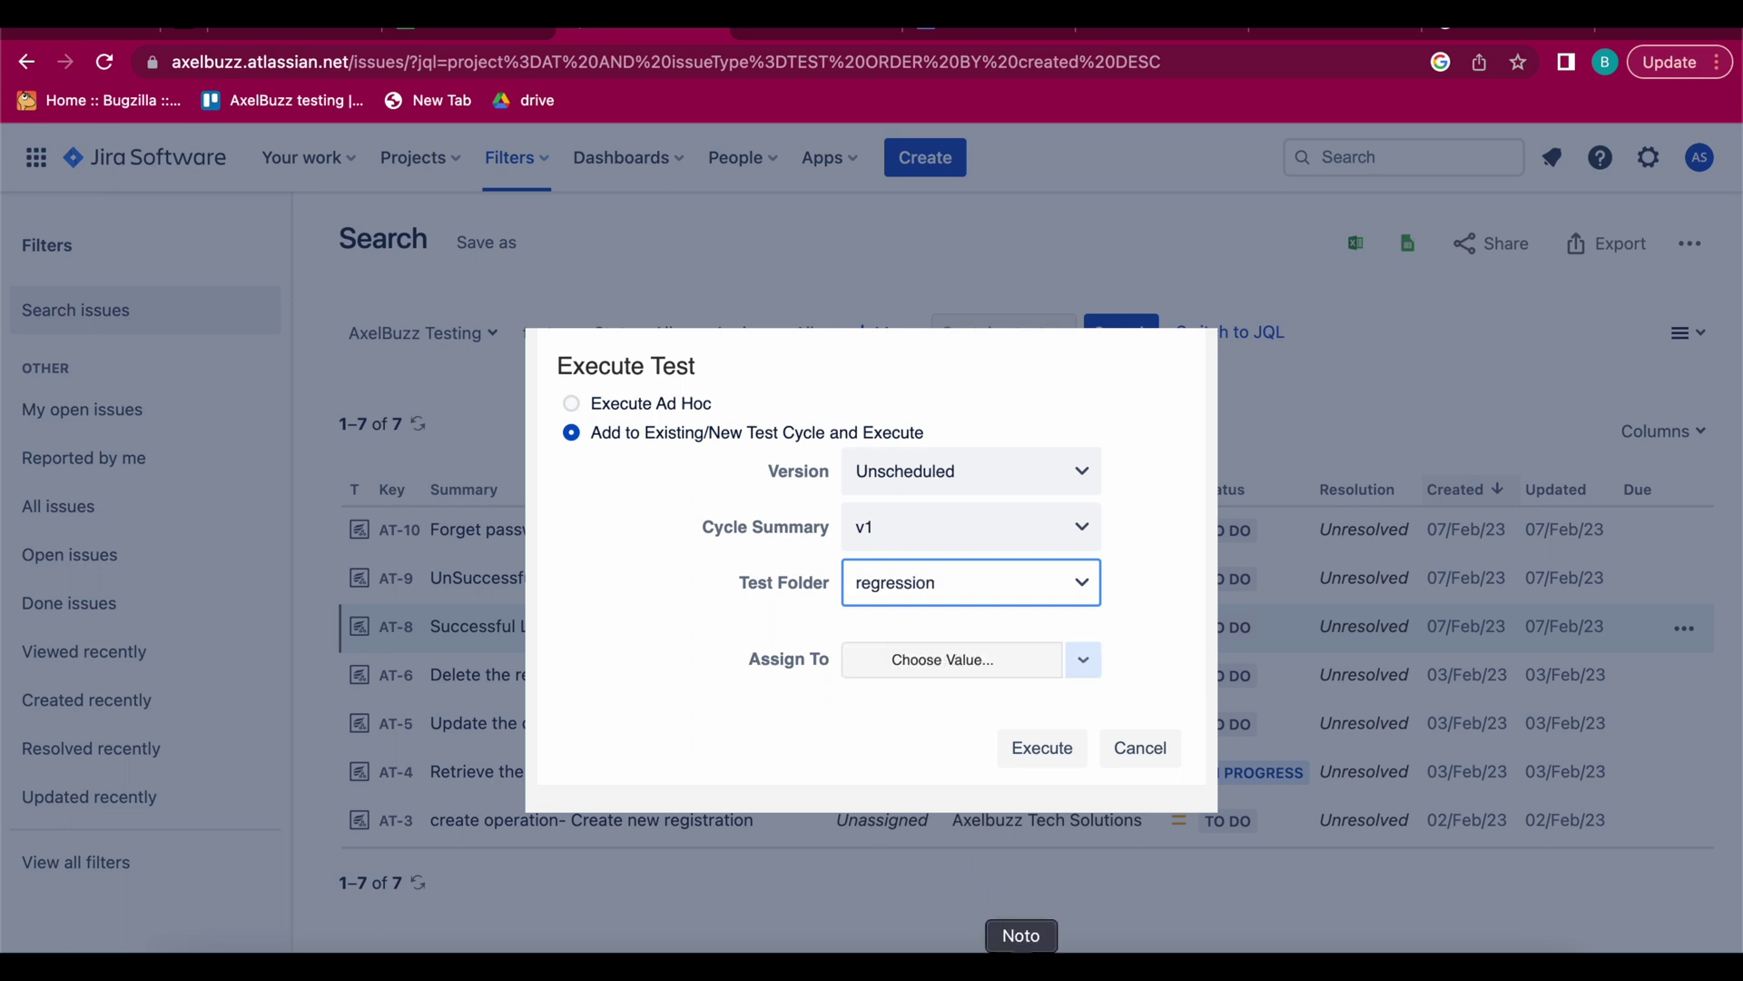
left_click(1061, 750)
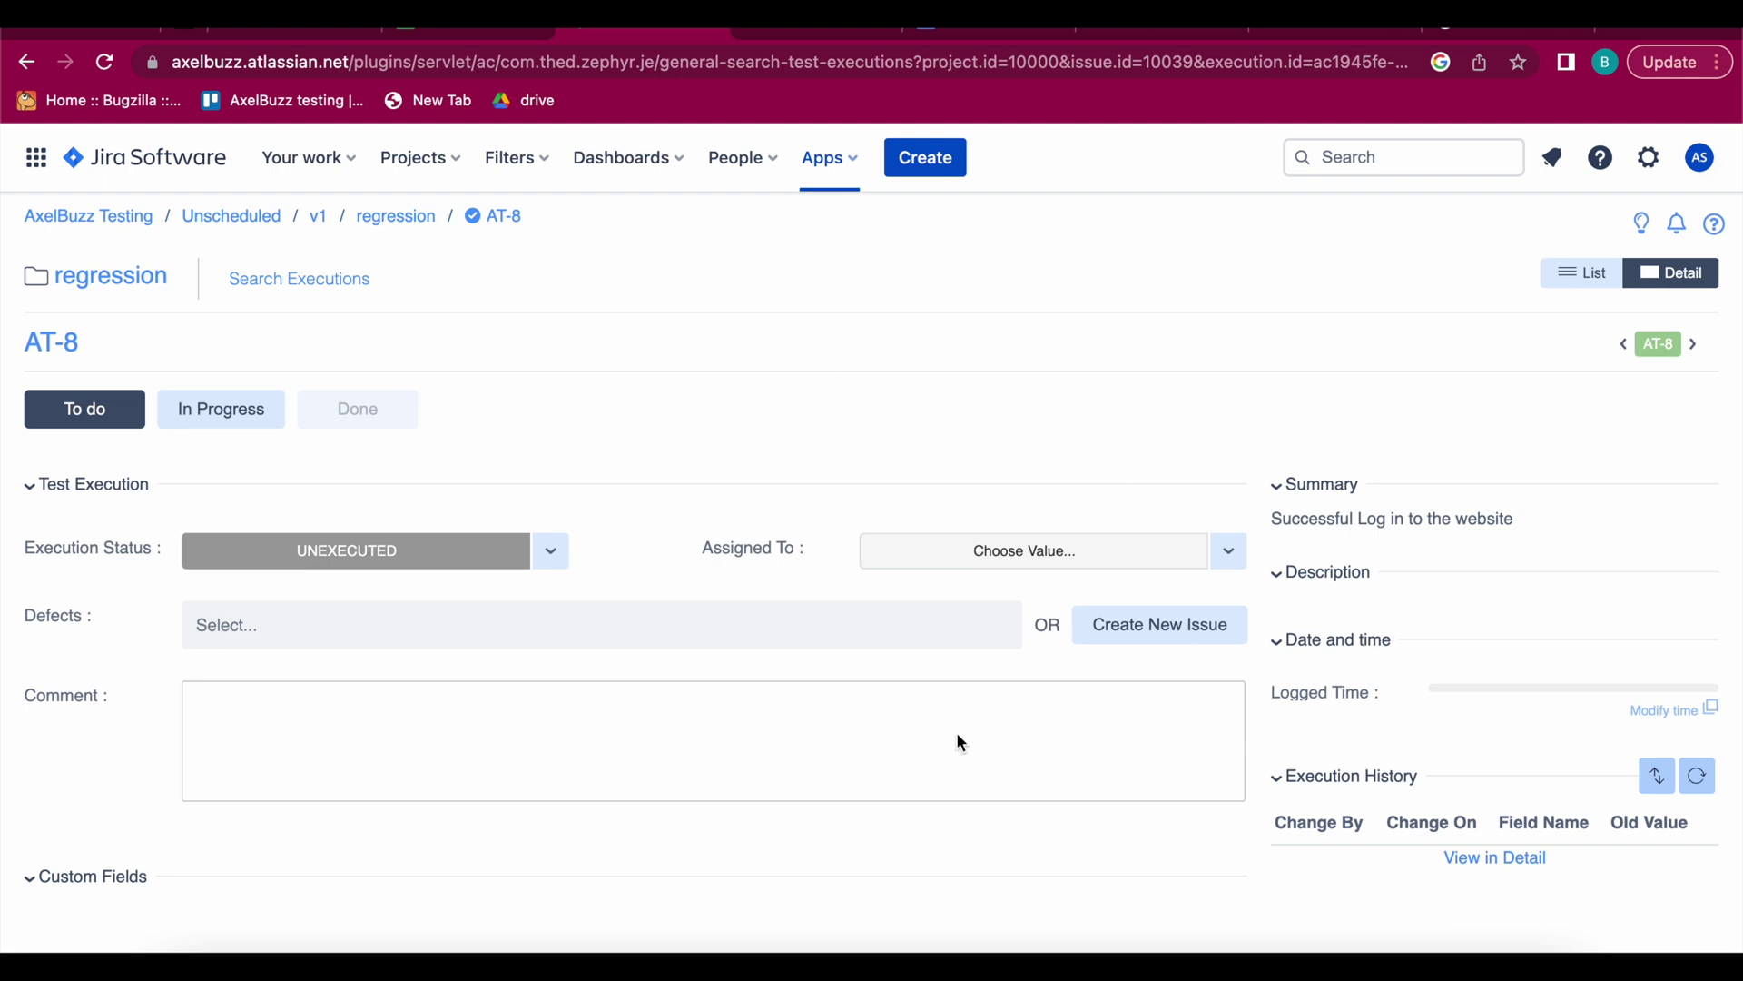
Review the Given/When/Then steps of AT-8 and set its overall execution status to FAIL.
scroll(585, 615, "down", 5)
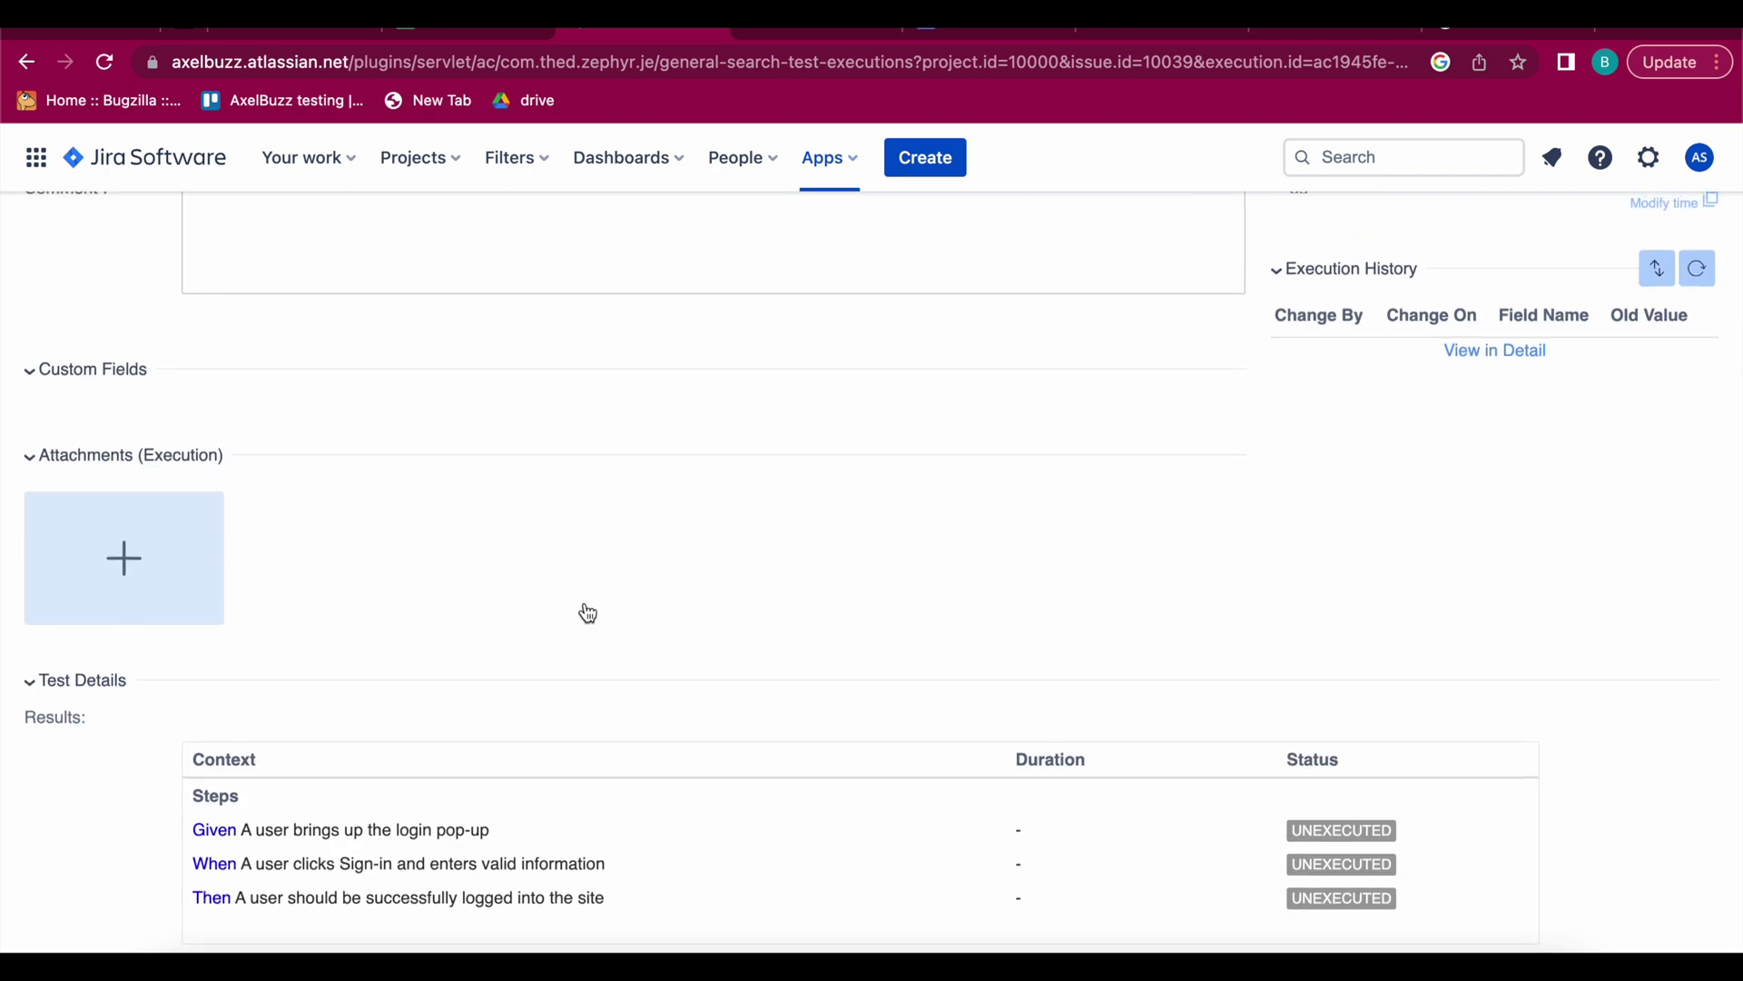
scroll(588, 613, "up", 5)
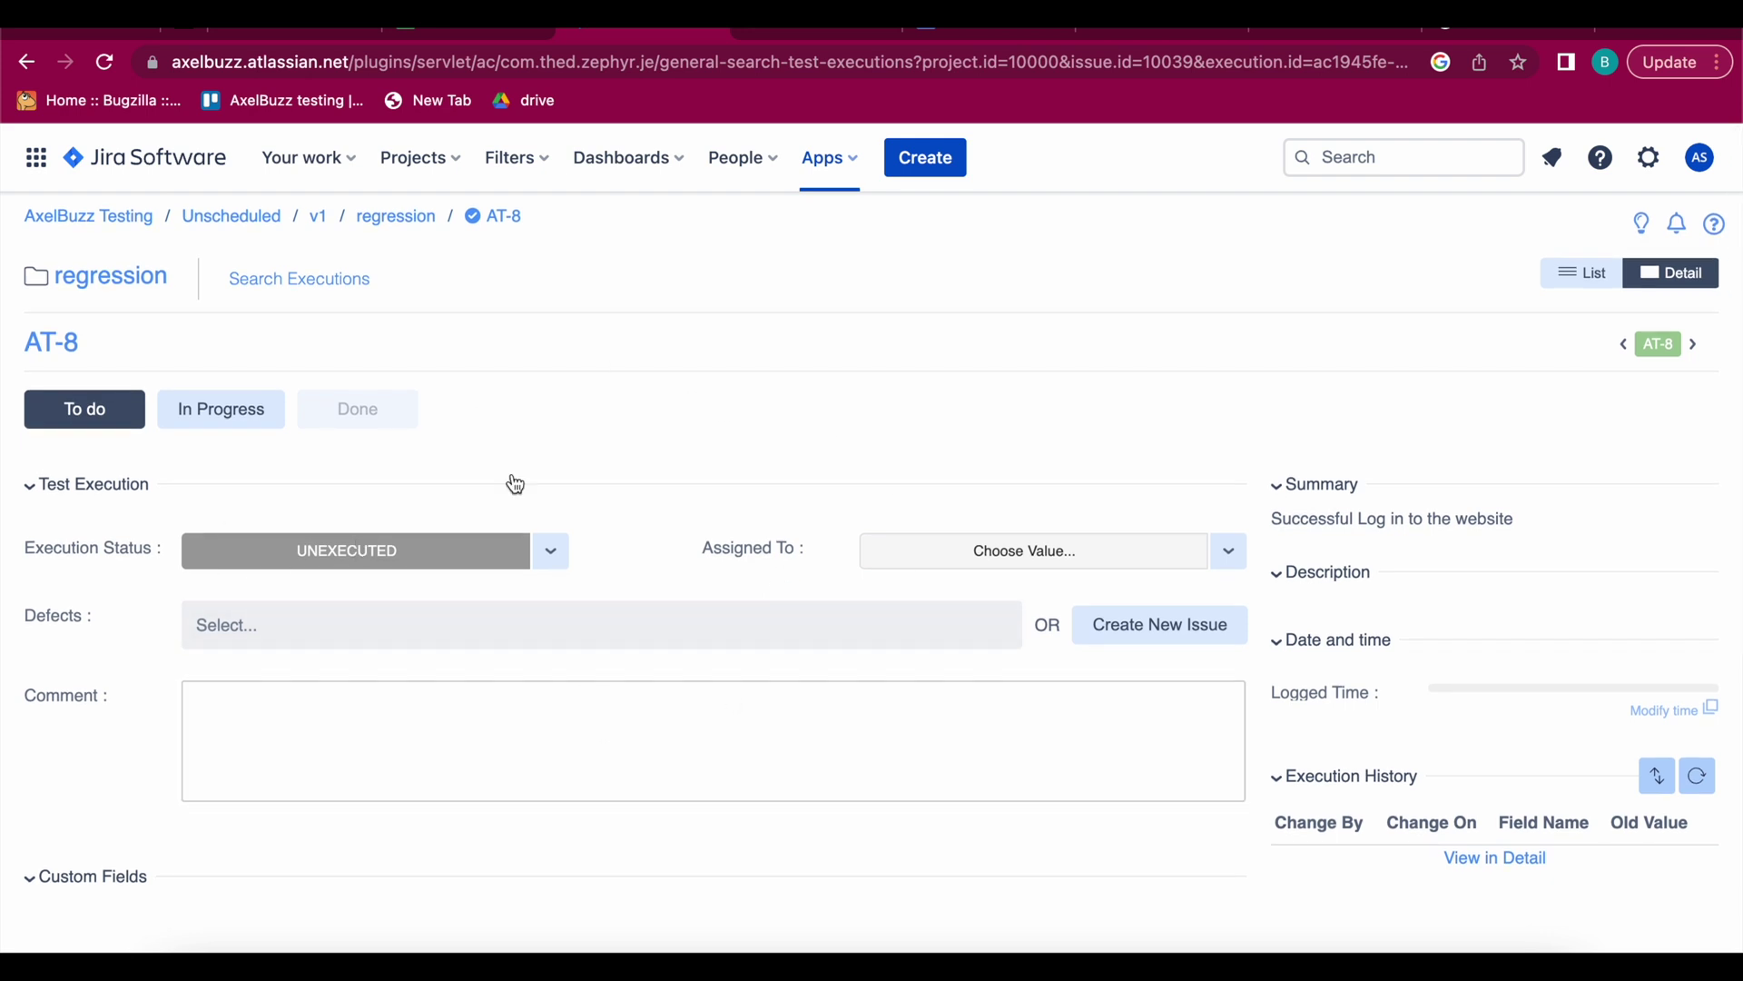
scroll(688, 727, "down", 5)
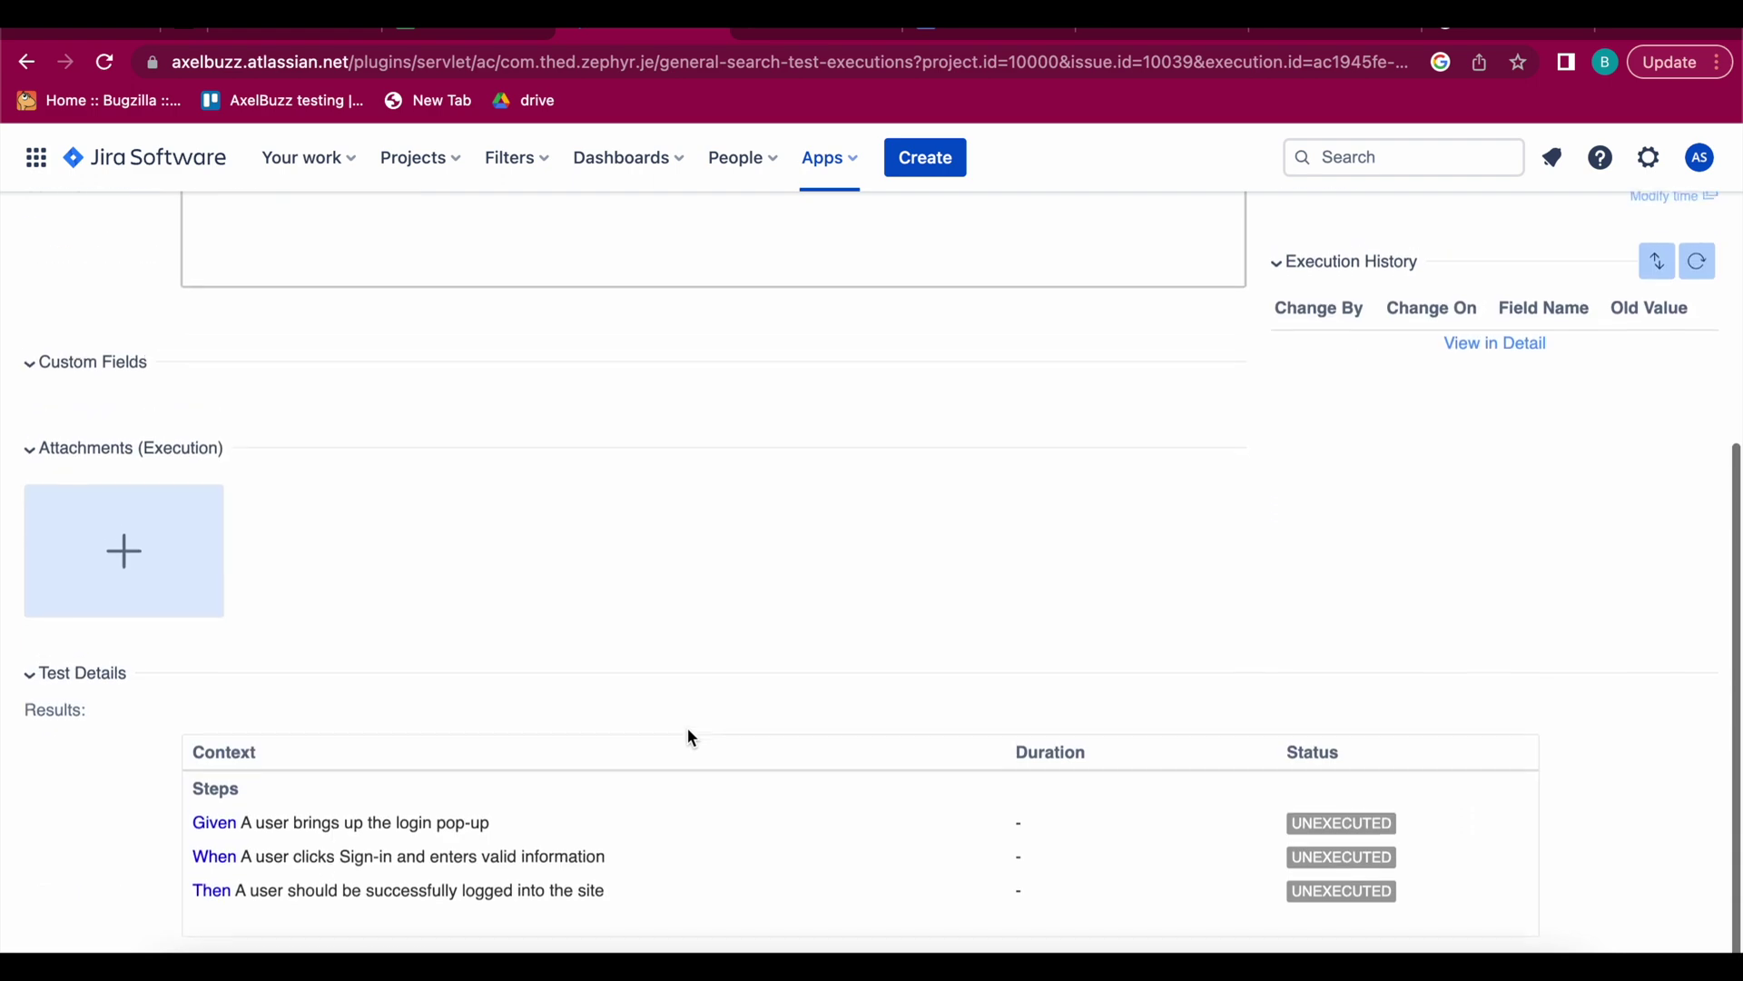
scroll(563, 261, "up", 5)
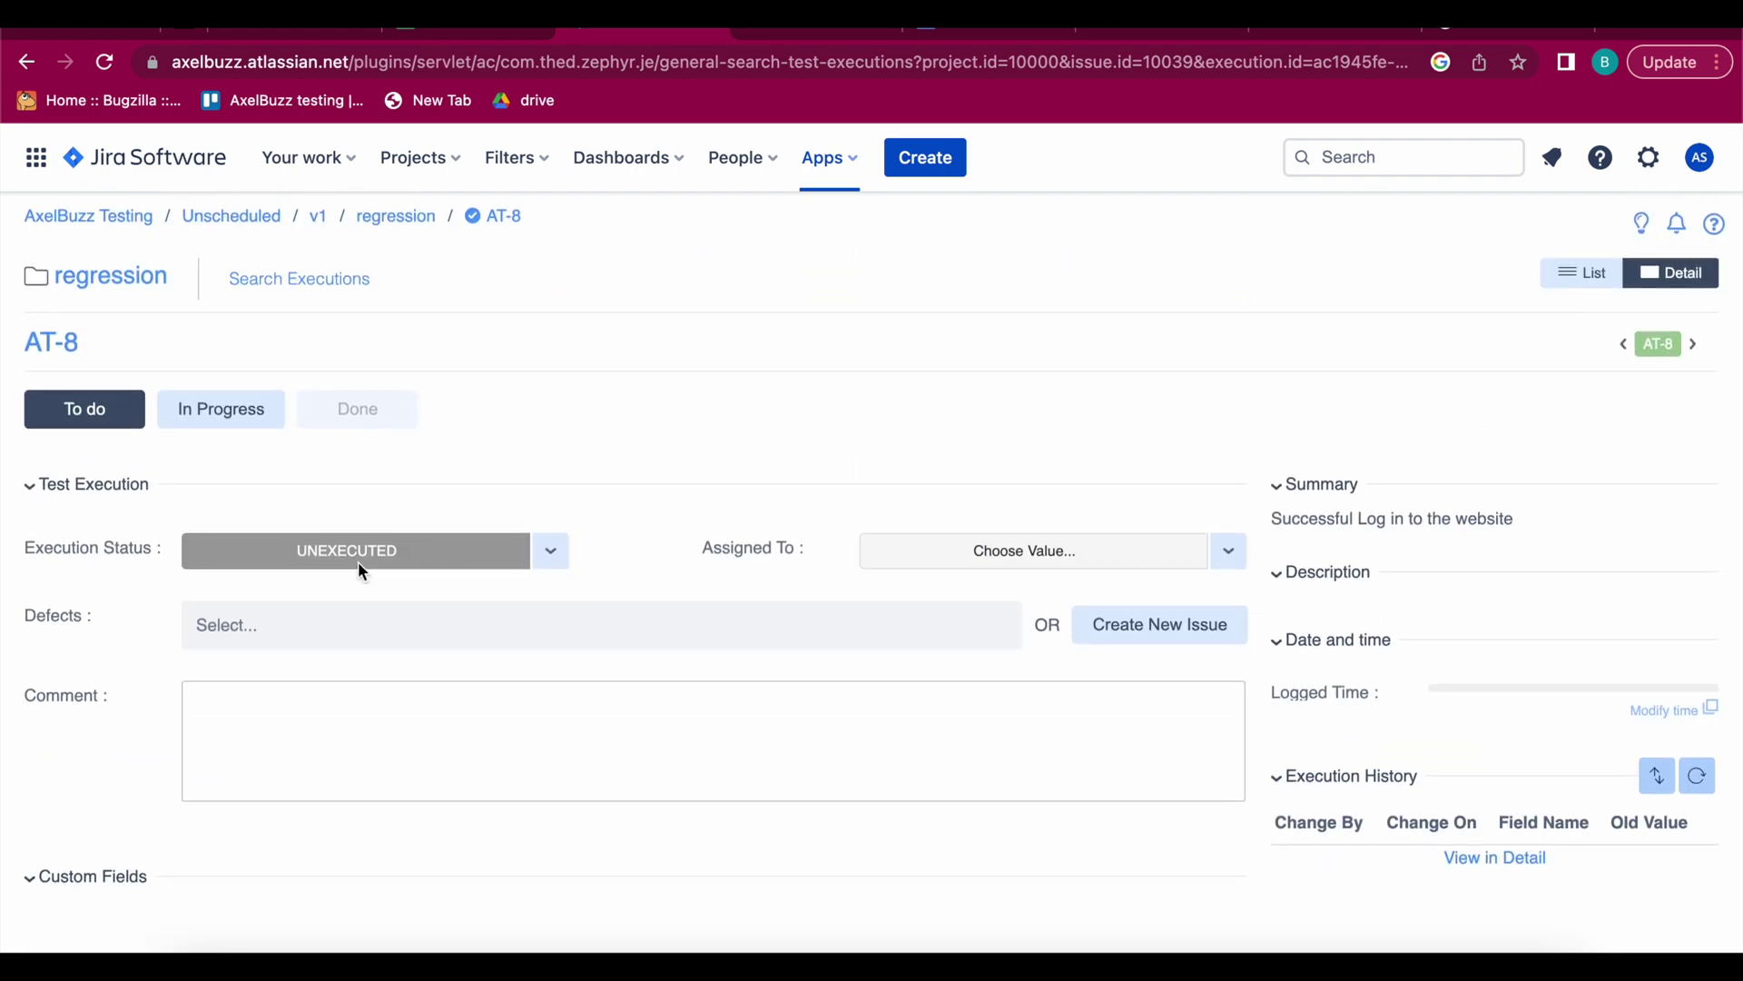
left_click(548, 552)
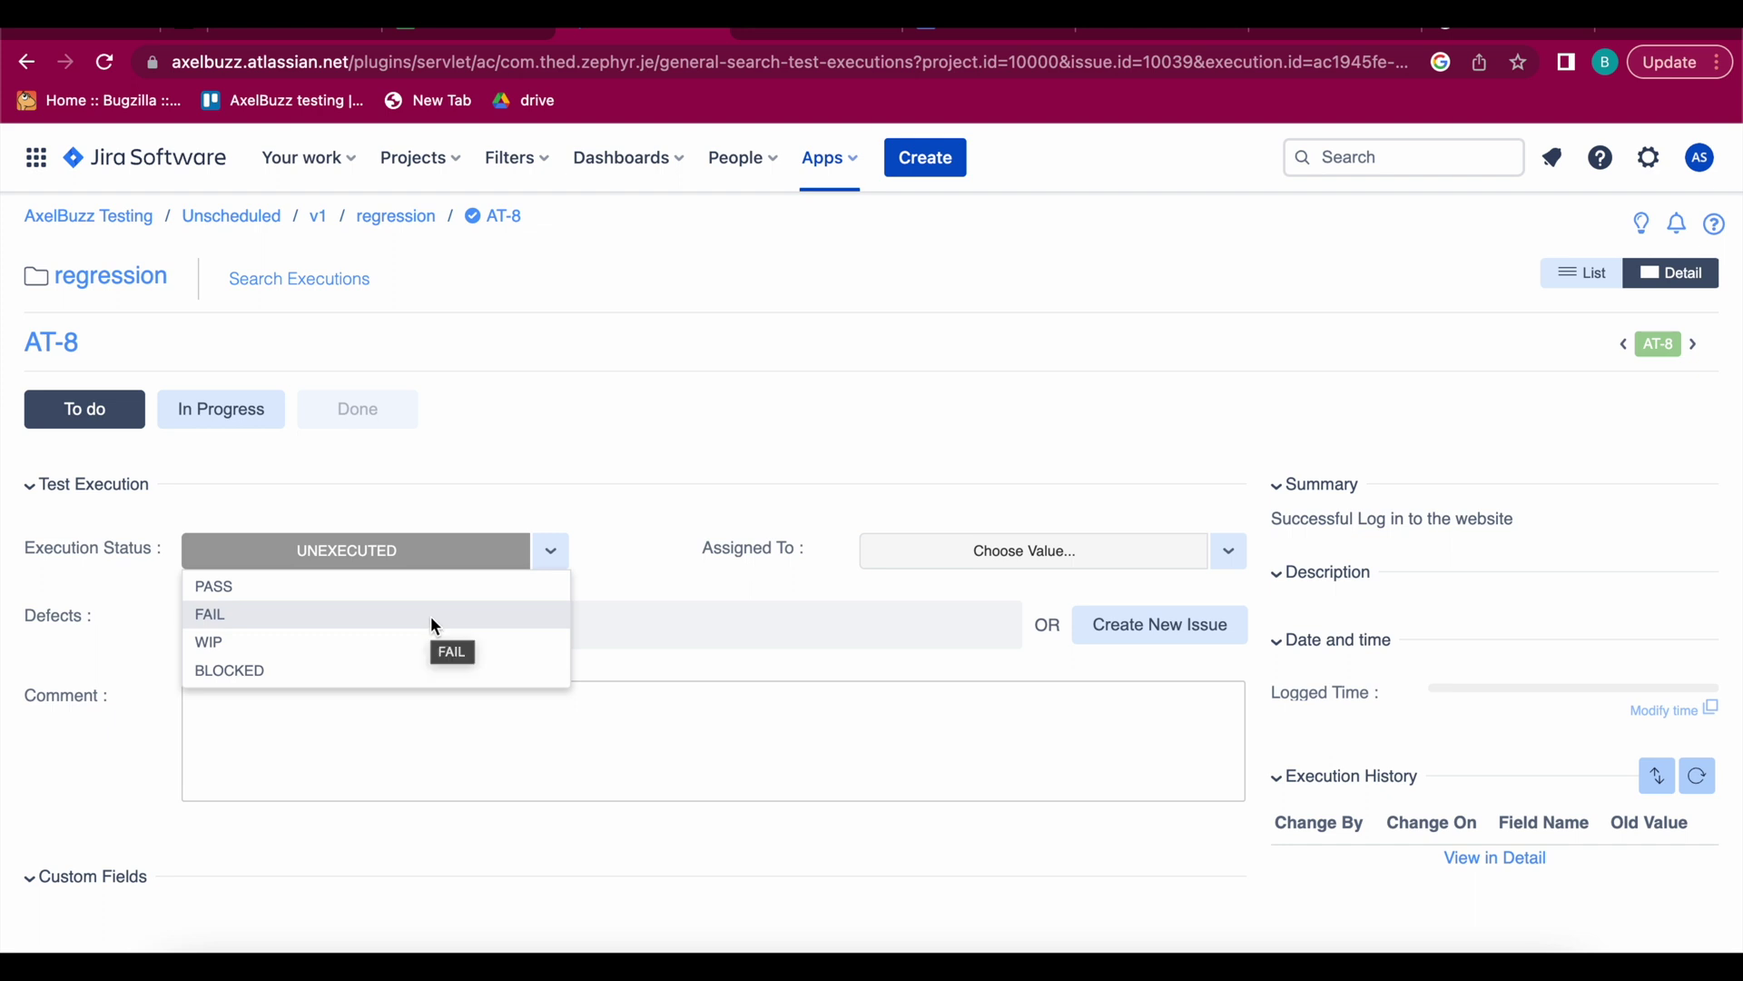
left_click(433, 624)
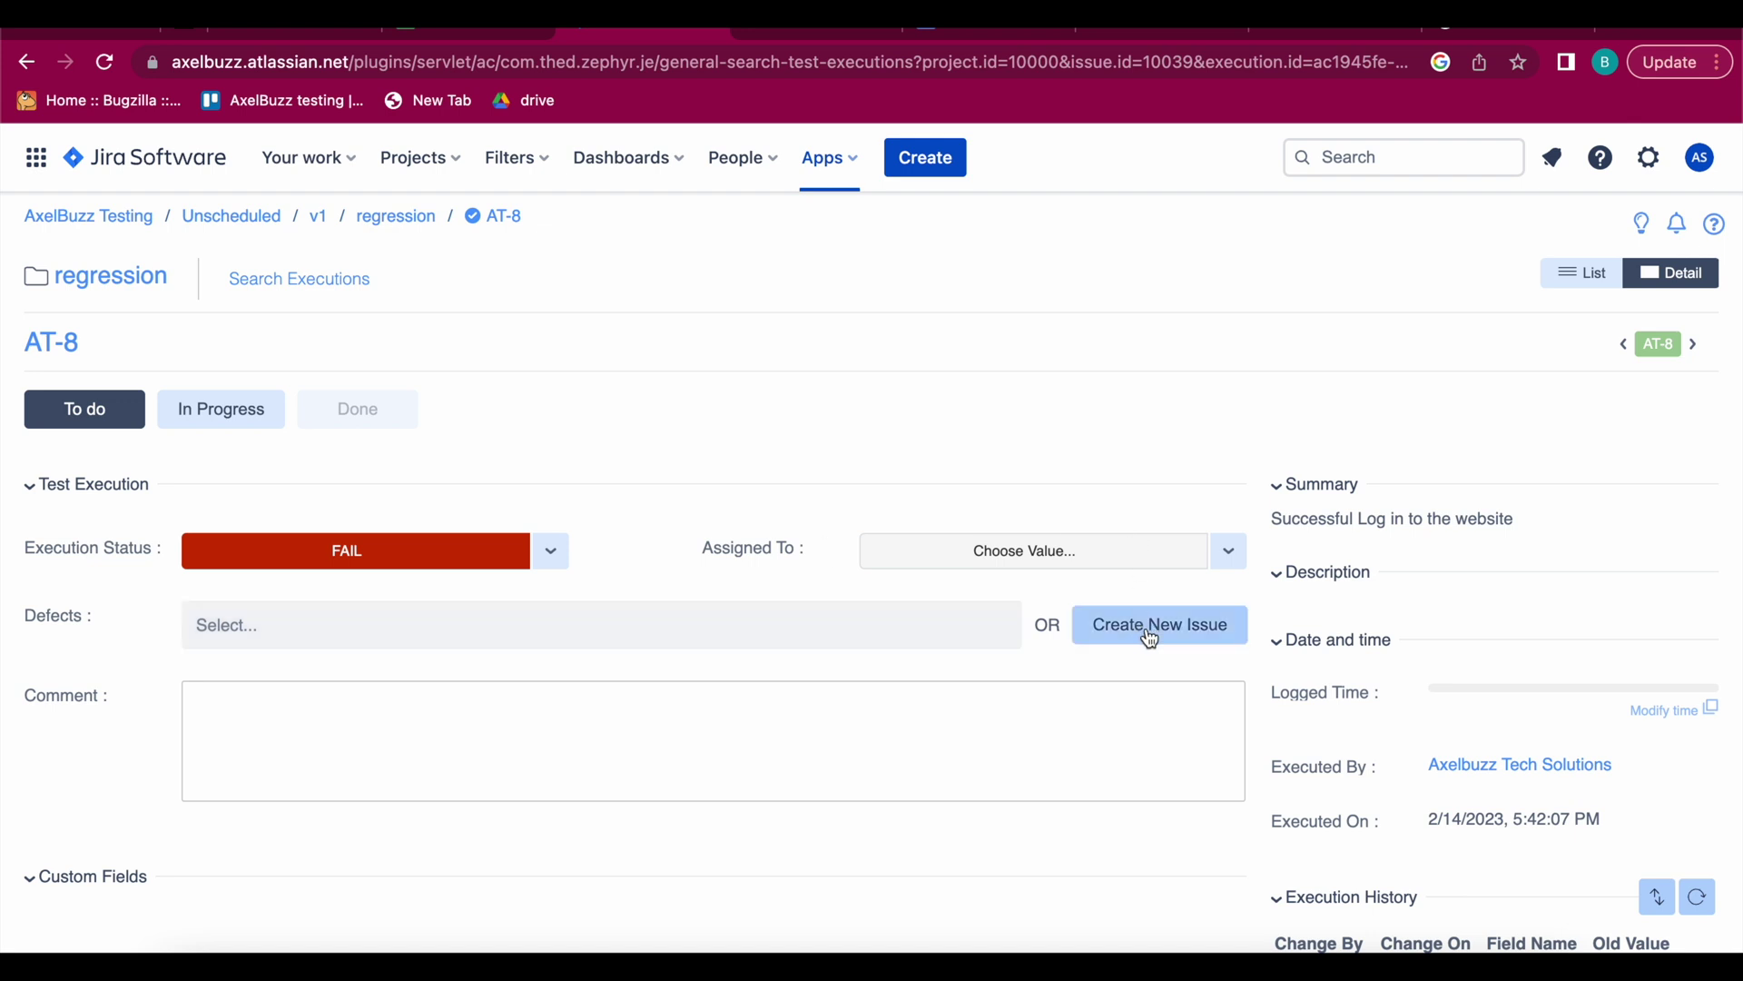
Check the attachments area, execution history and test details of the AT-8 execution.
scroll(157, 939, "down", 3)
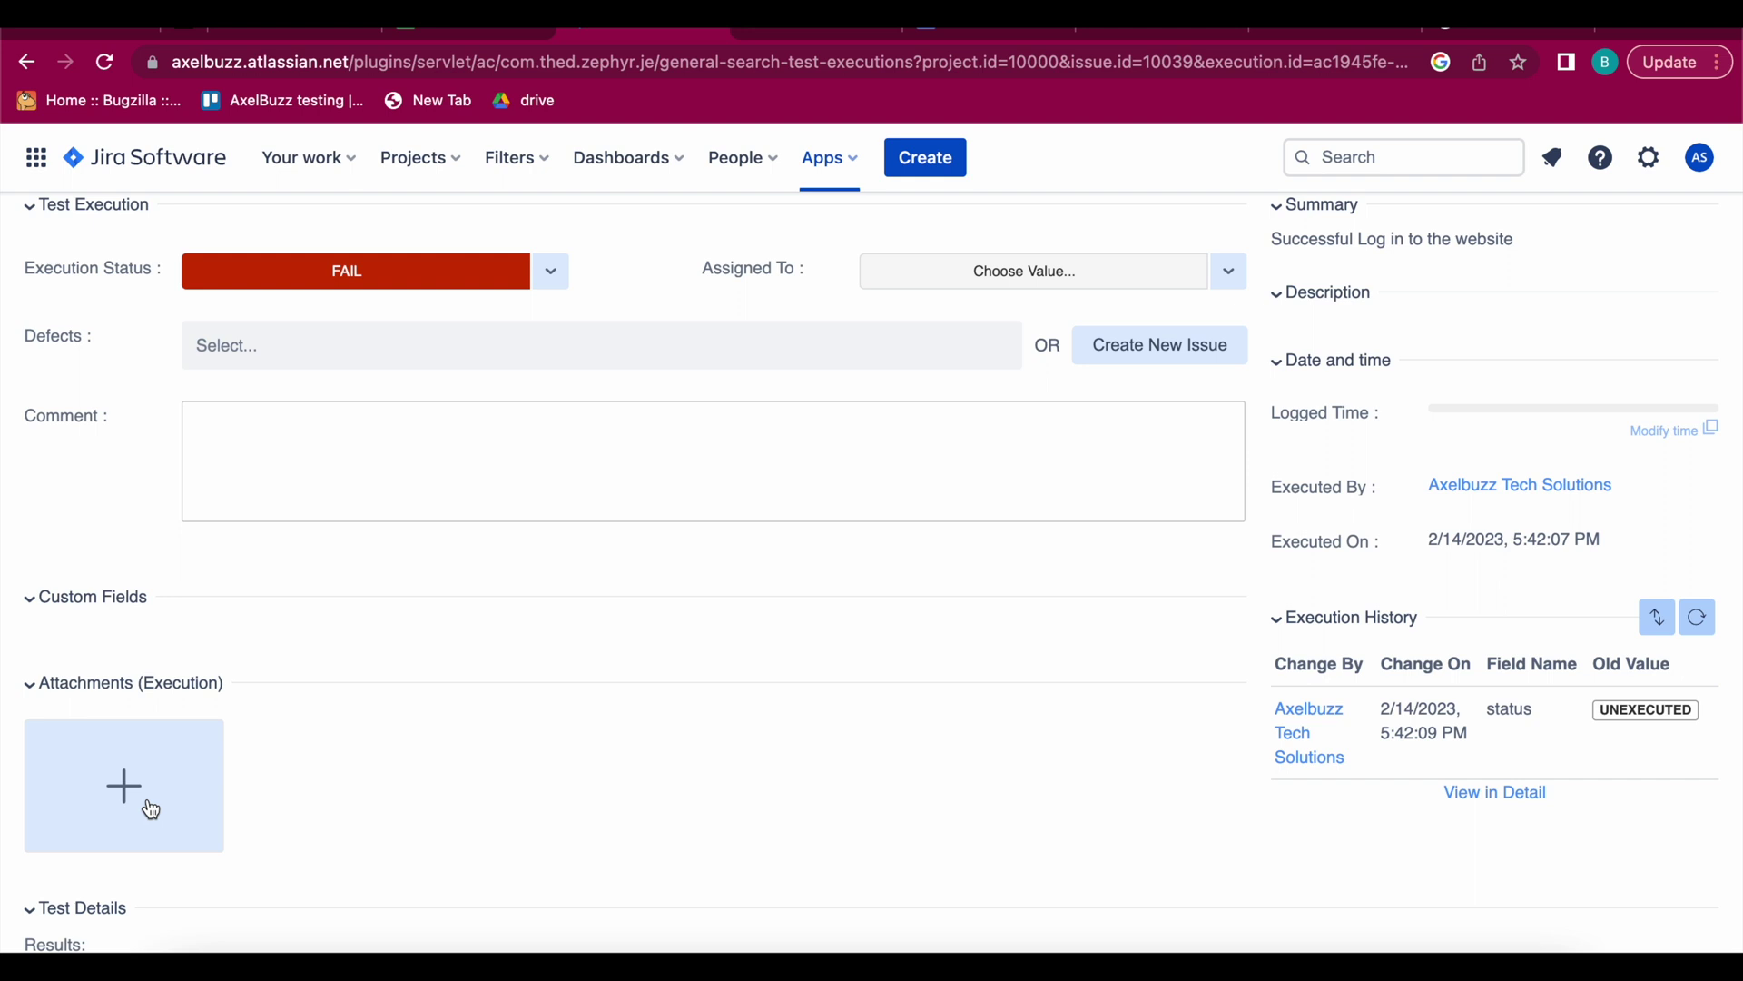
scroll(150, 809, "down", 5)
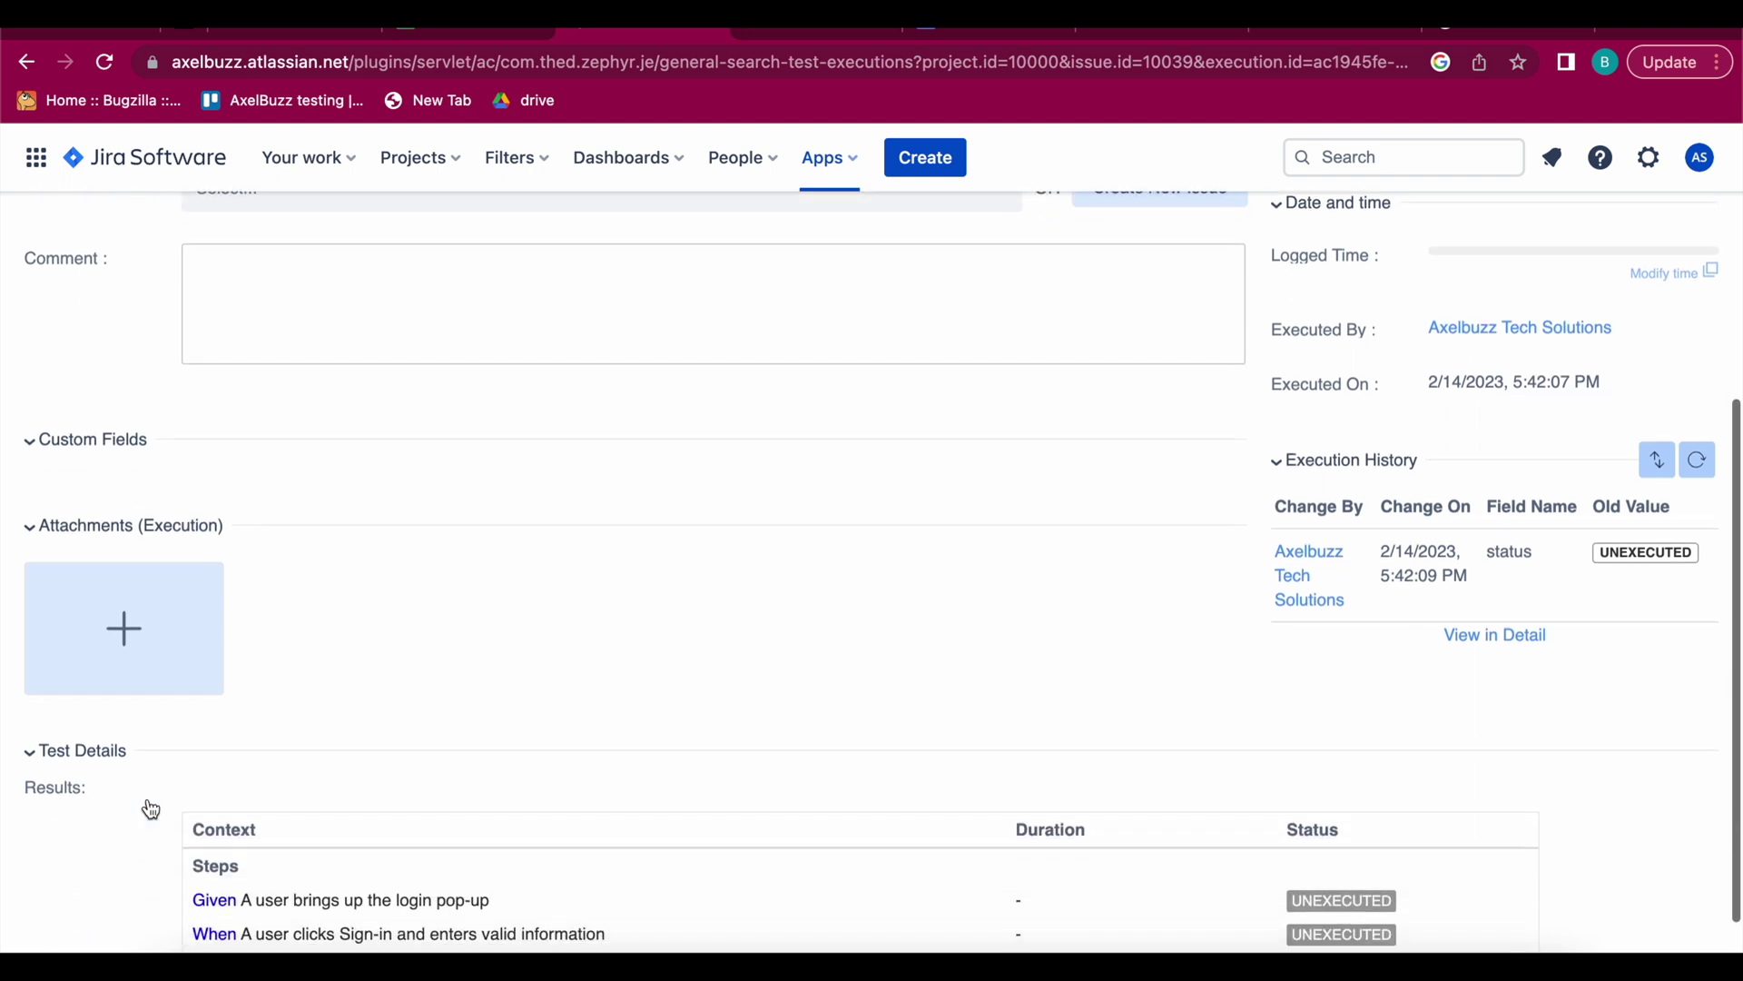
scroll(150, 809, "up", 10)
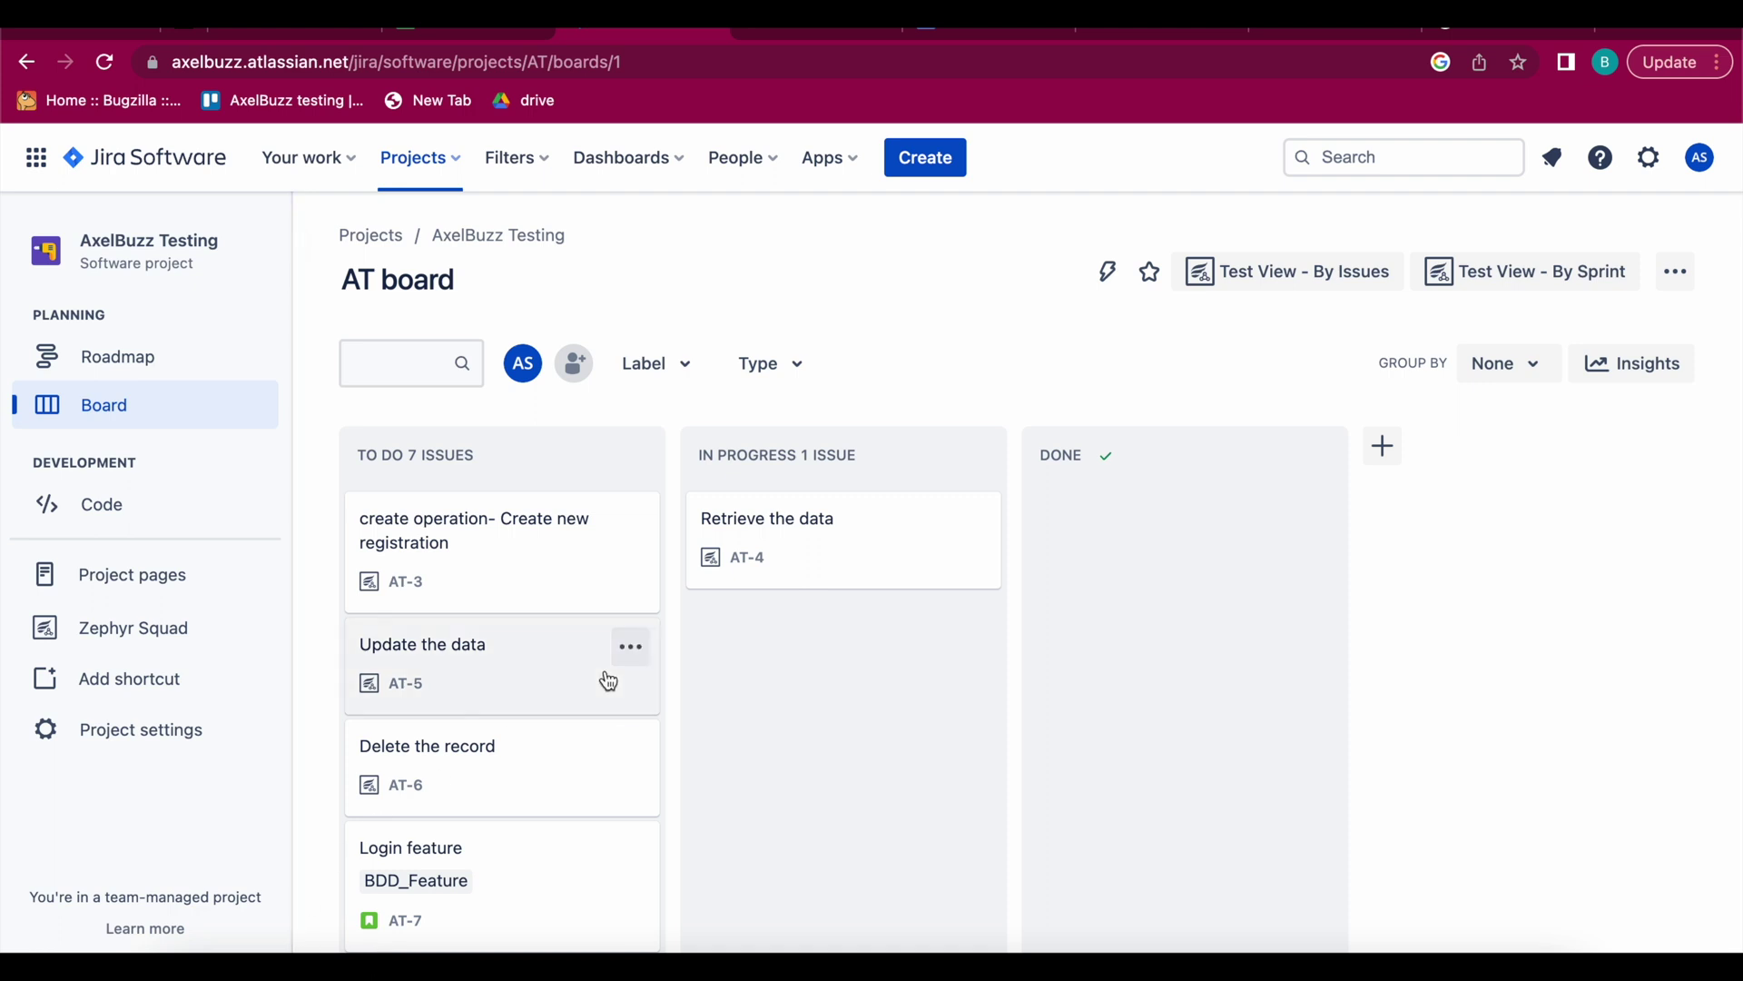
Open the project's Zephyr Squad Cycle Summary and view the tests in the smoke folder of cycle v1.
left_click(118, 643)
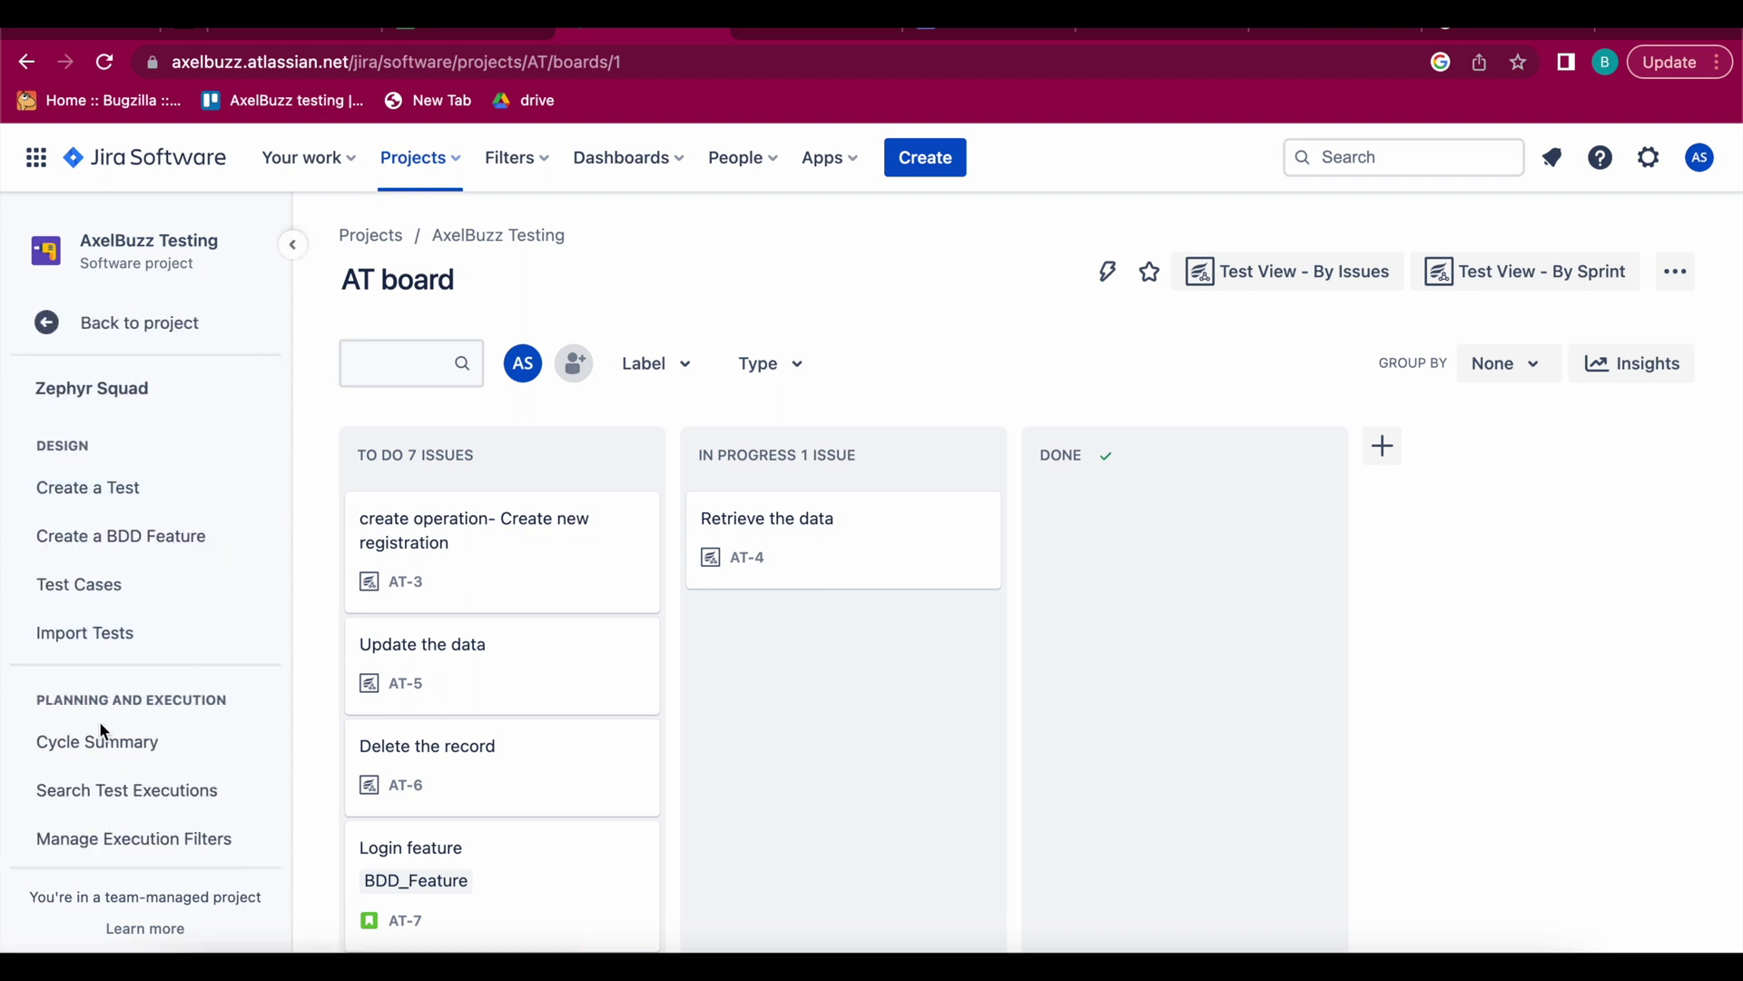
left_click(100, 752)
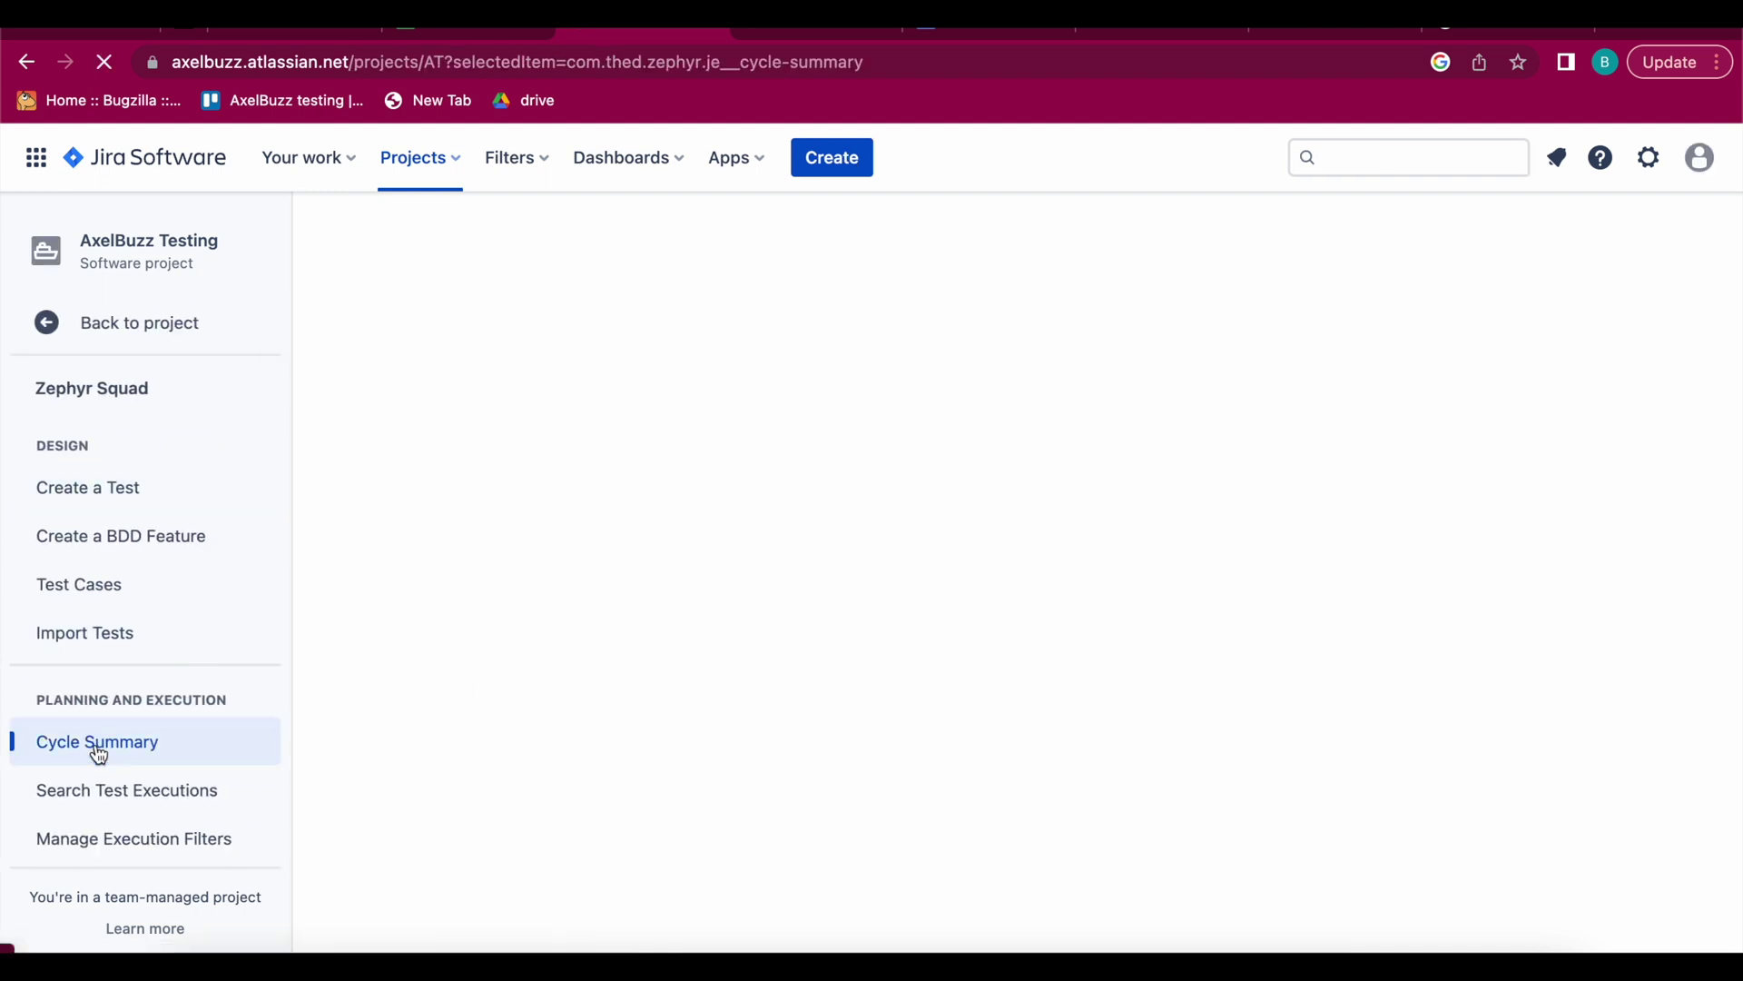
scroll(100, 753, "down", 3)
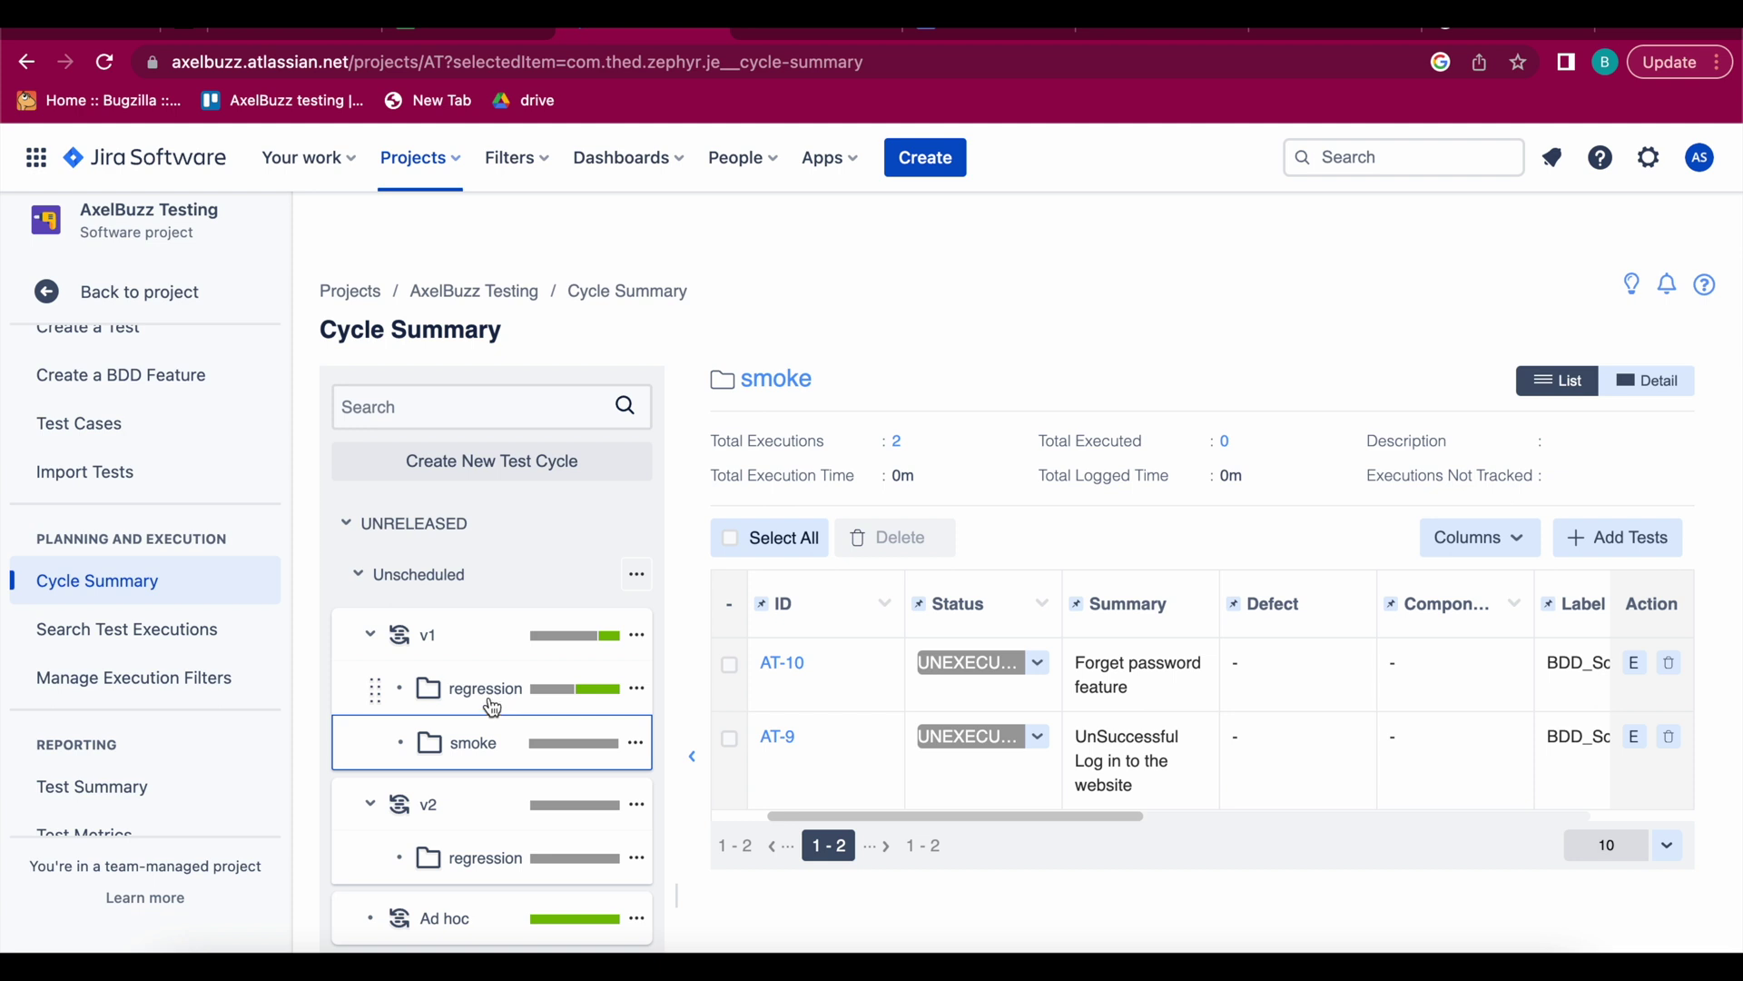
left_click(468, 754)
scroll(1196, 768, "right", 3)
scroll(1162, 763, "left", 3)
mouse_move(1010, 814)
left_mouse_down()
mouse_move(1413, 790)
mouse_move(997, 817)
left_mouse_up()
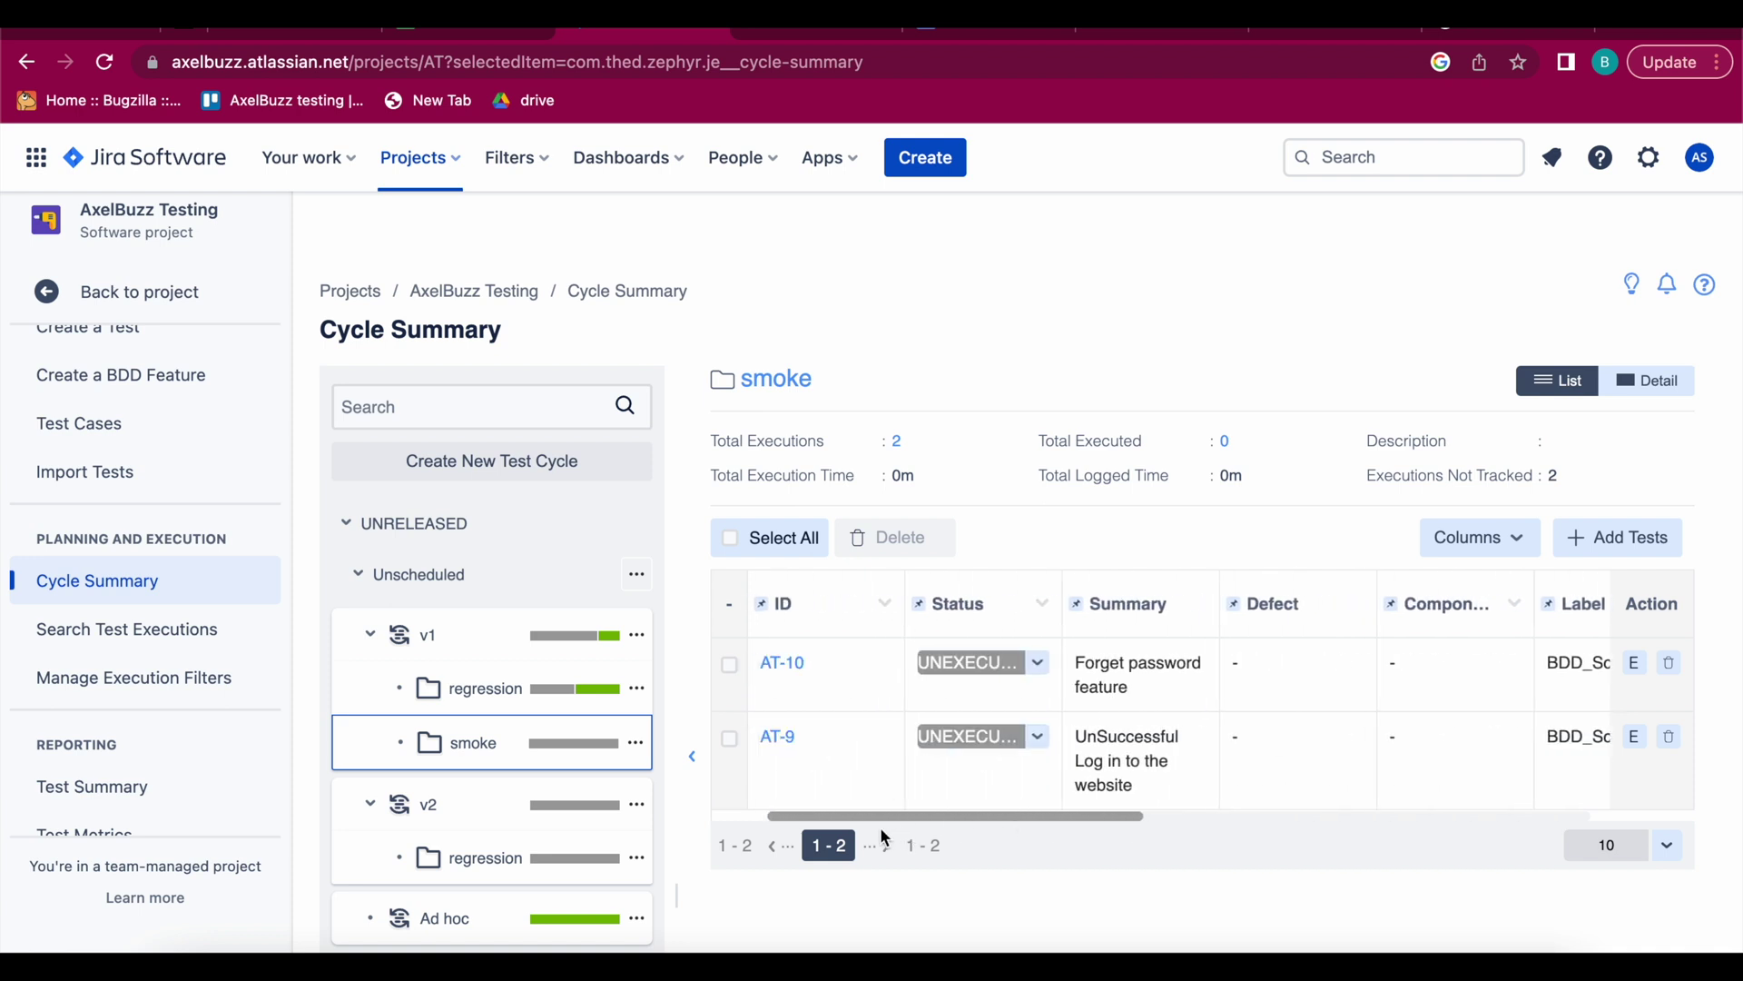
Open the execution of AT-10, "Forget password feature", and set its execution status to PASS.
left_click(1636, 664)
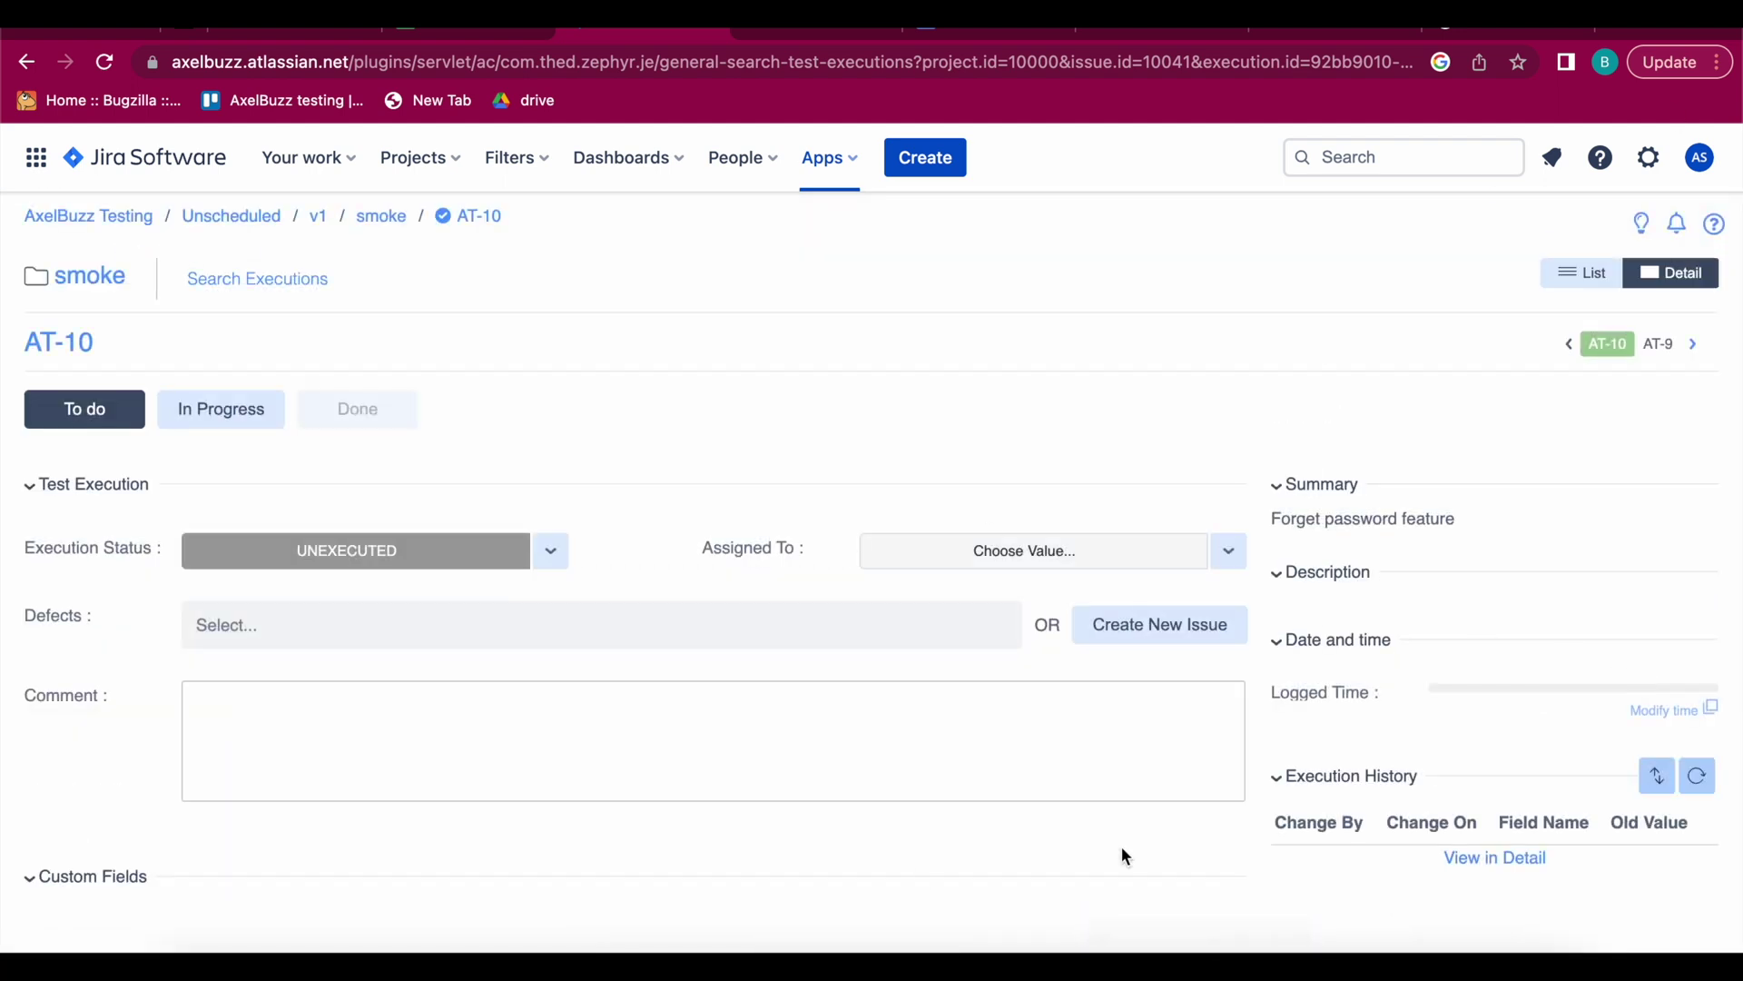
left_click(556, 553)
left_click(394, 584)
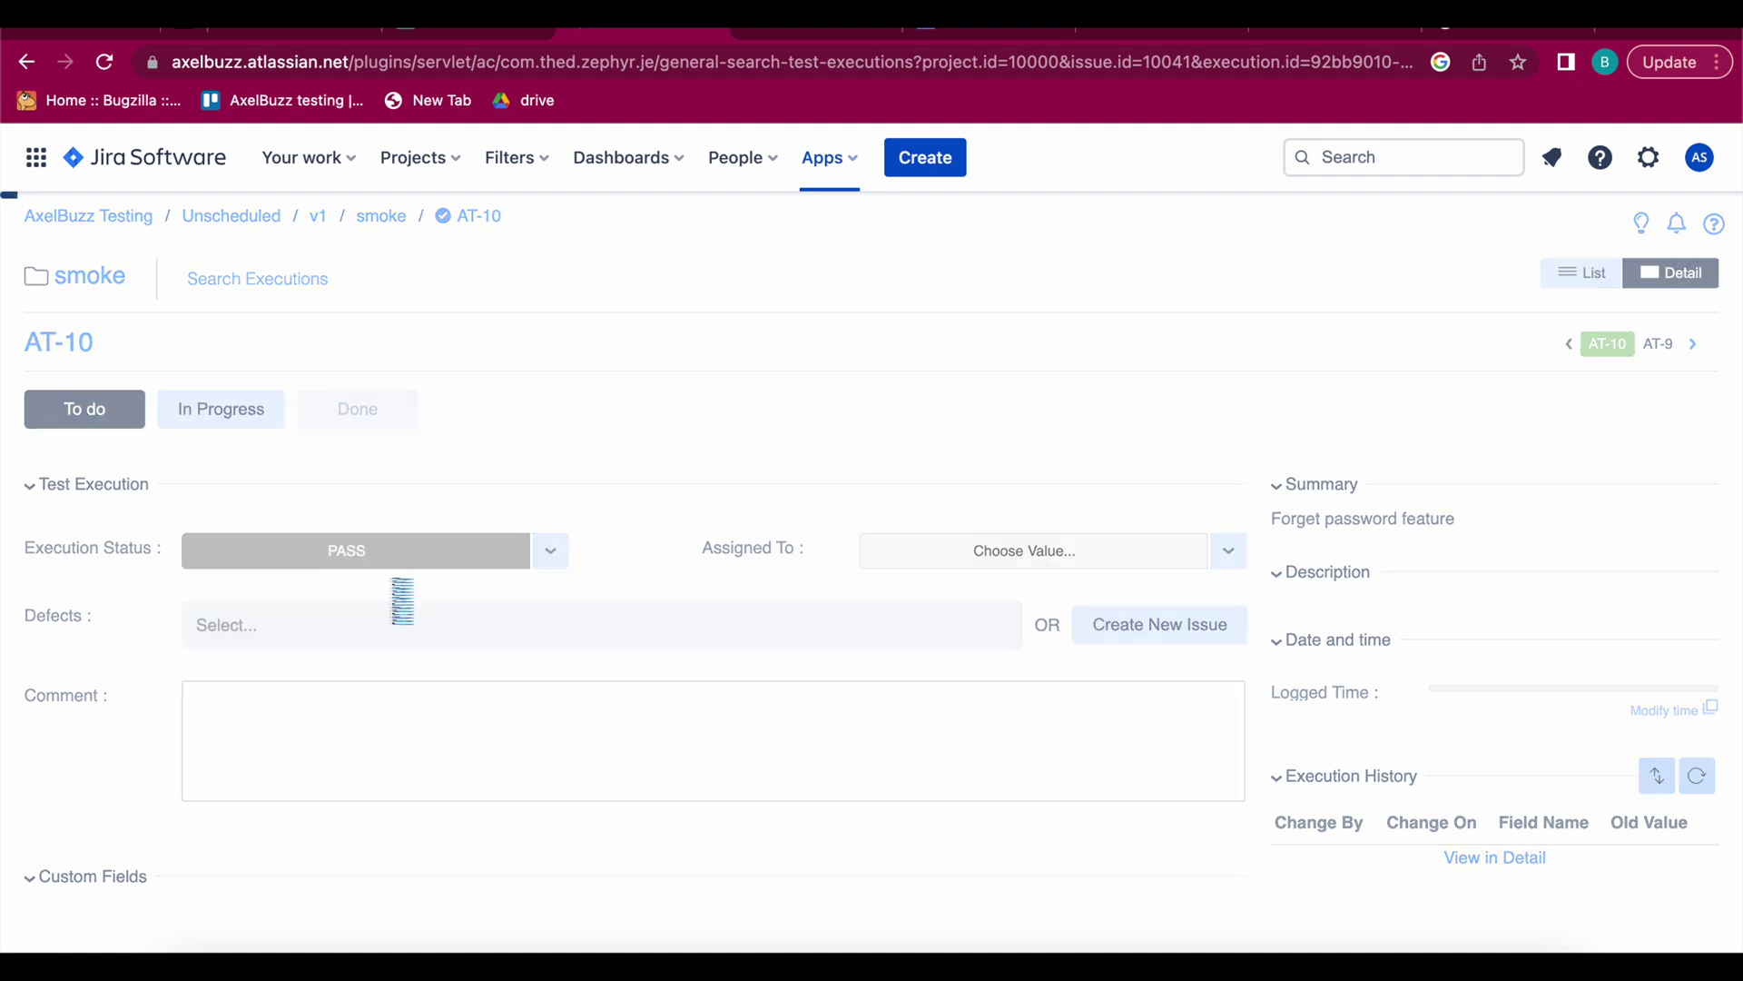
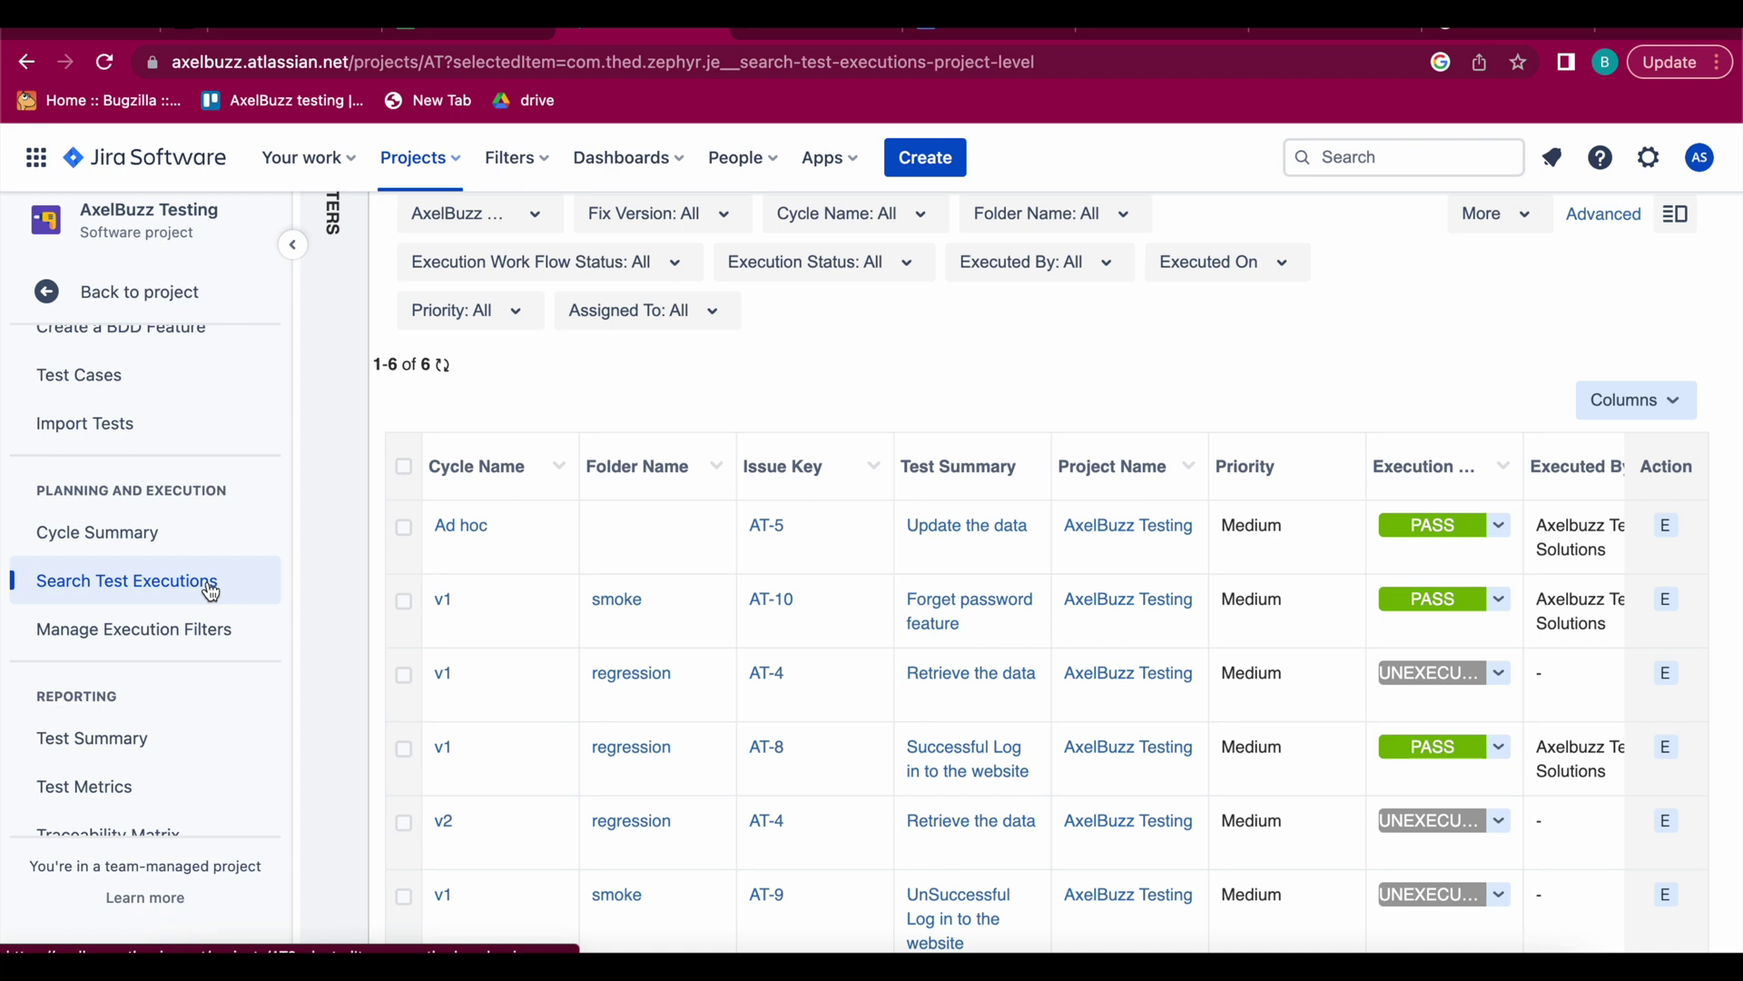
Look through the project's test executions list and set it to show 25 entries per page.
scroll(209, 590, "down", 3)
scroll(135, 458, "up", 5)
scroll(830, 552, "down", 1)
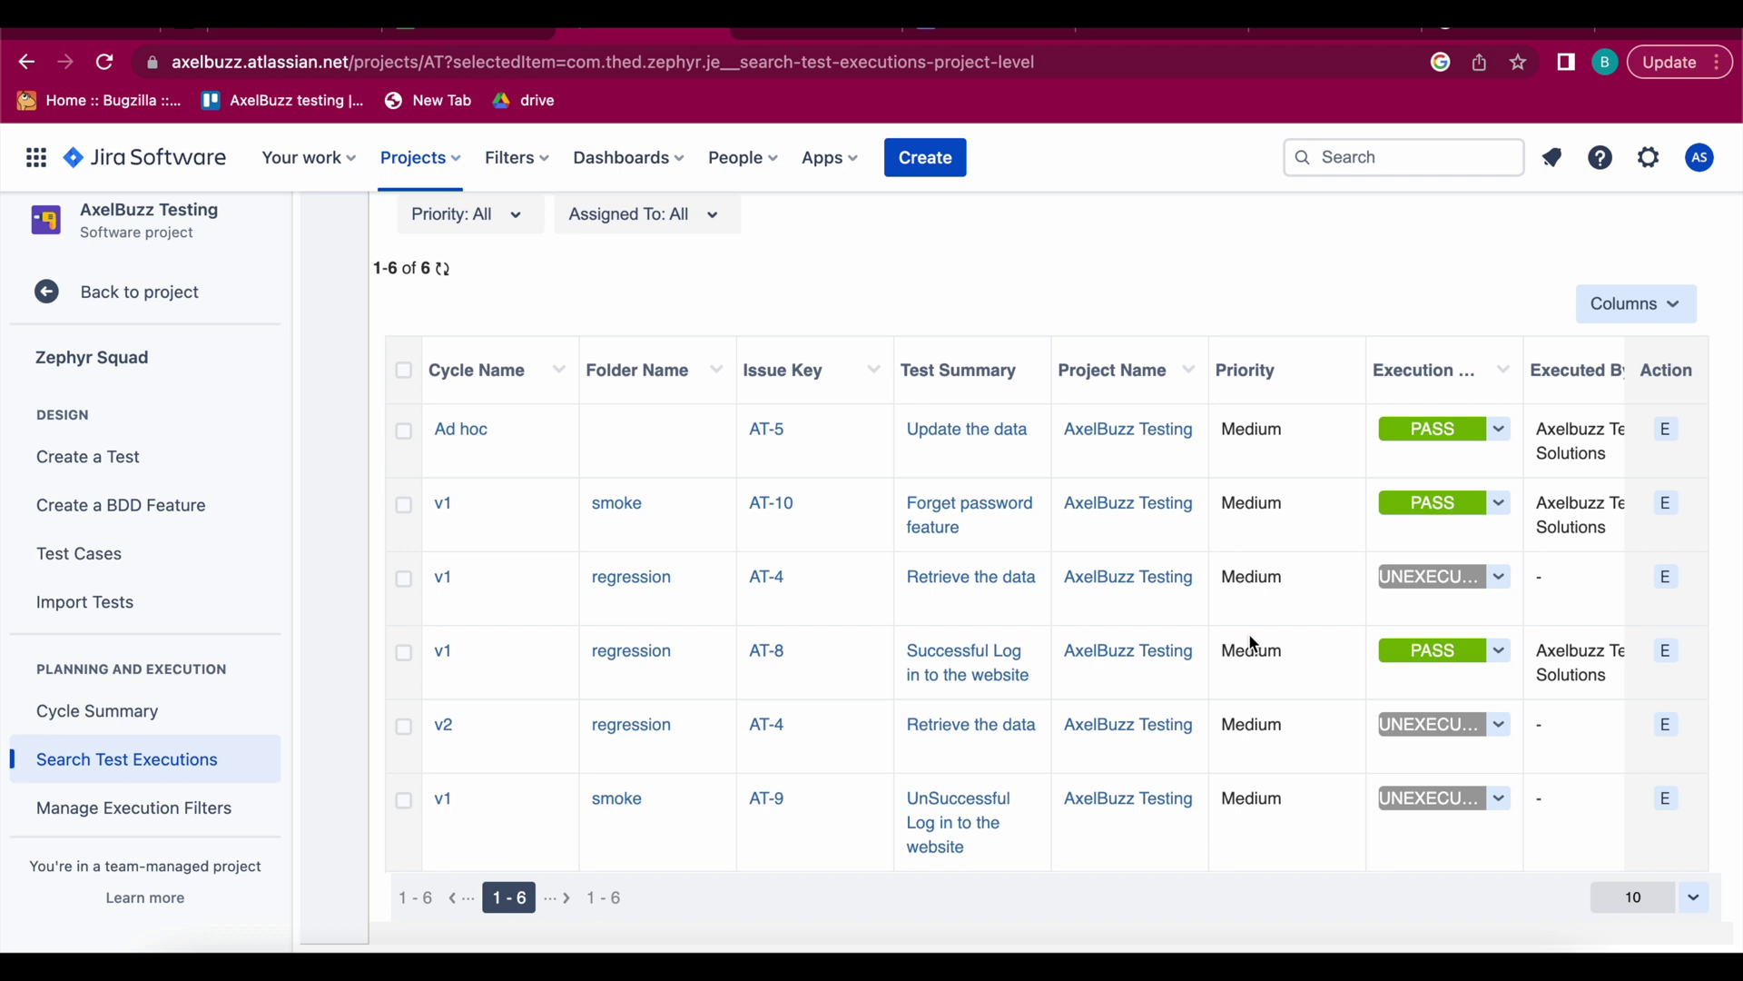
left_click(1697, 906)
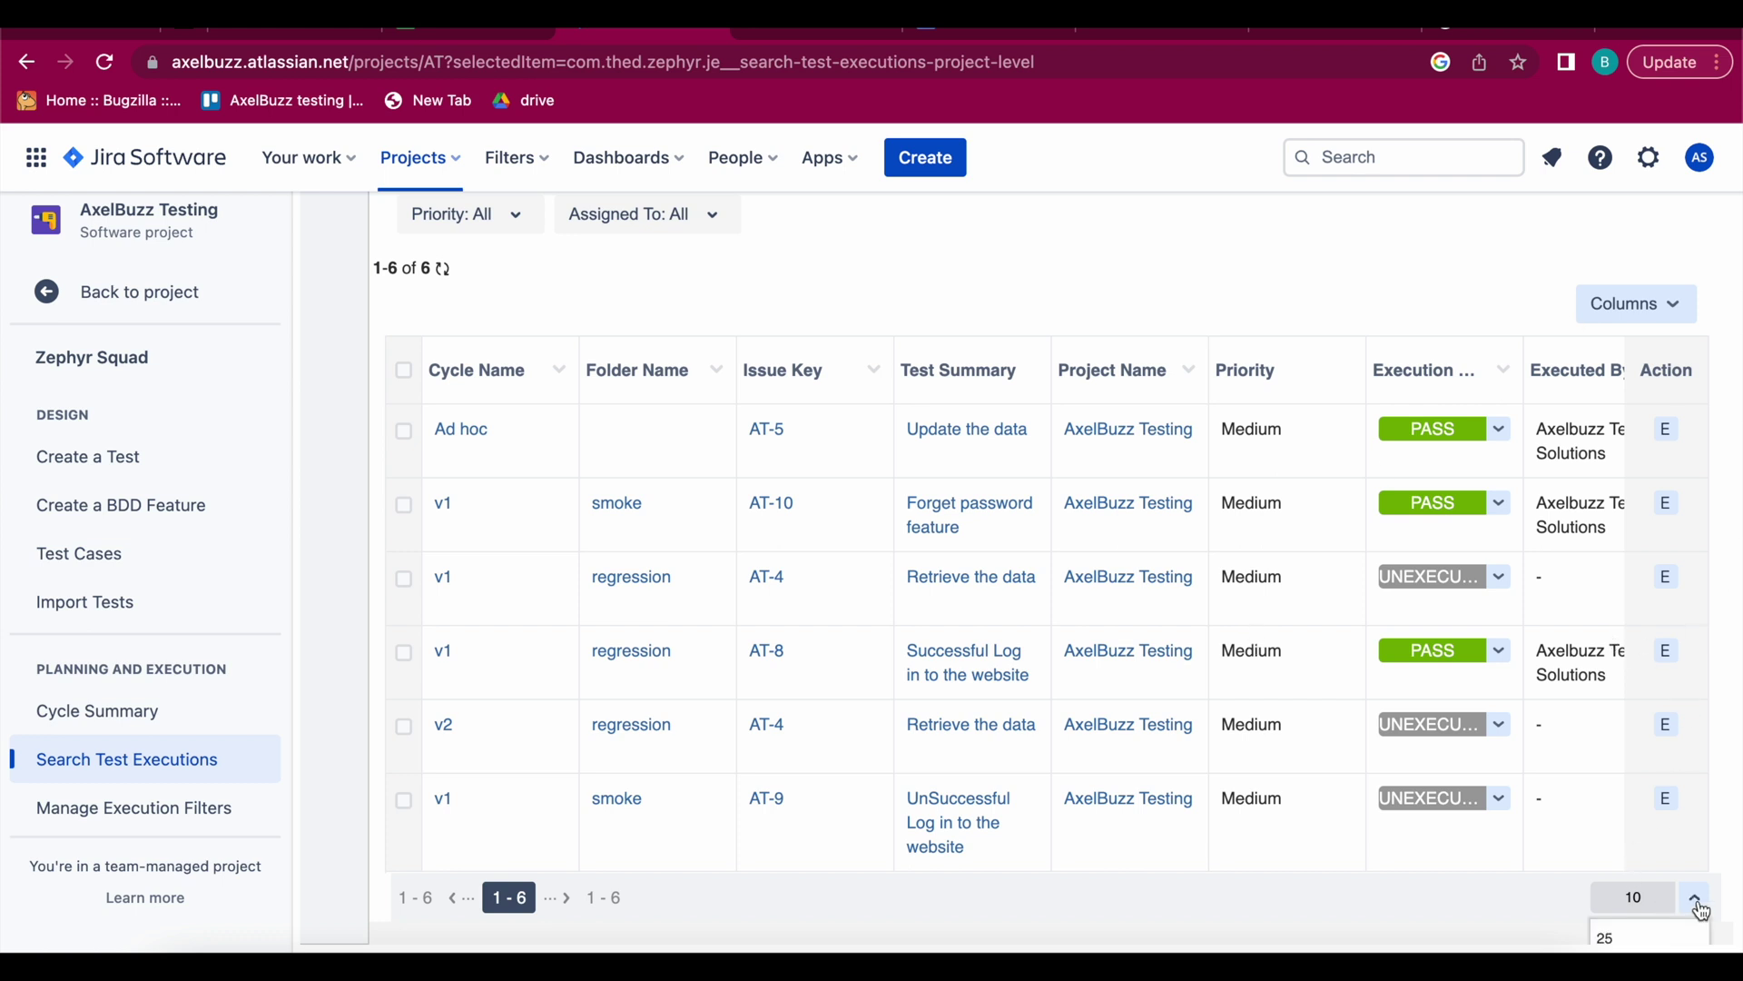
left_click(1635, 885)
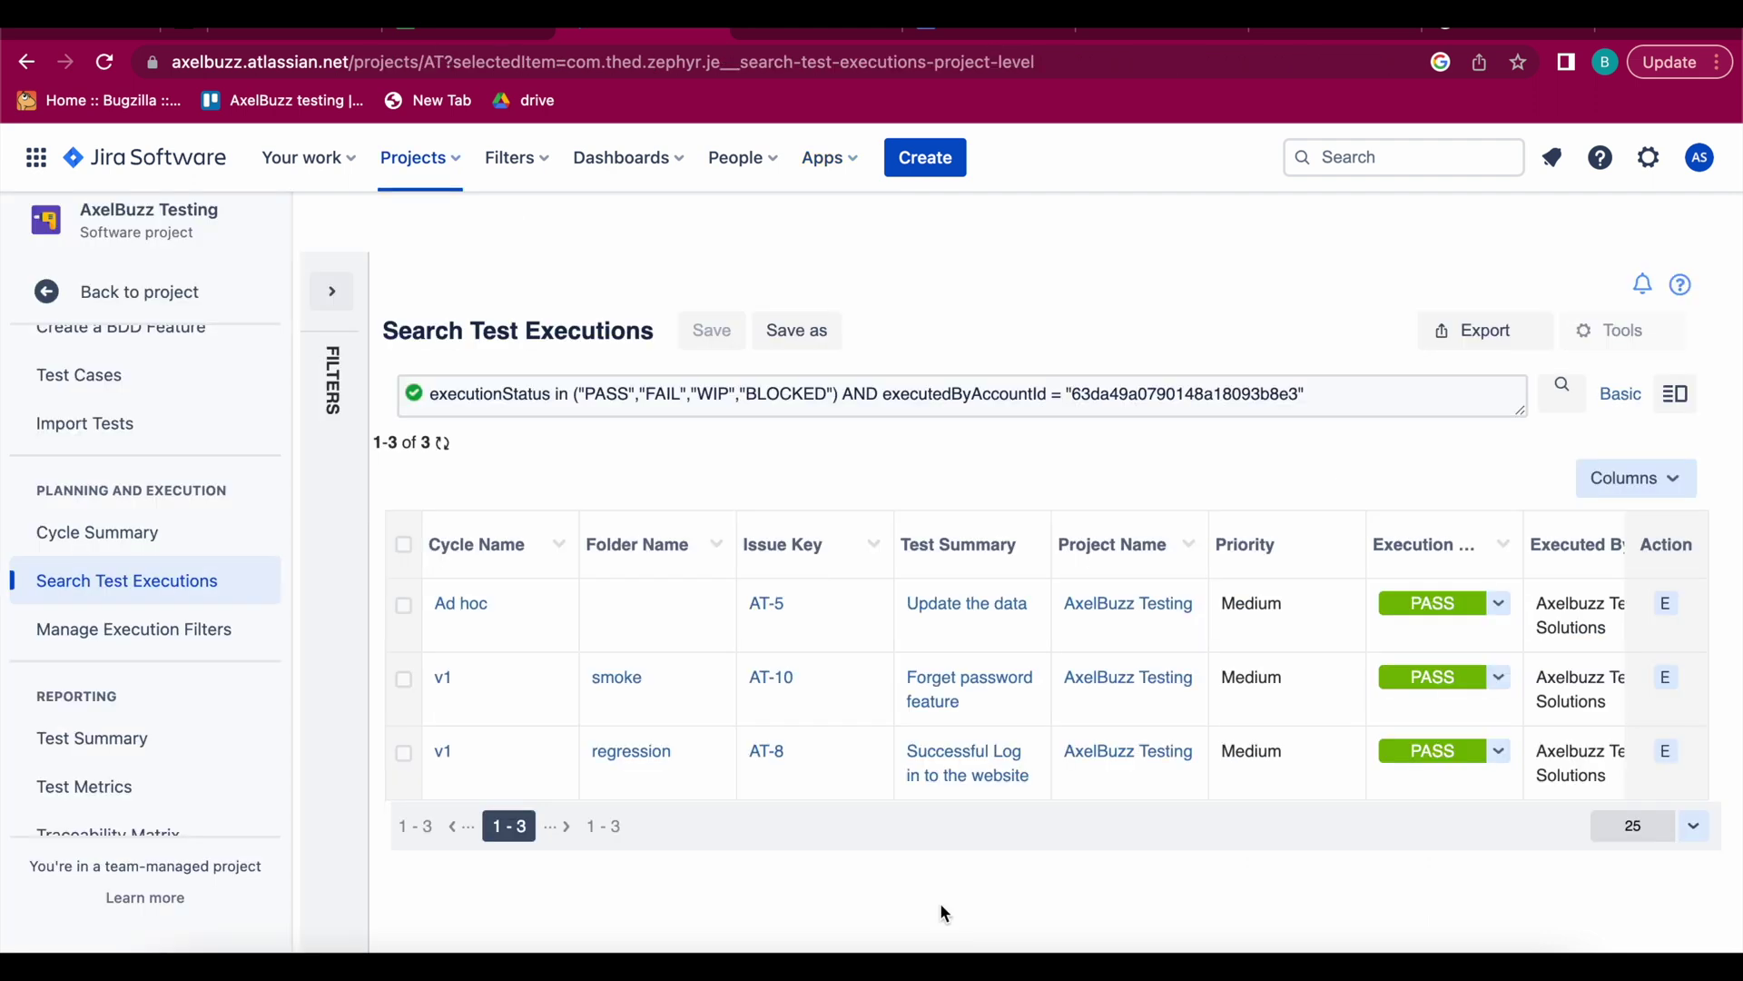
Apply the predefined filter All Unexecuted Tests to the test executions and look through the list.
left_click(335, 324)
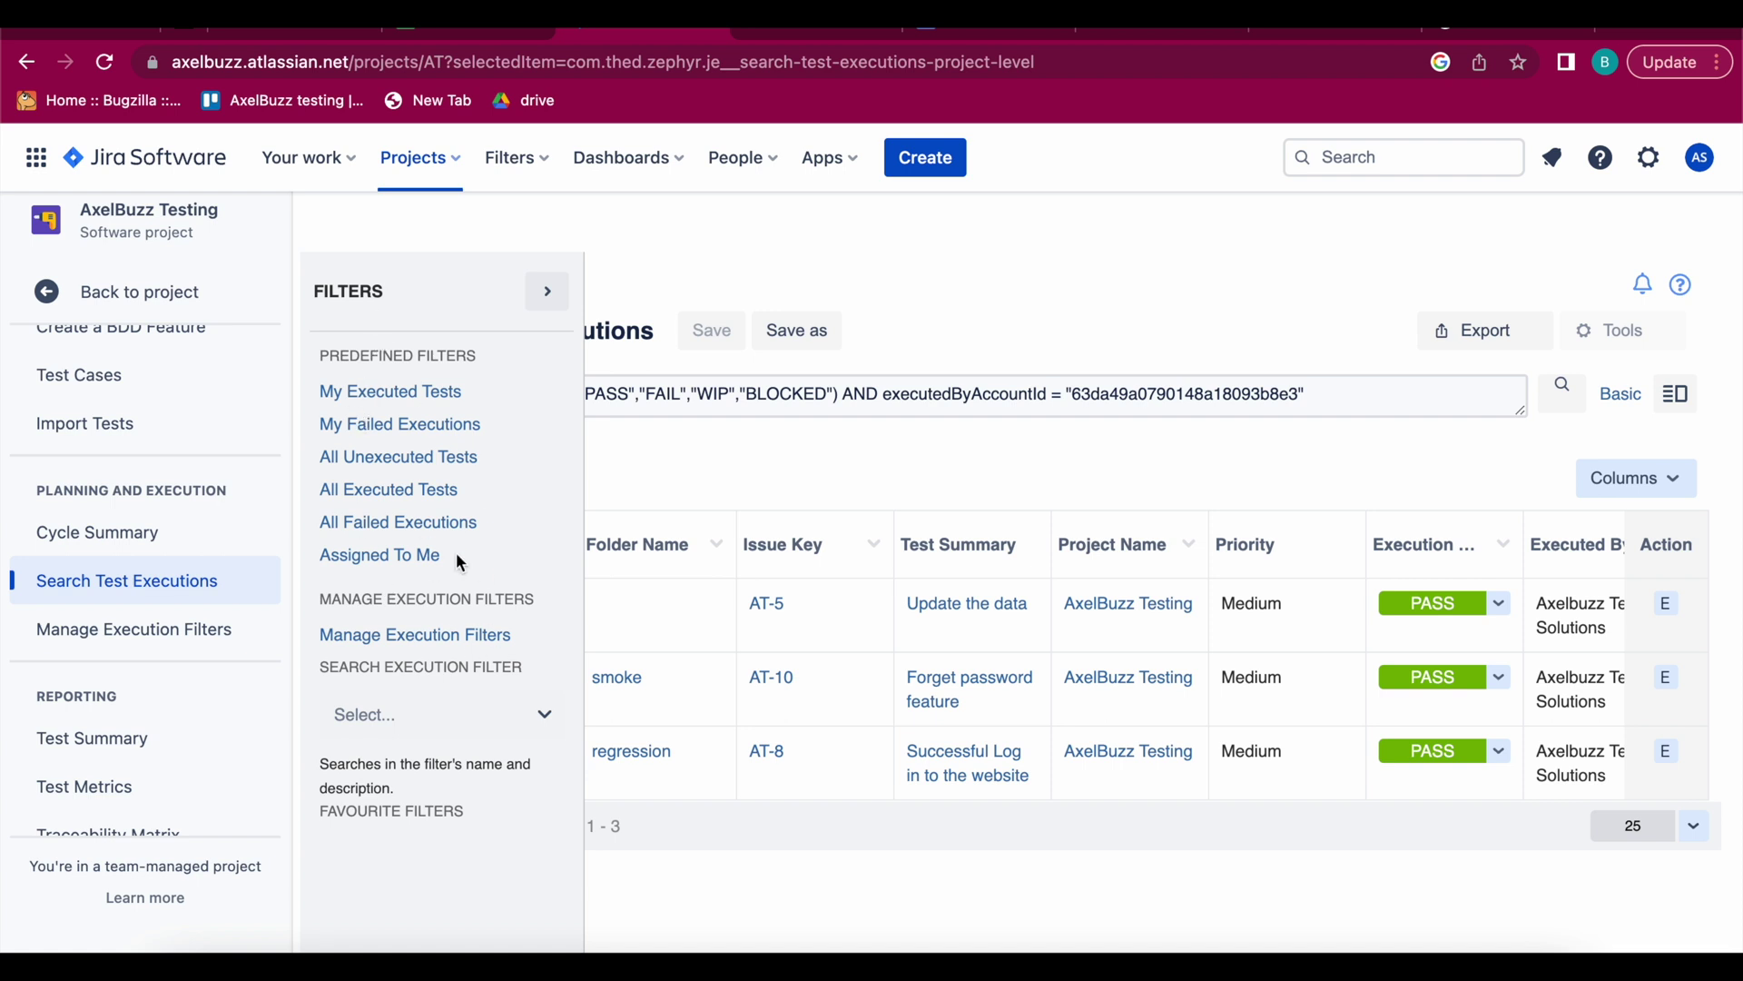
left_click(368, 458)
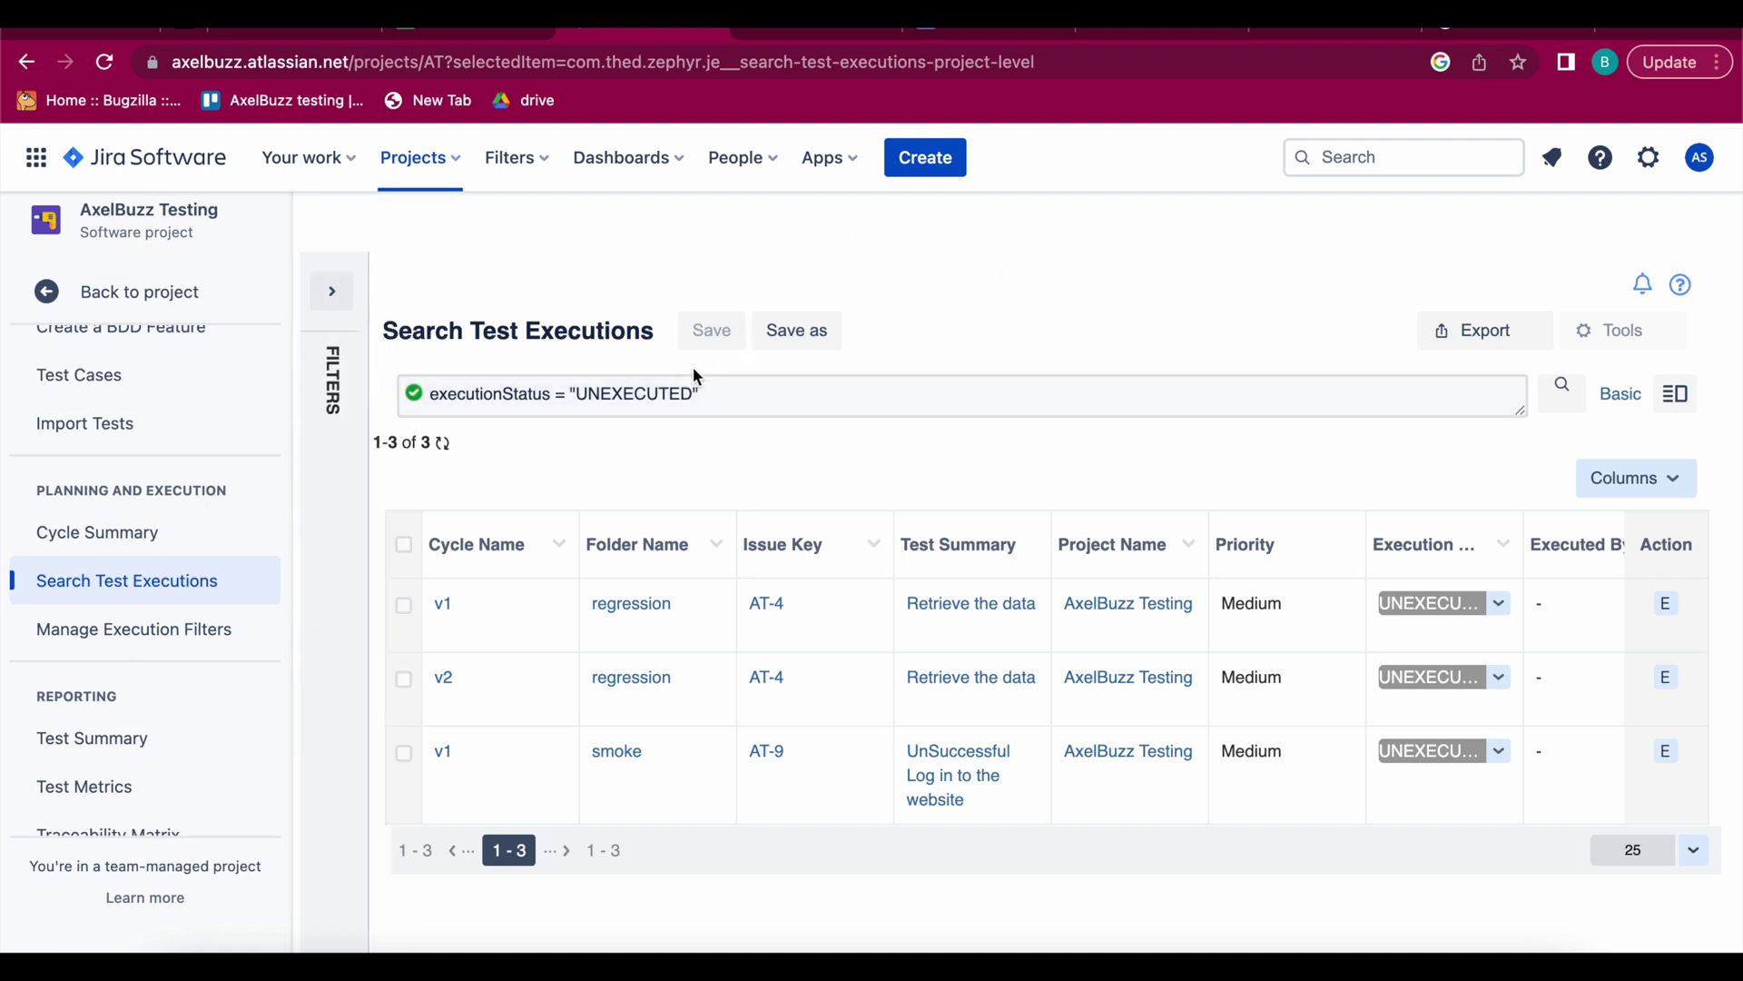
scroll(1193, 687, "down", 3)
scroll(1193, 688, "up", 3)
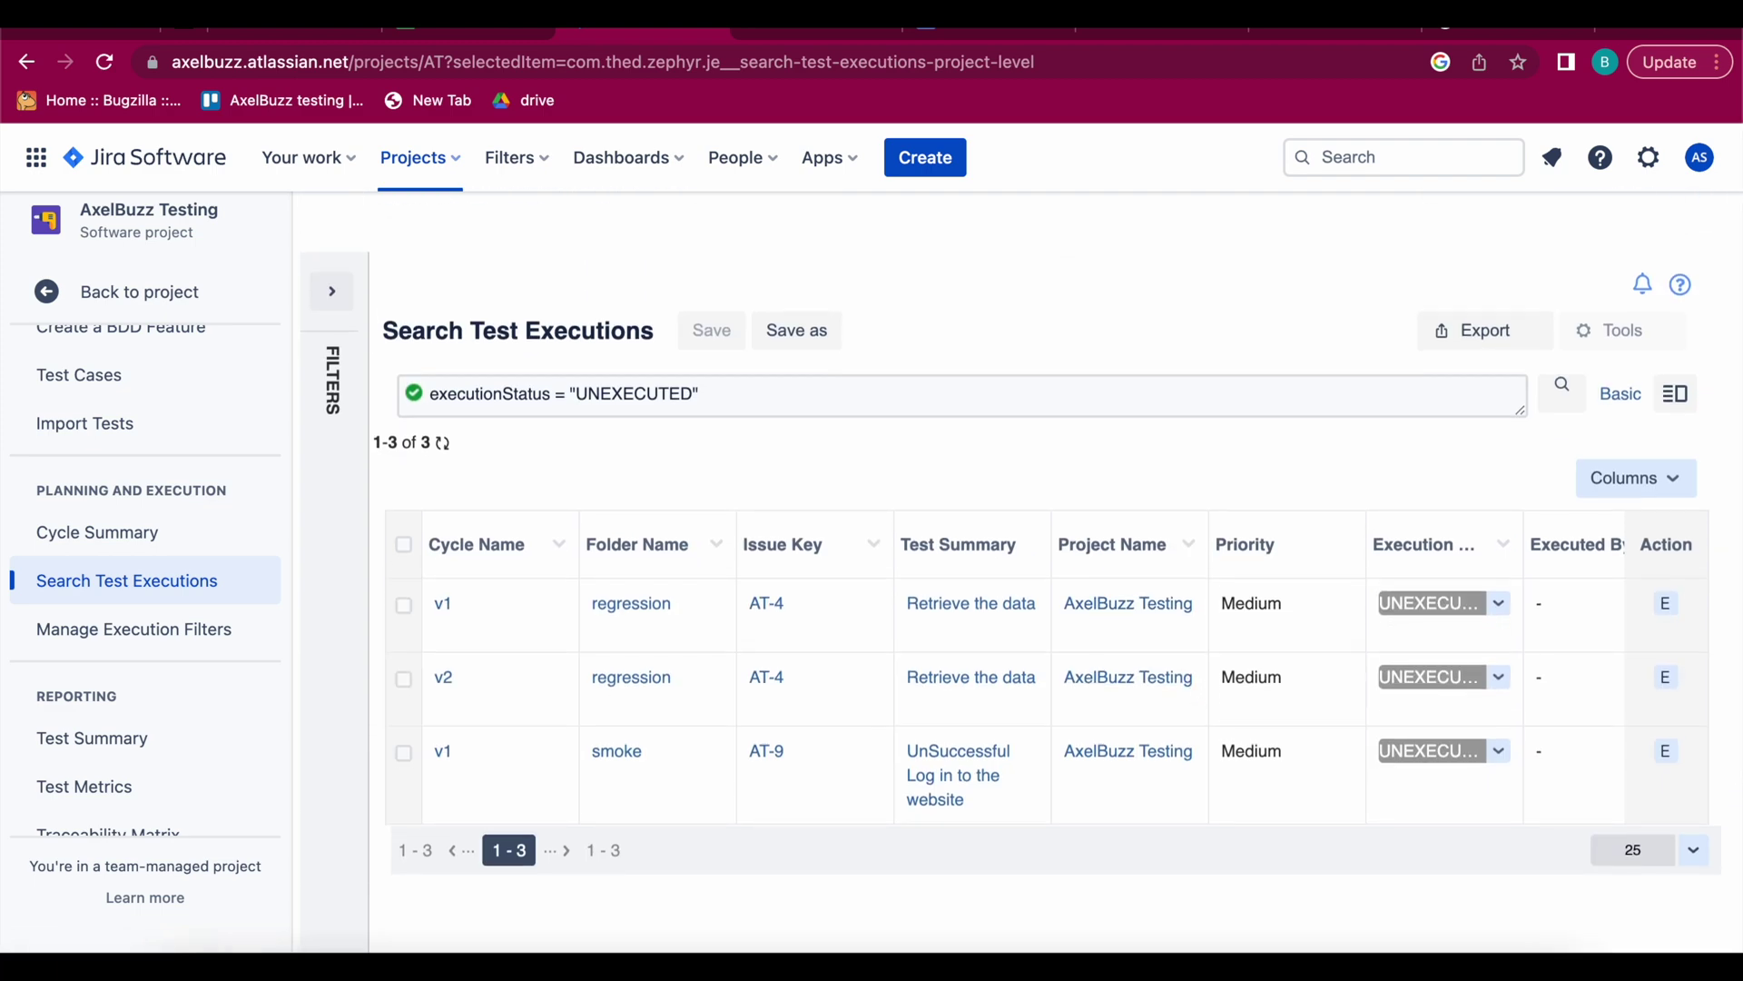